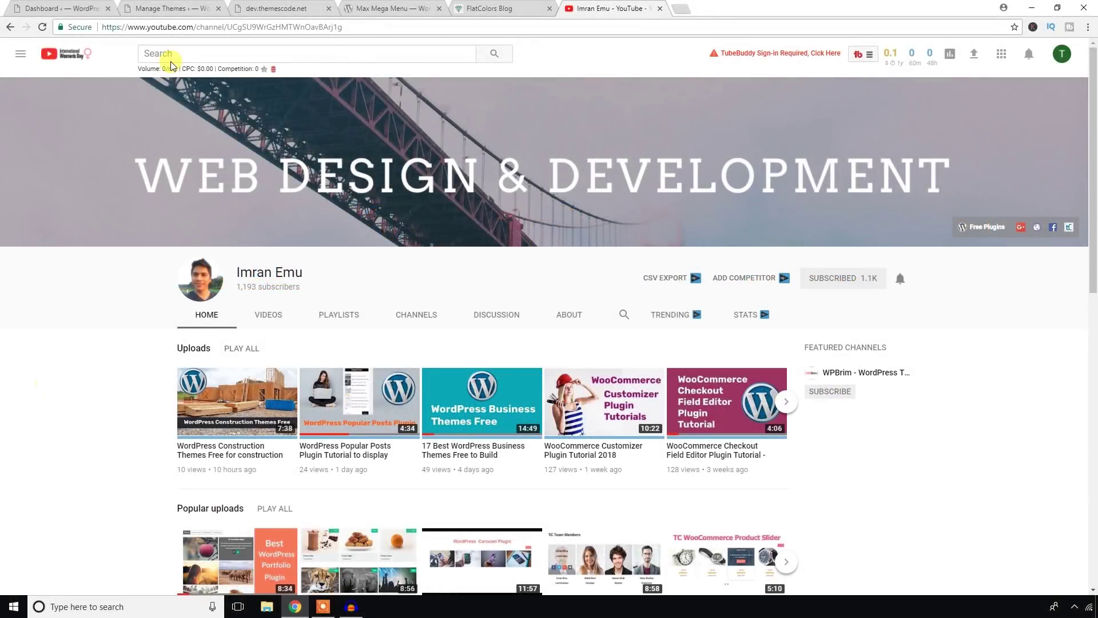
Examine the demo site's header dropdown menus, the Max Mega Menu plugin page on WordPress.org and the YouTube channel.
left_click(260, 4)
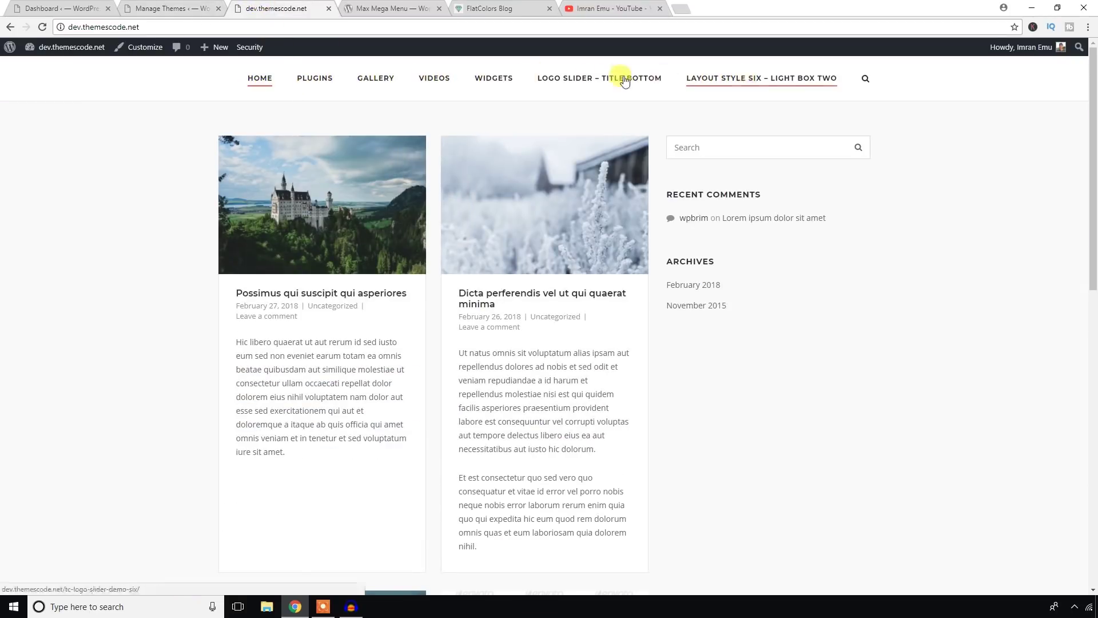
mouse_move(265, 82)
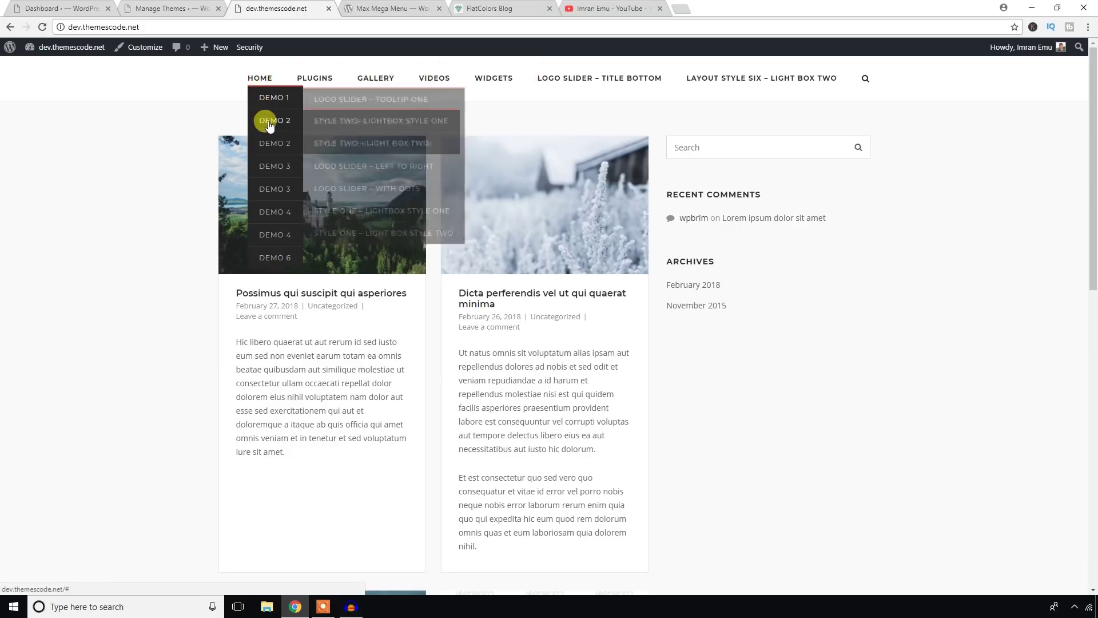
mouse_move(260, 200)
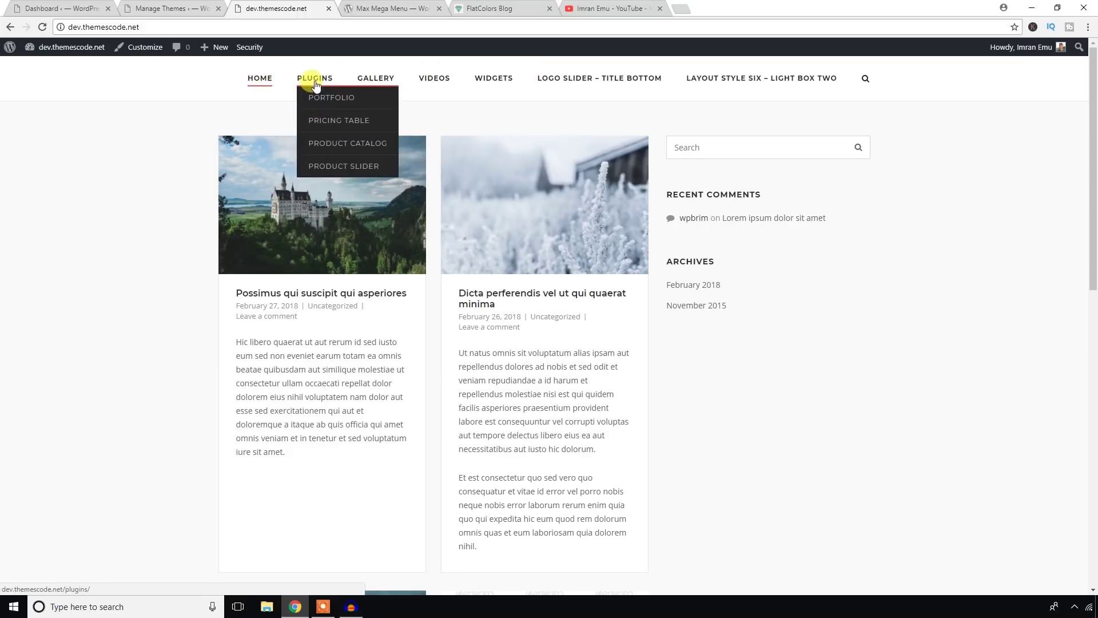
left_click(375, 13)
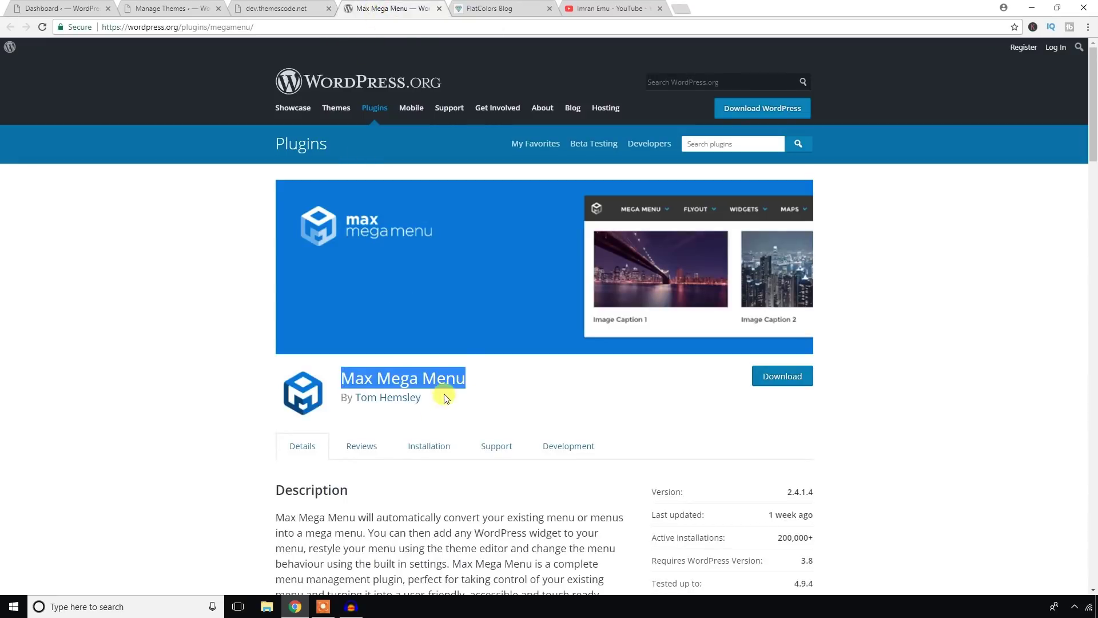
left_click(497, 388)
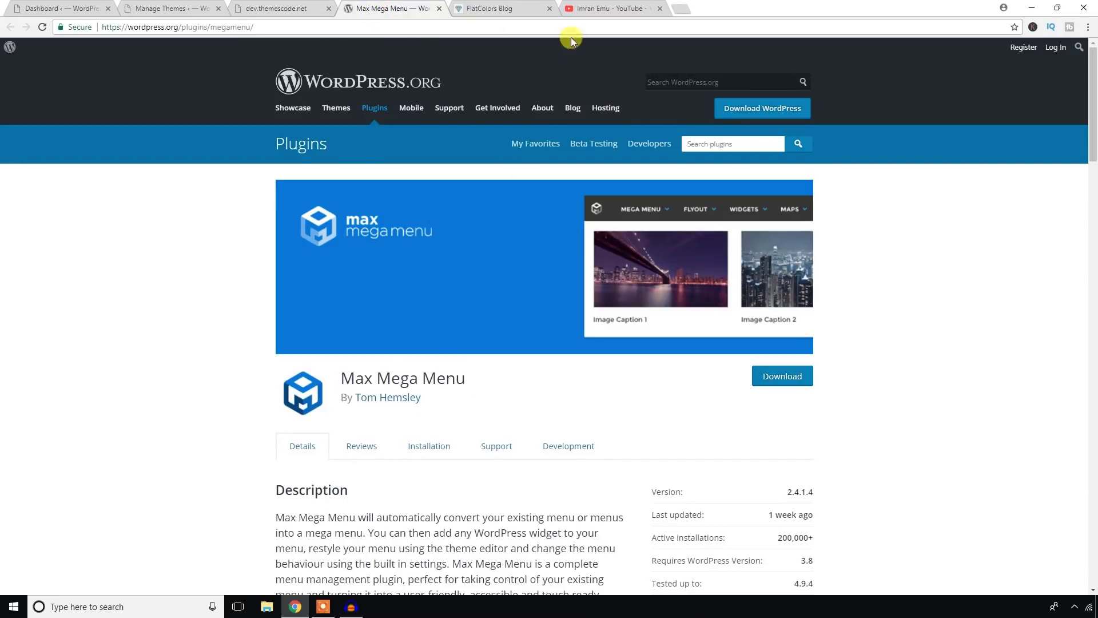
left_click(594, 8)
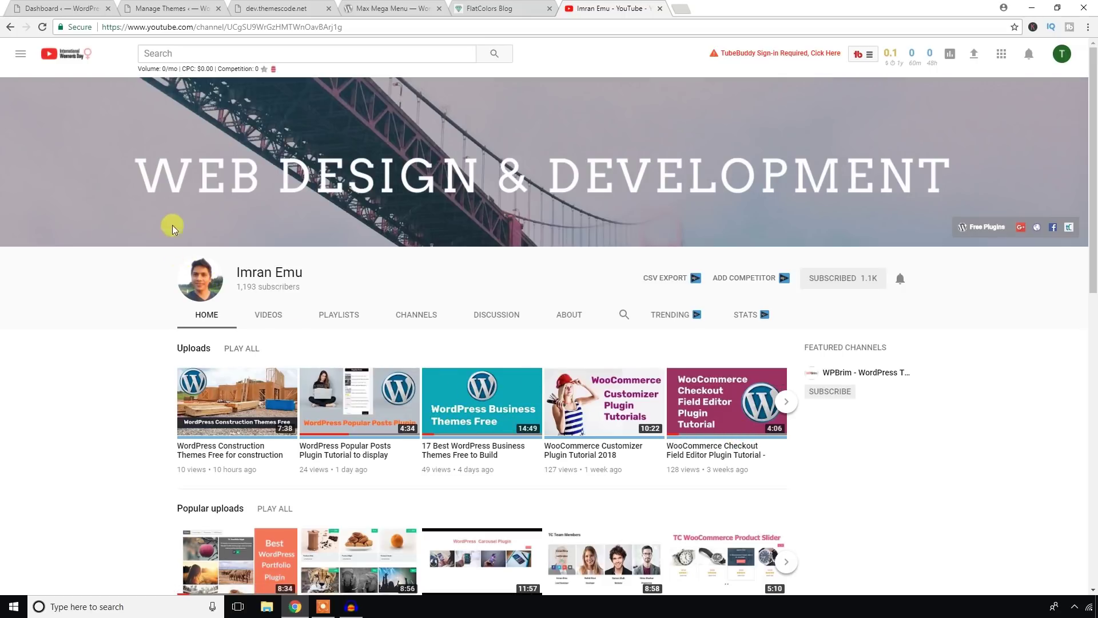
Copy the plugin name "Max Mega Menu" from its WordPress.org page and search for it among the new plugins in the site's WordPress admin.
left_click(383, 8)
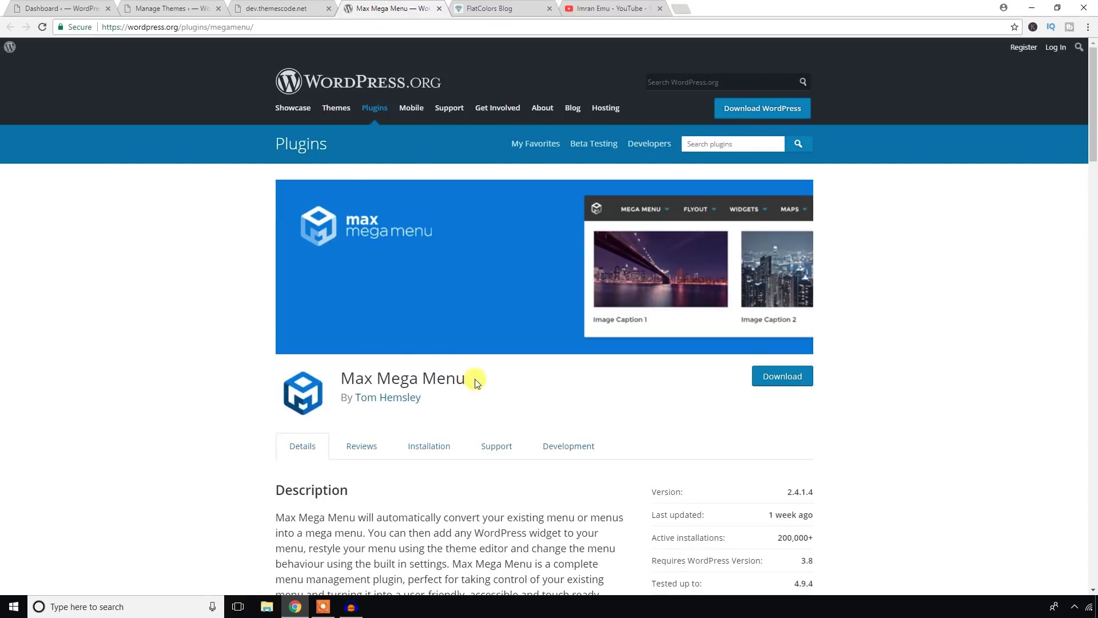
left_click_drag(478, 379, 340, 377)
key("ctrl+c")
right_click(350, 380)
left_click(66, 8)
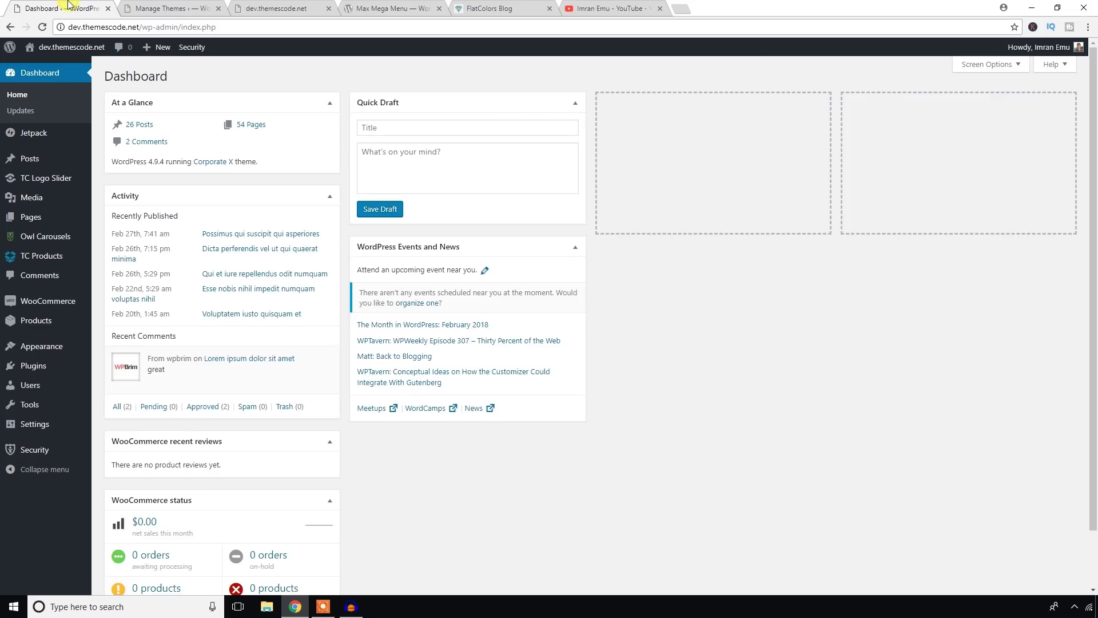
mouse_move(36, 48)
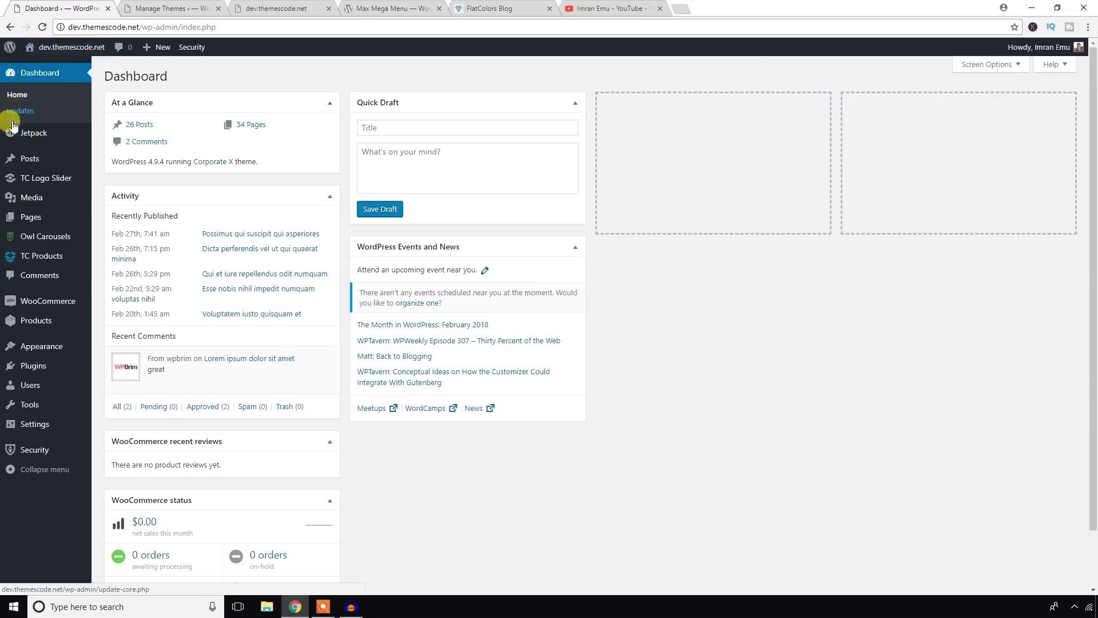
mouse_move(38, 373)
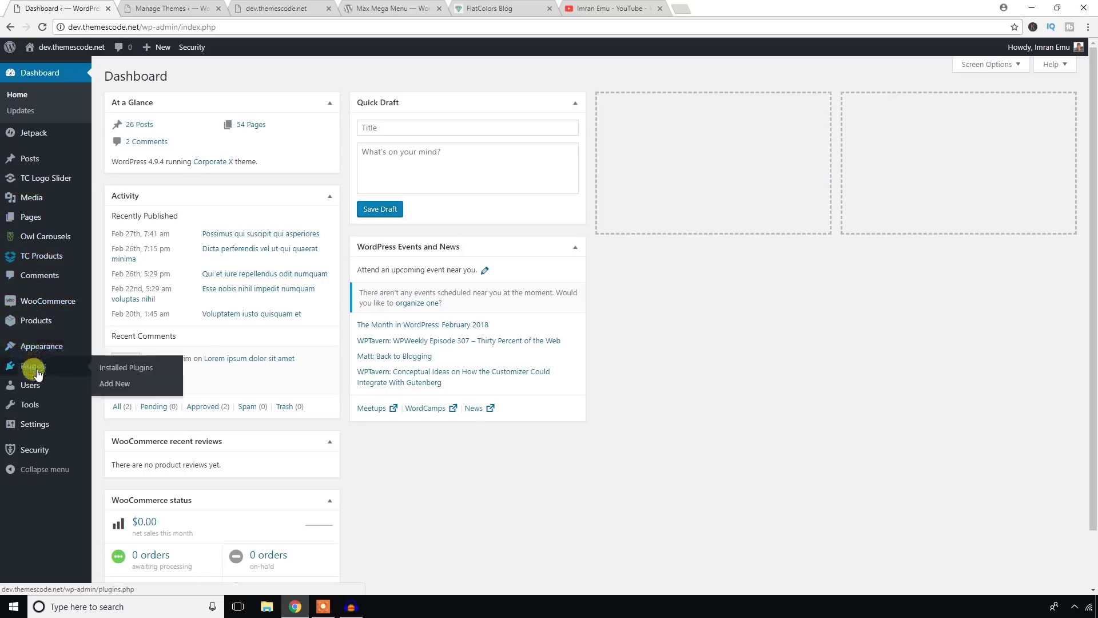
left_click(121, 391)
right_click(929, 108)
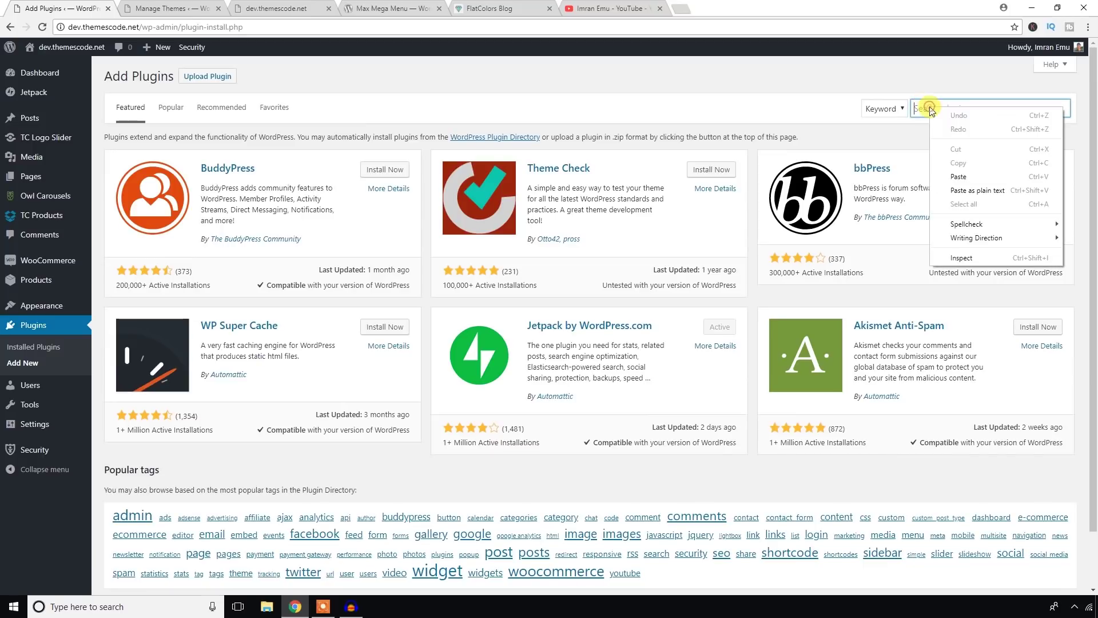
left_click(972, 191)
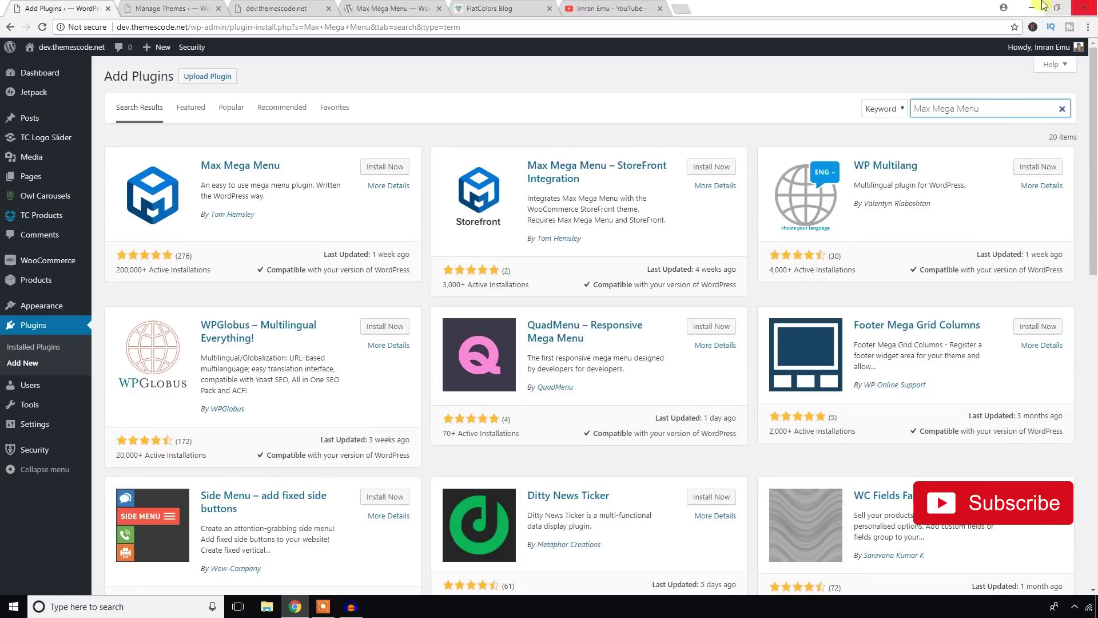
Install and activate the Max Mega Menu plugin.
left_click(382, 166)
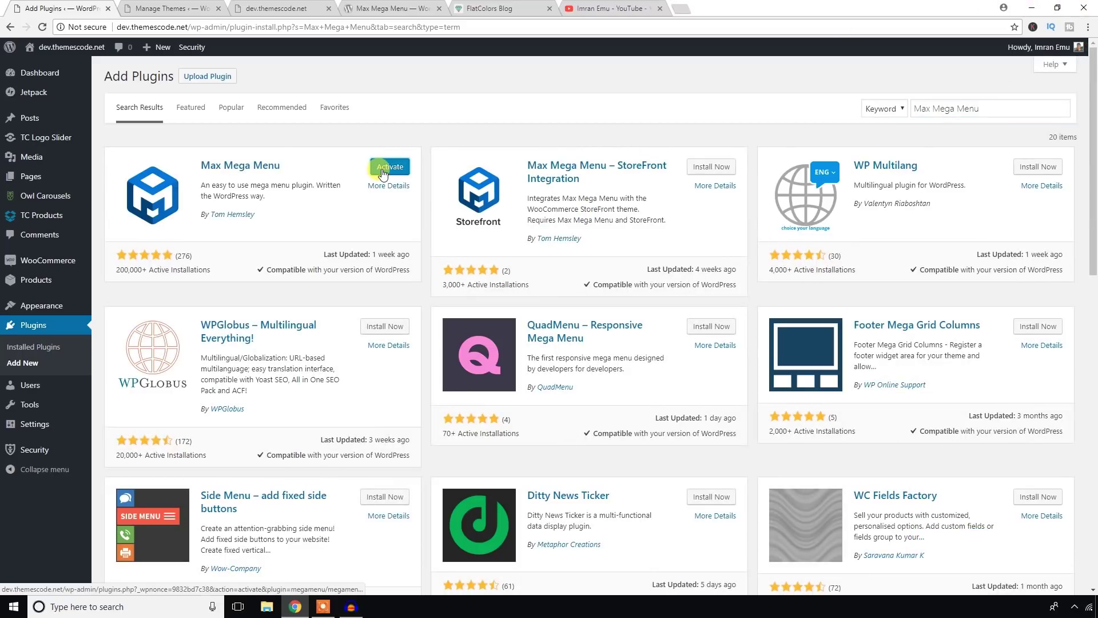
left_click(391, 168)
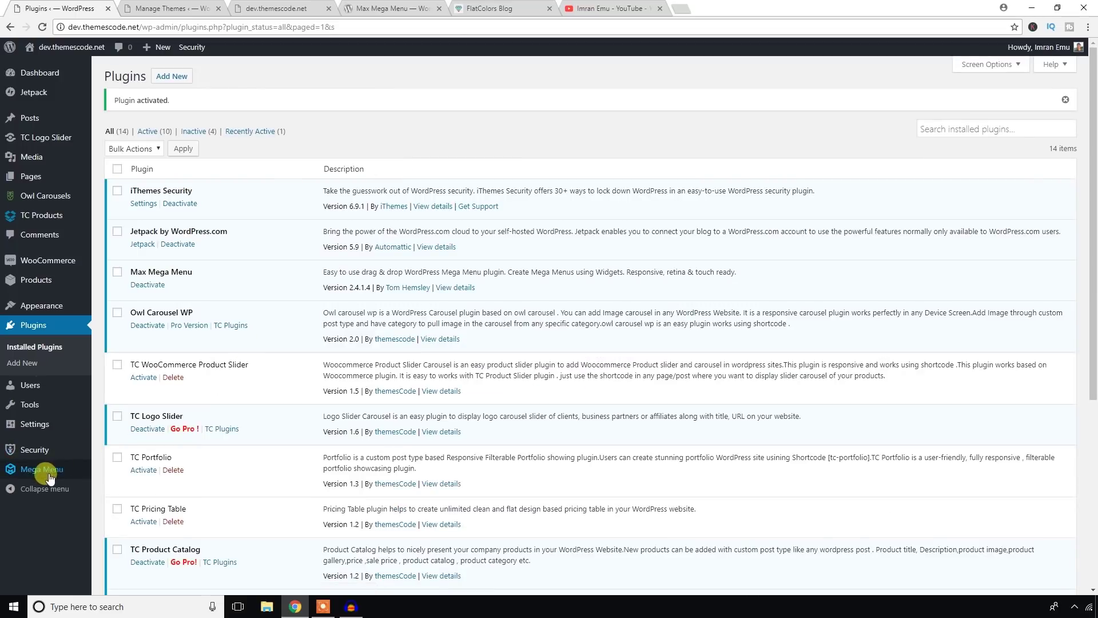
mouse_move(36, 475)
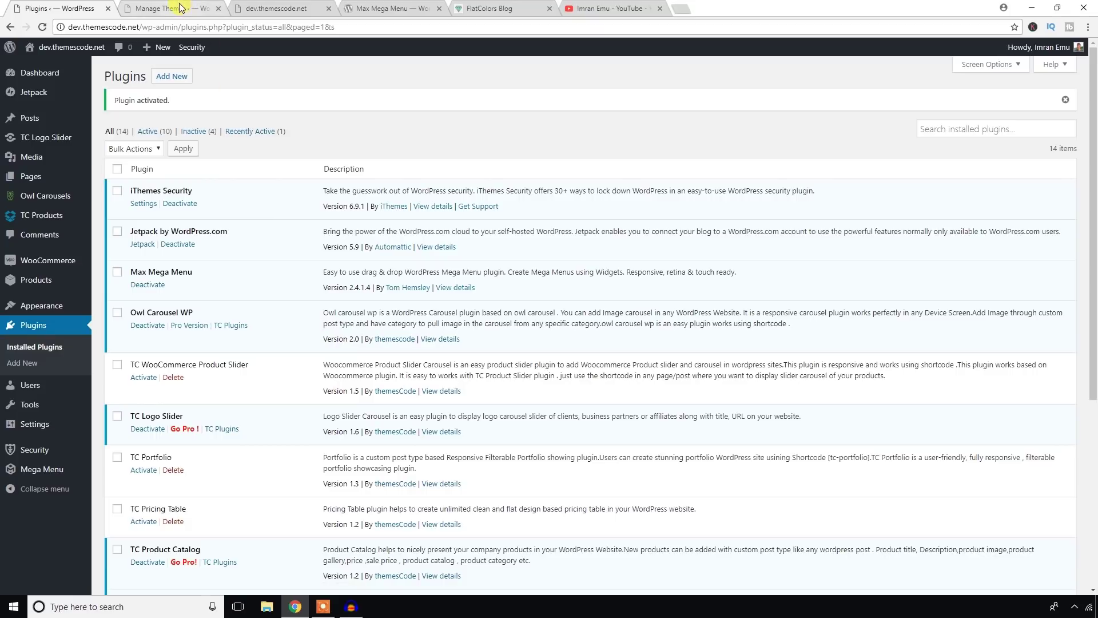
Create a new navigation menu named "Mega Menu" in the site's Appearance settings.
mouse_move(41, 306)
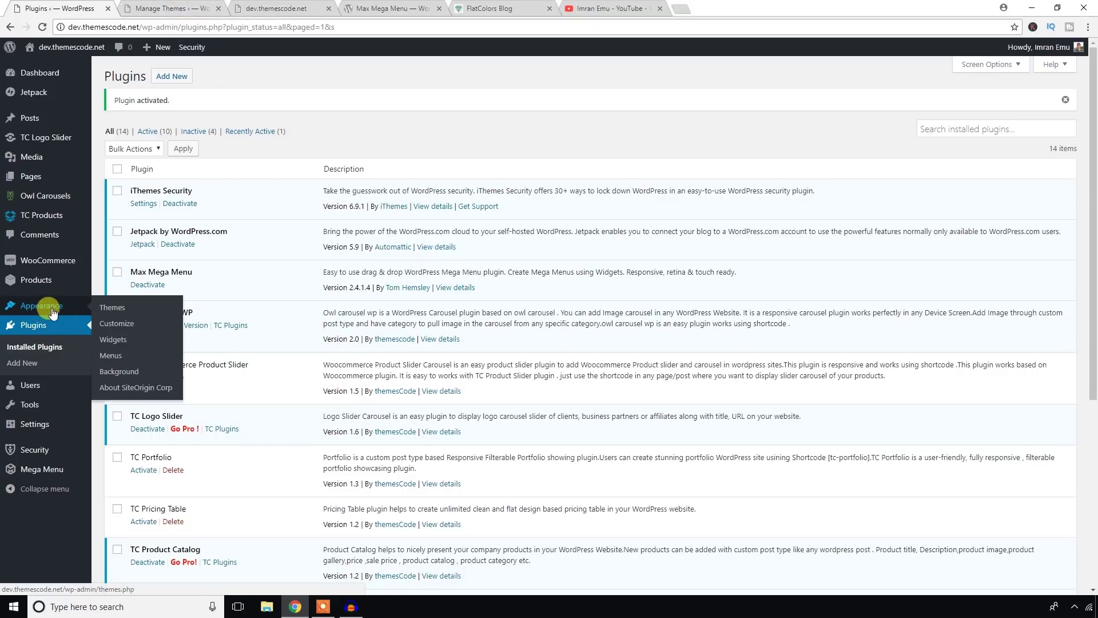
left_click(115, 357)
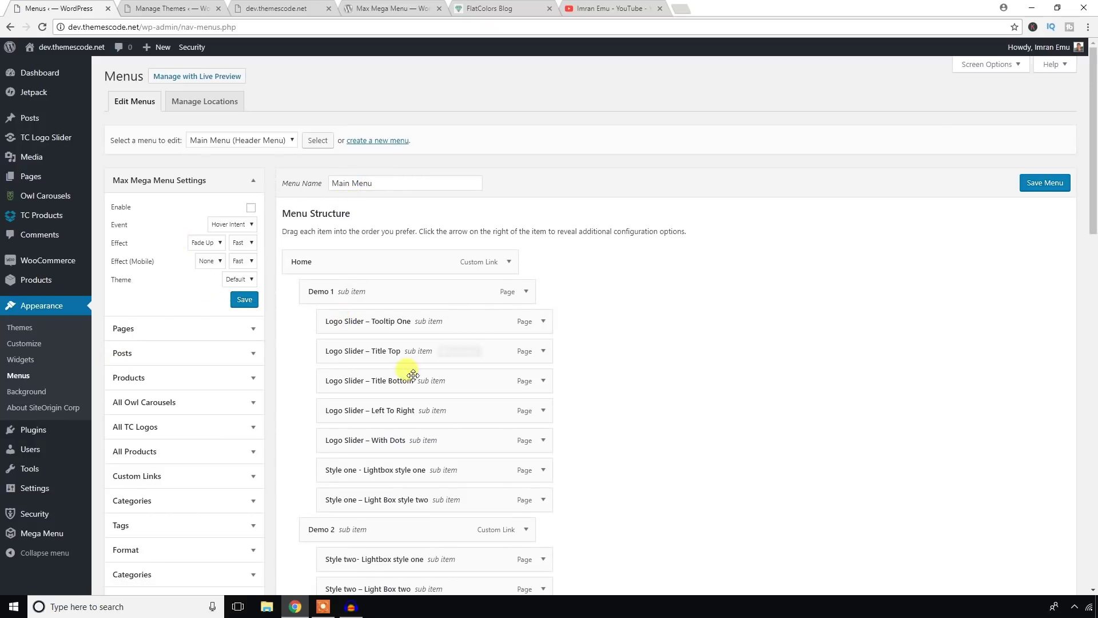
mouse_move(462, 351)
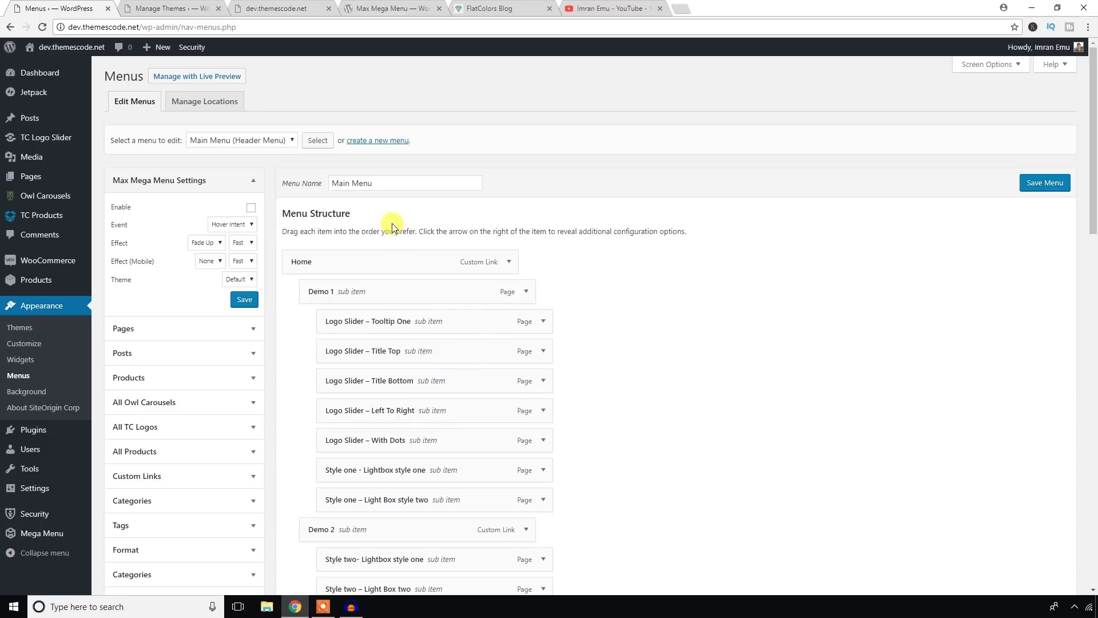
left_click(378, 142)
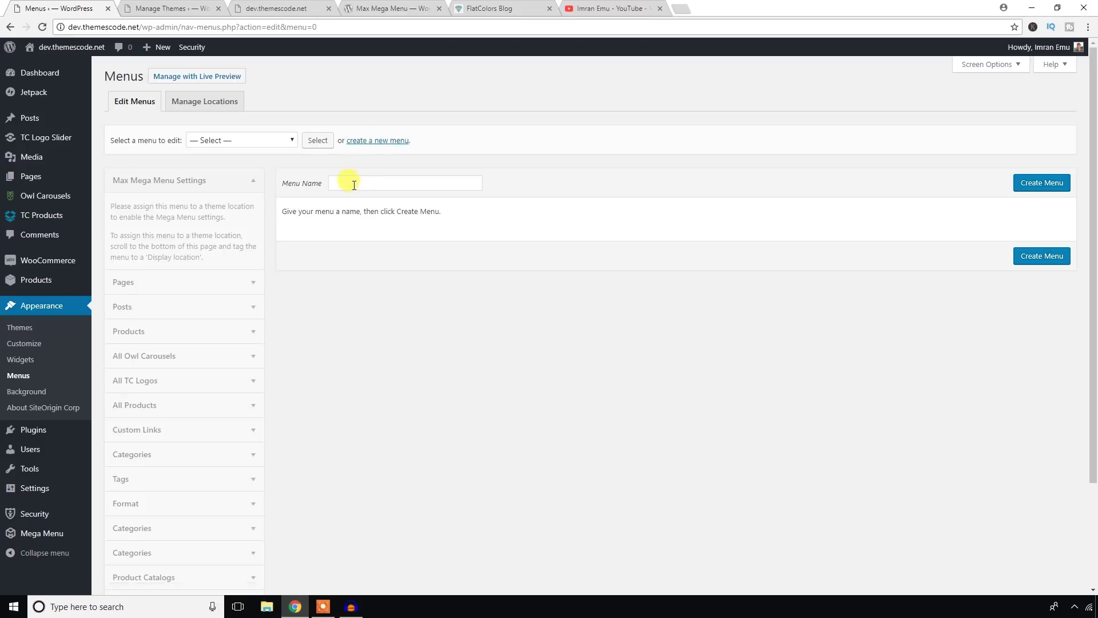
left_click(354, 183)
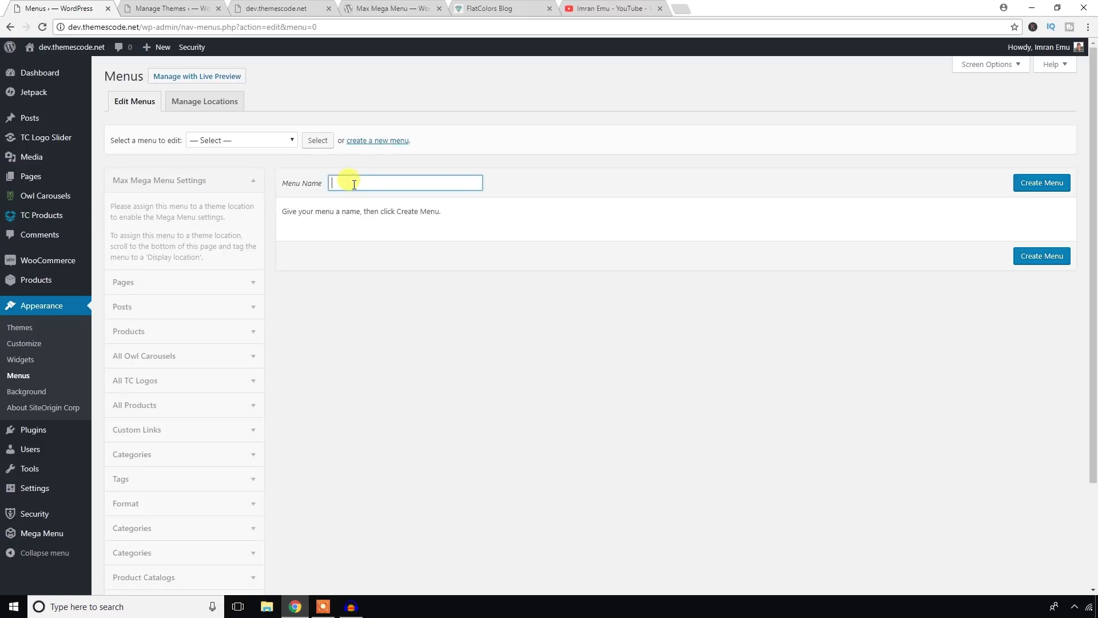
type("Mega Menu")
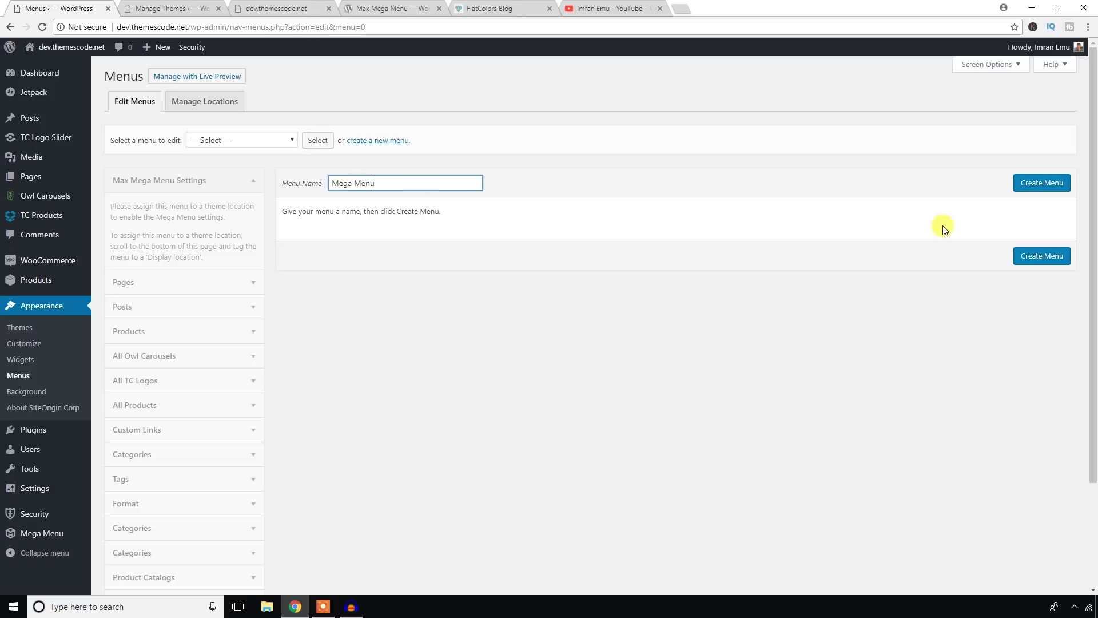
left_click(1040, 186)
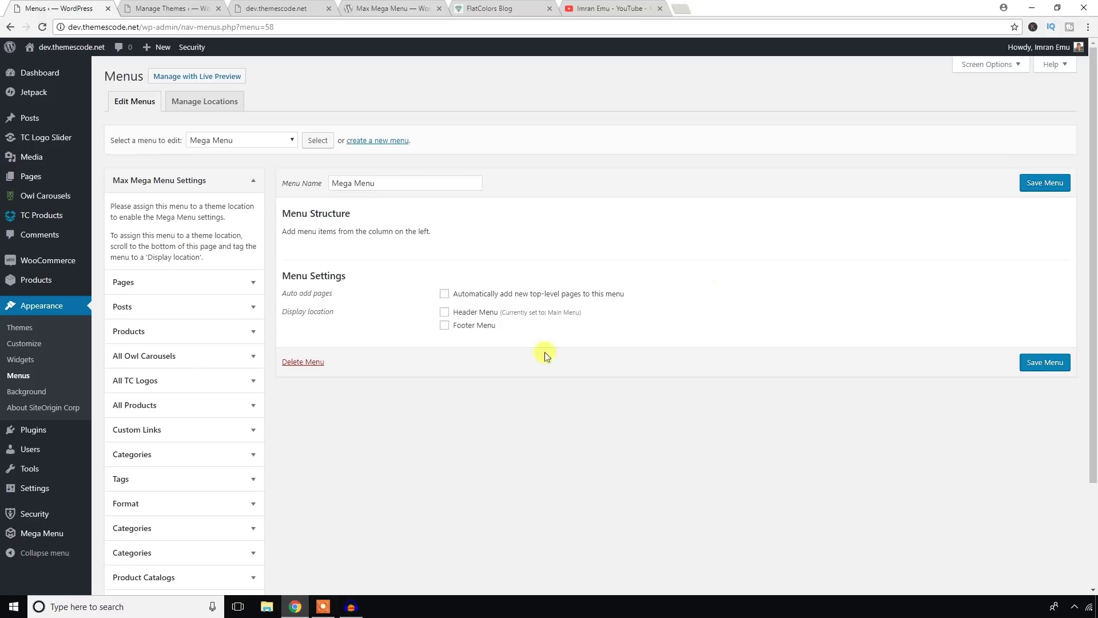
Add all of the most recent pages to the Mega Menu and save the menu.
left_click(248, 284)
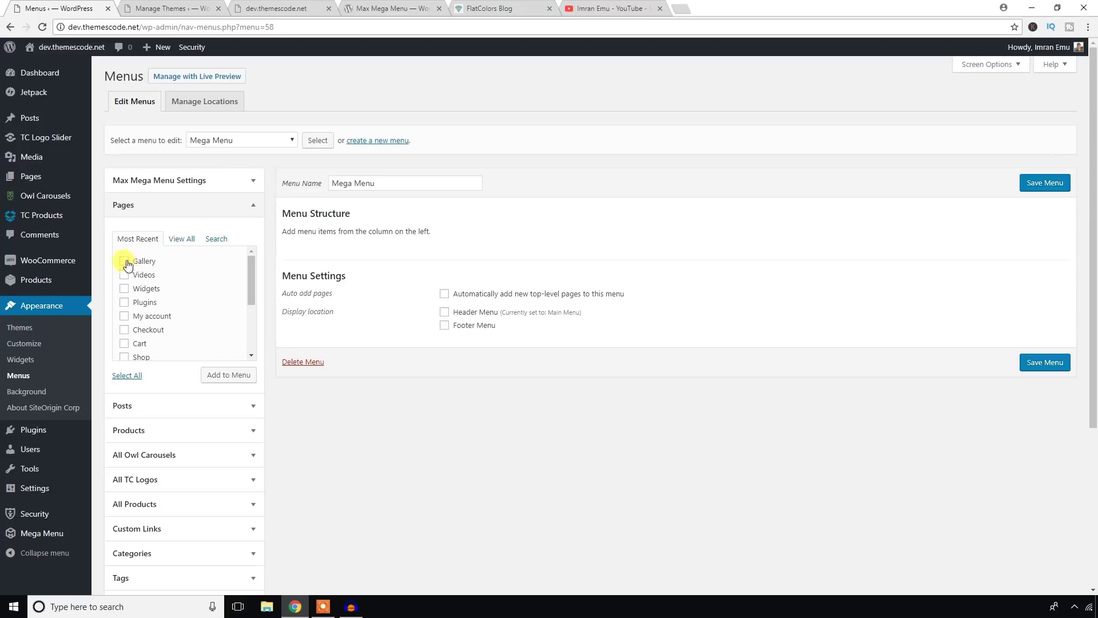
left_click(129, 375)
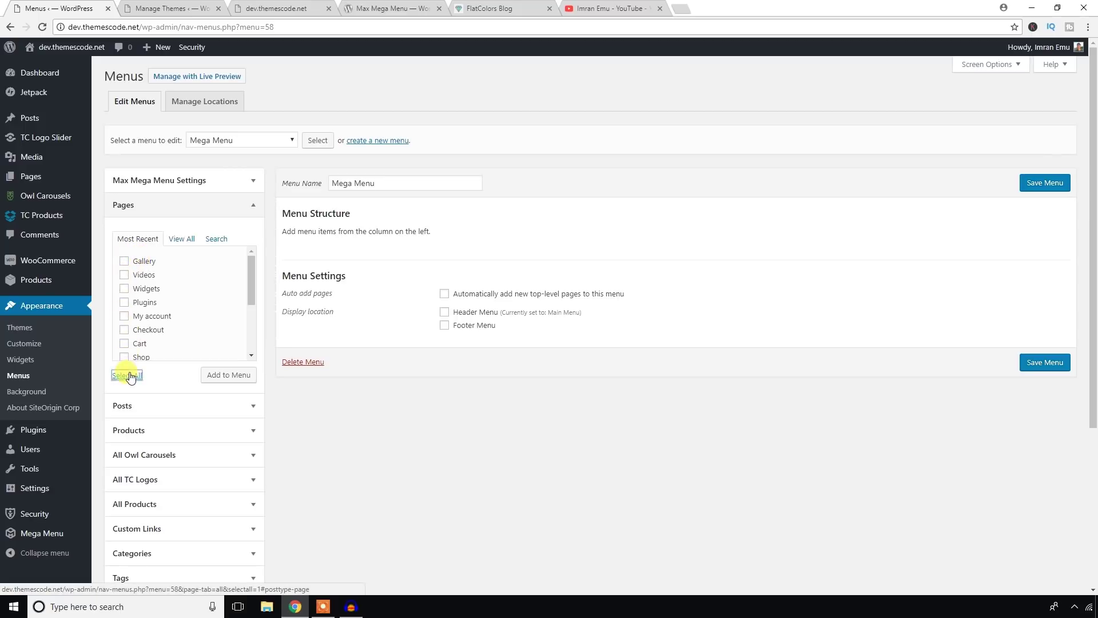
left_click(231, 381)
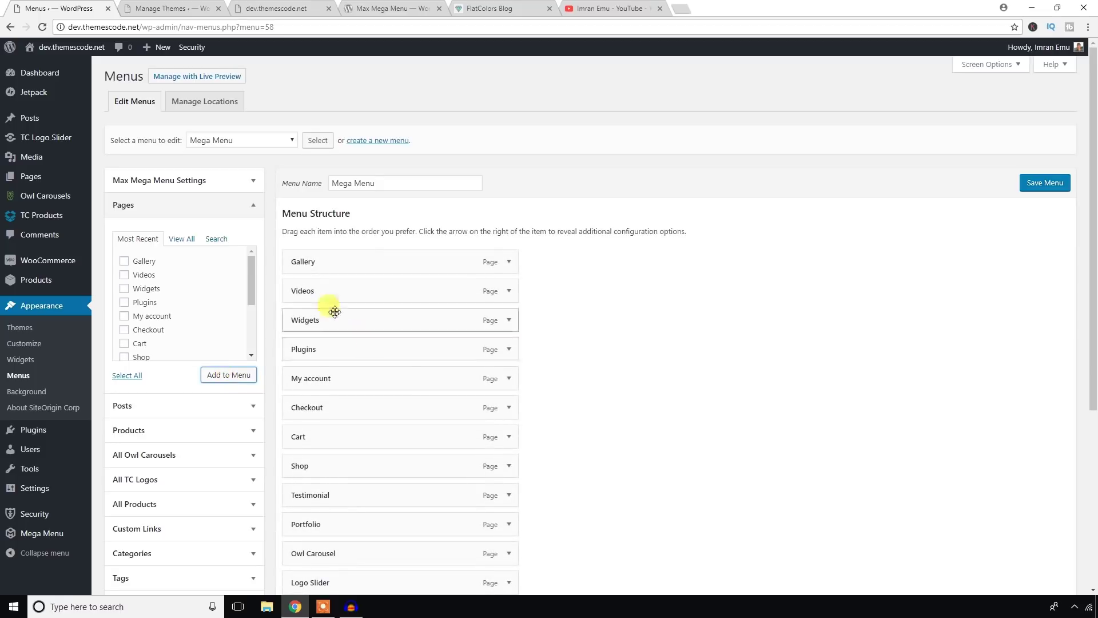
left_click(1045, 184)
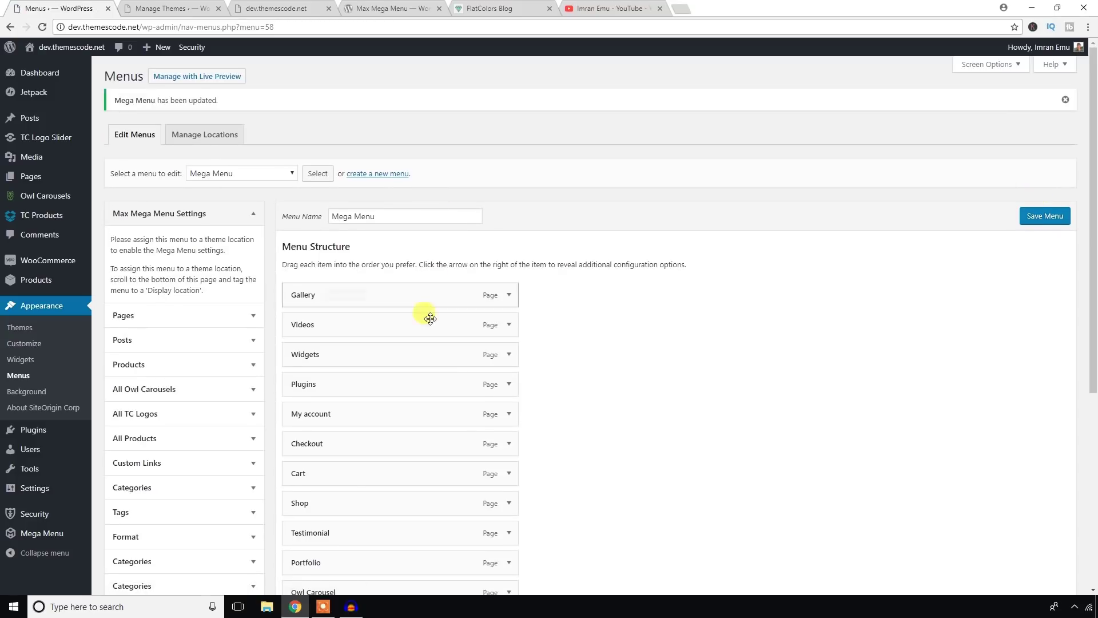
Check the site's front page header, then assign Mega Menu to the Header Menu theme location and save the changes.
left_click(260, 8)
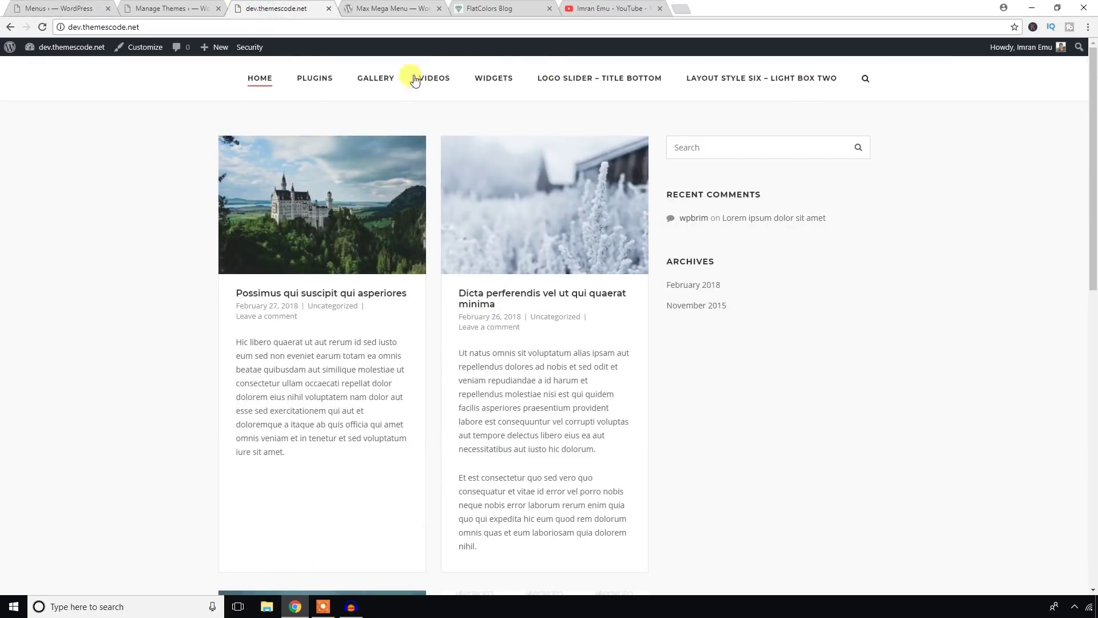
left_click(150, 8)
left_click(90, 6)
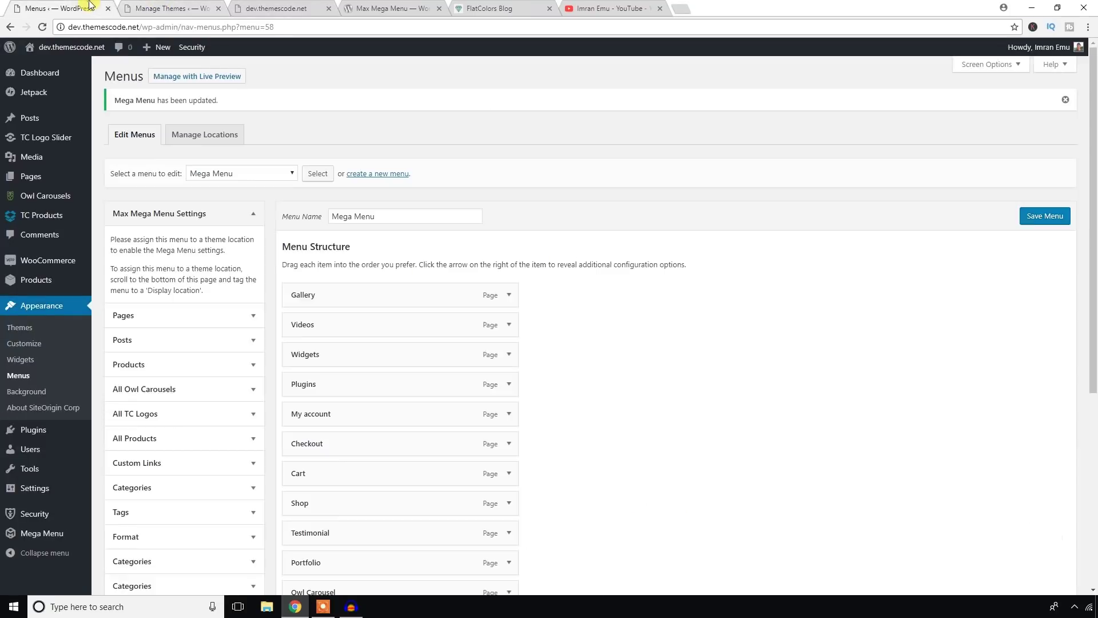
left_click(201, 138)
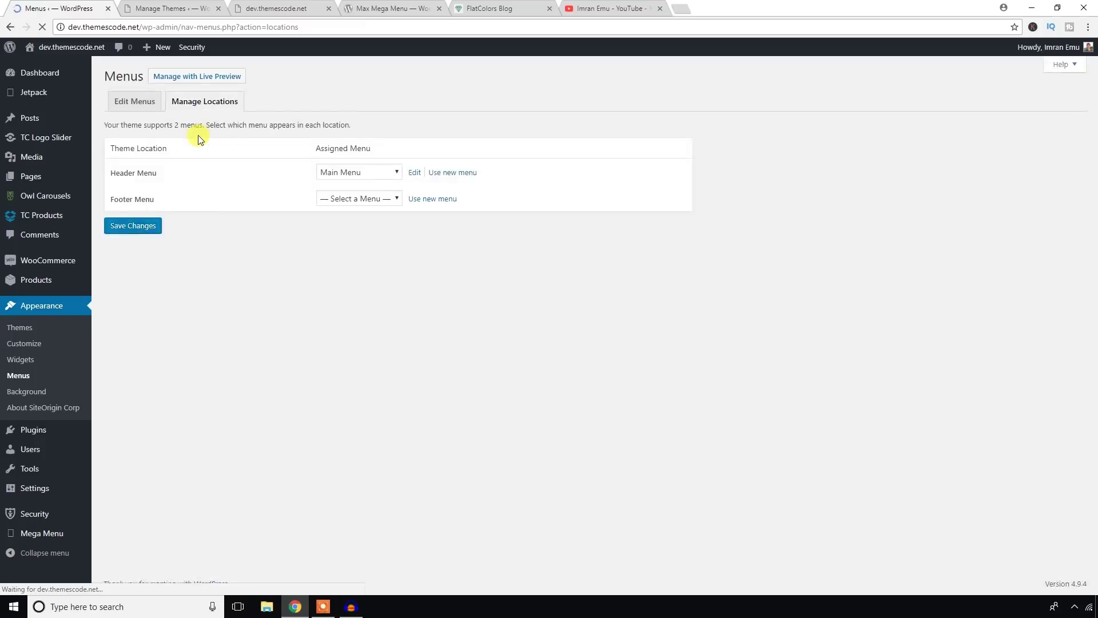
left_click(388, 174)
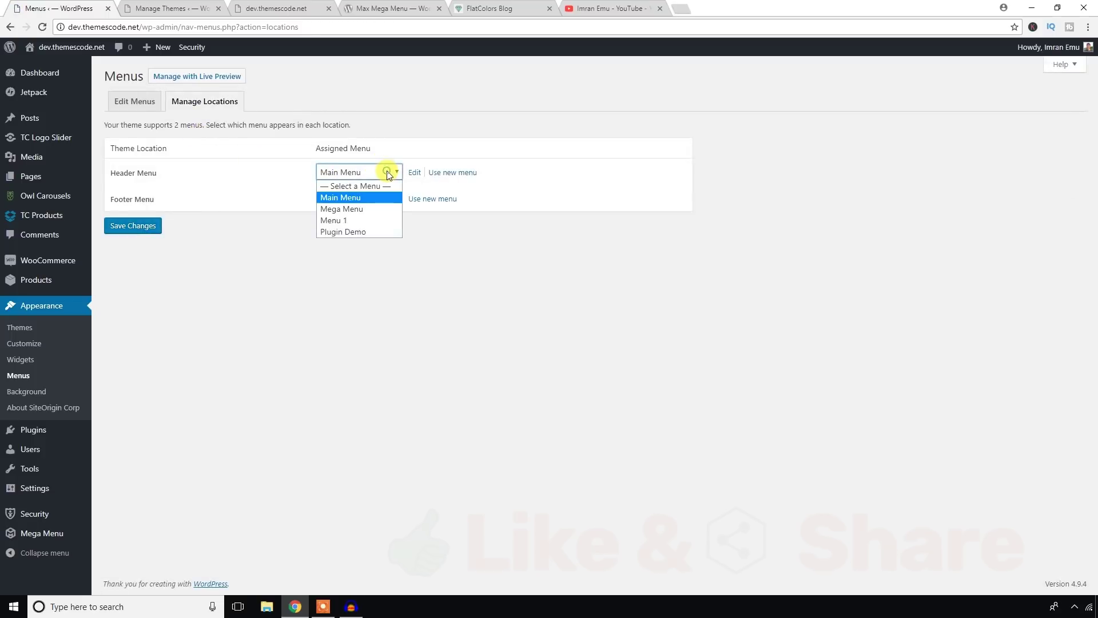
left_click(361, 210)
left_click(144, 226)
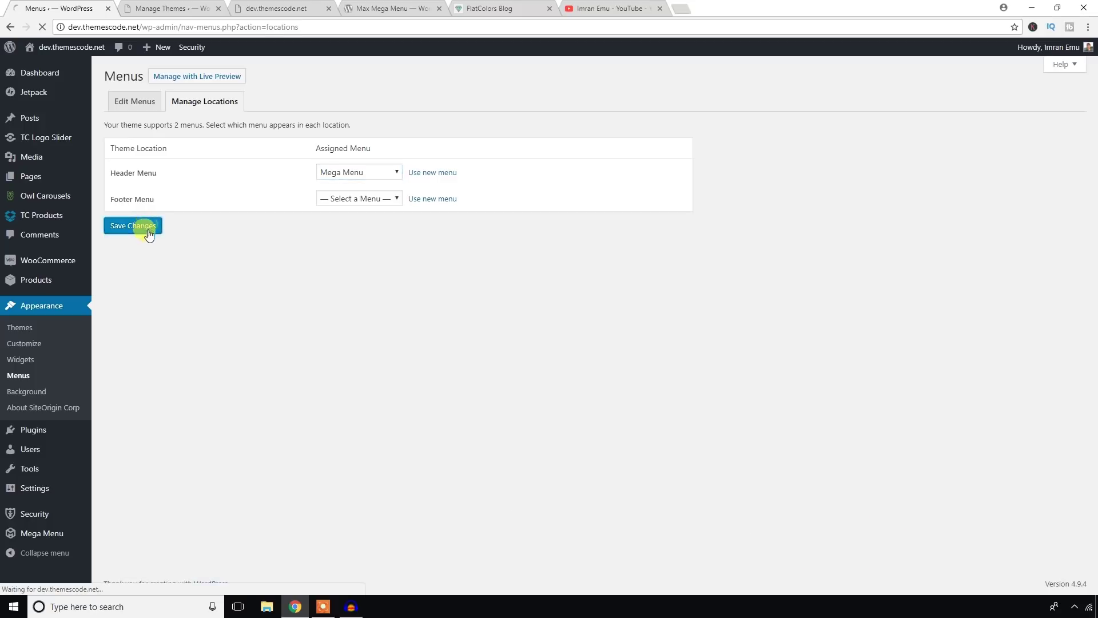
View the header navigation on the site's front page, close the Manage Themes page and return to the menu editor.
left_click(249, 9)
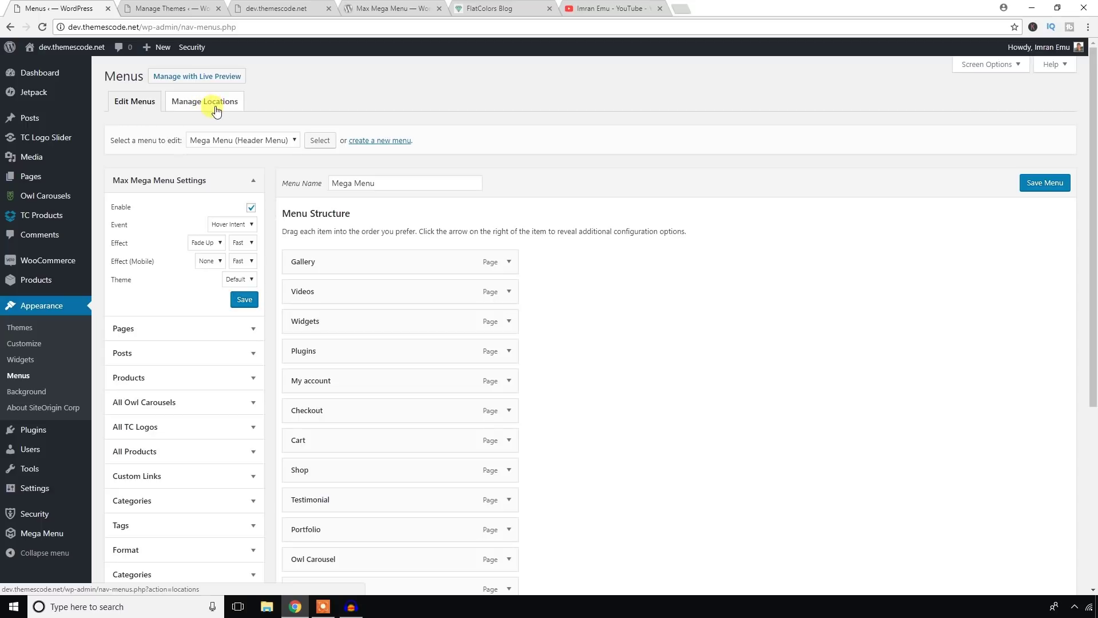
left_click(200, 8)
left_click(240, 8)
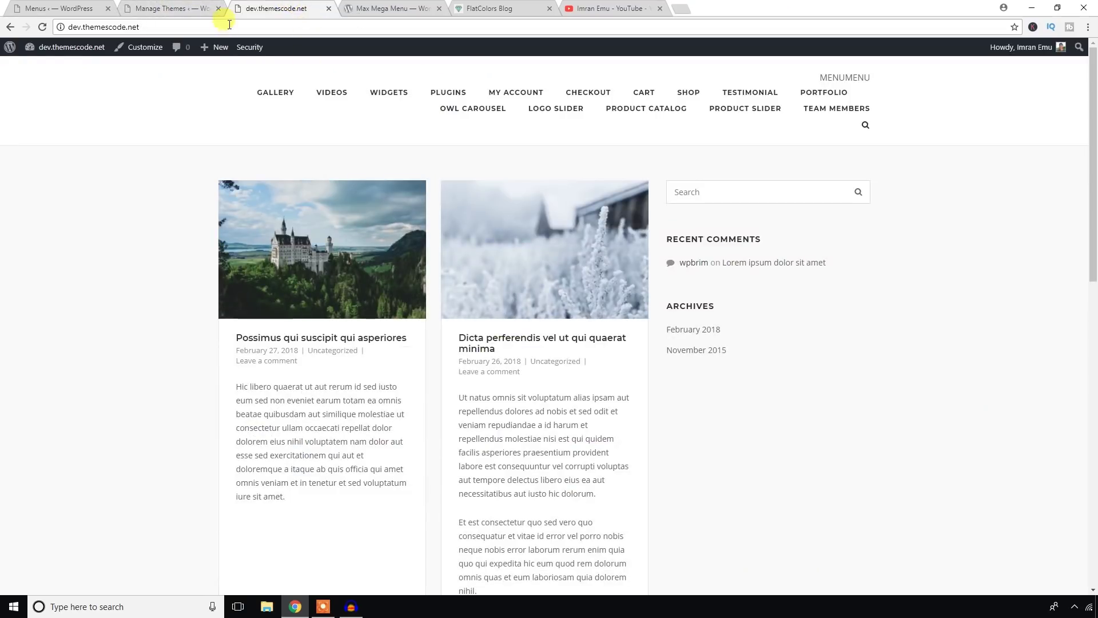
left_click(218, 9)
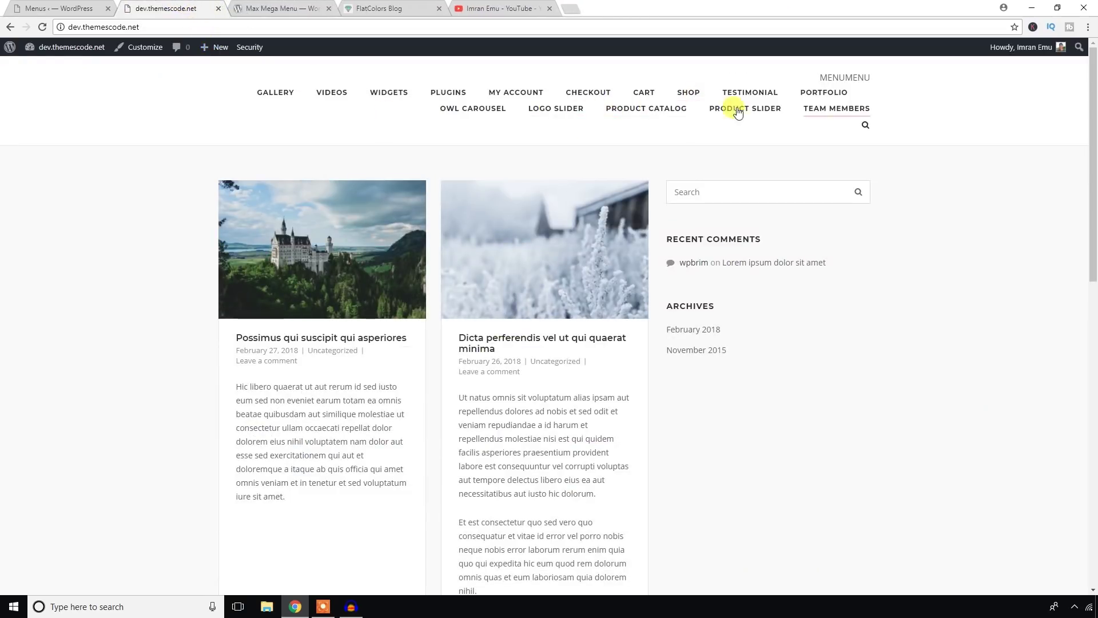
left_click(69, 6)
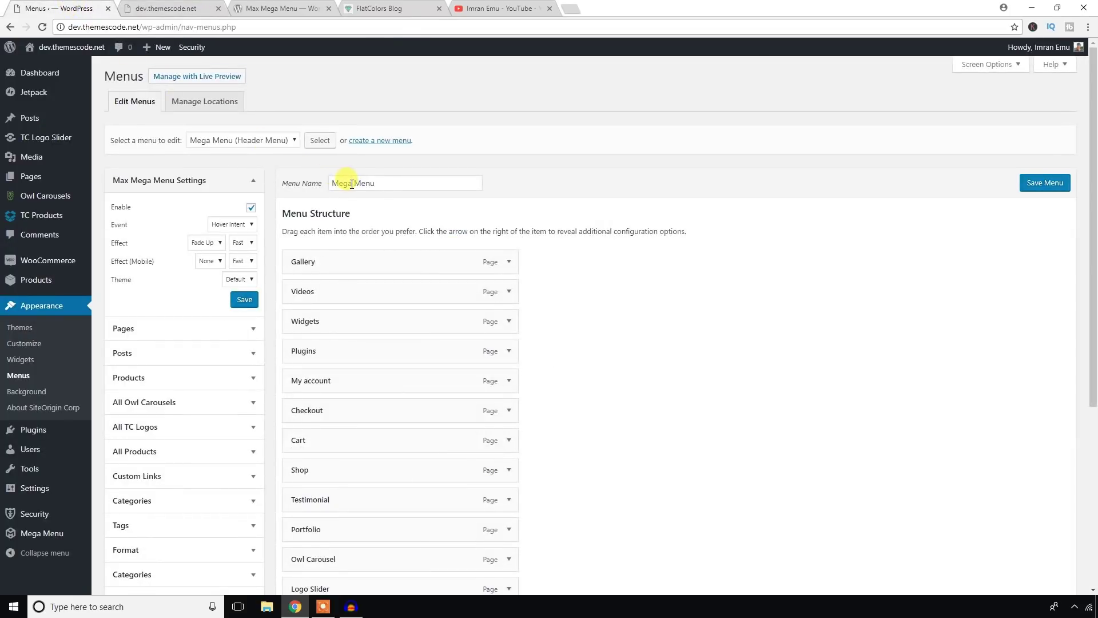
Load Main Menu in the menu editor in place of Mega Menu.
left_click(273, 139)
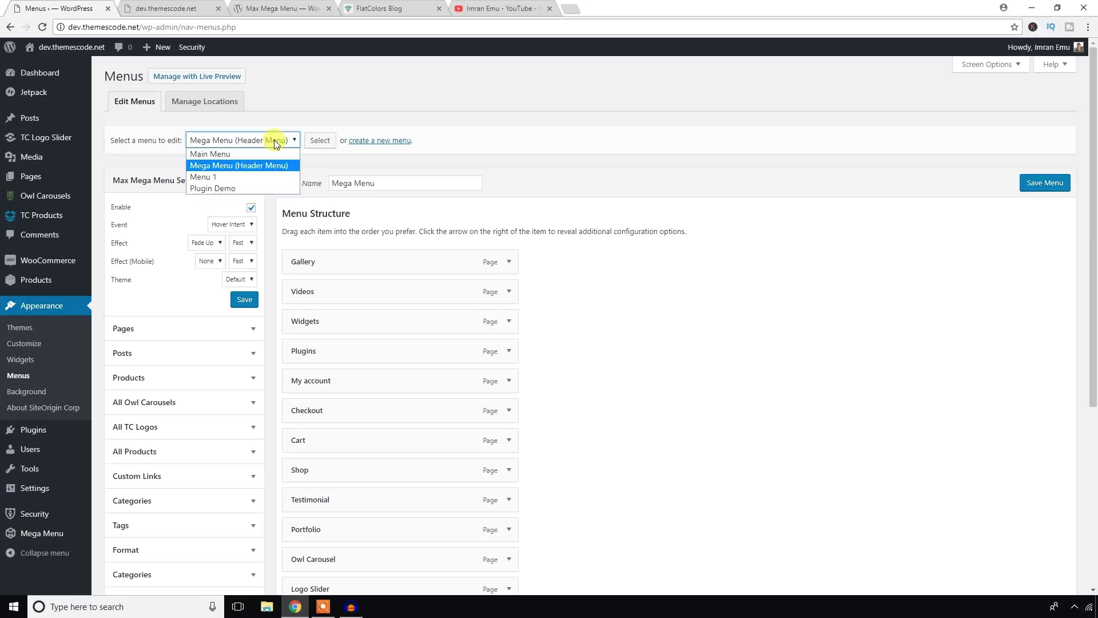
left_click(249, 153)
left_click(318, 141)
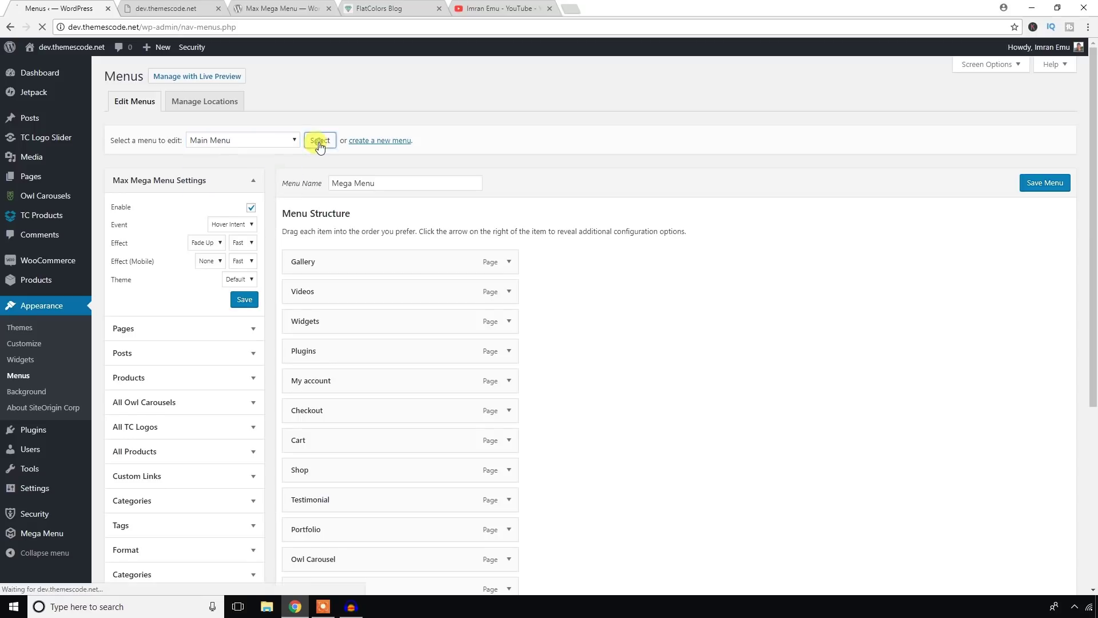
Assign Main Menu to the Header Menu theme location and save the changes.
left_click(217, 106)
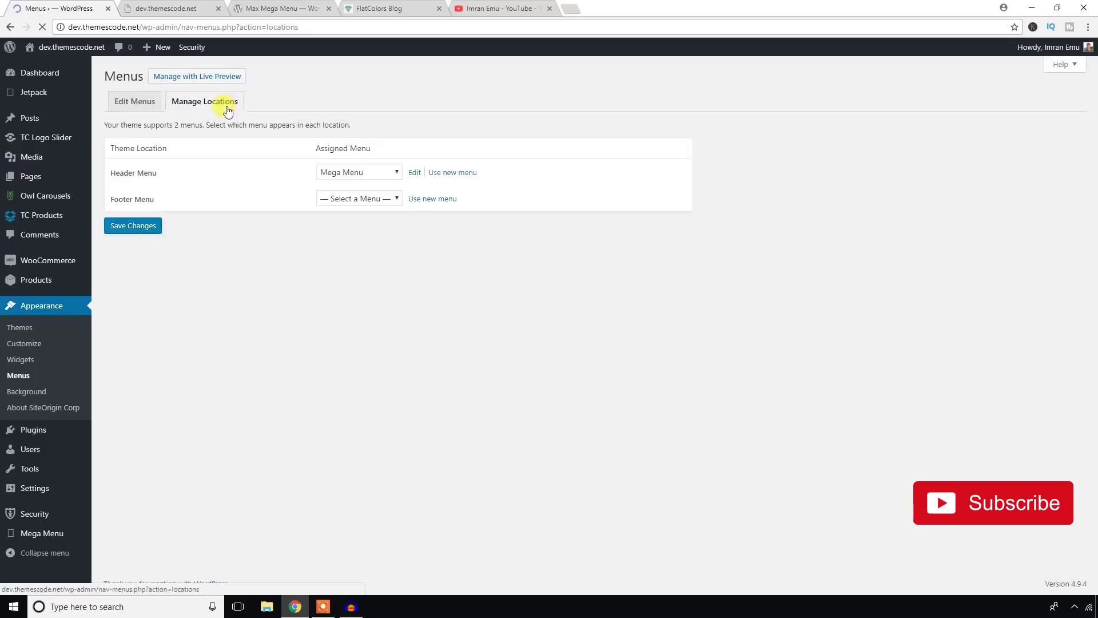
left_click(343, 173)
left_click(343, 197)
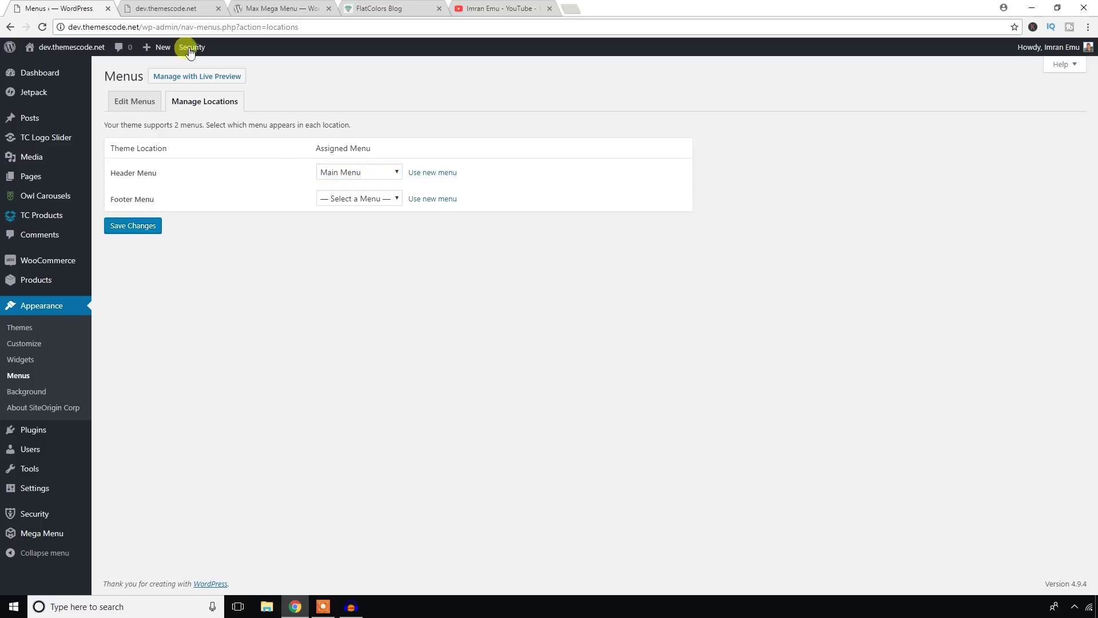
left_click(183, 8)
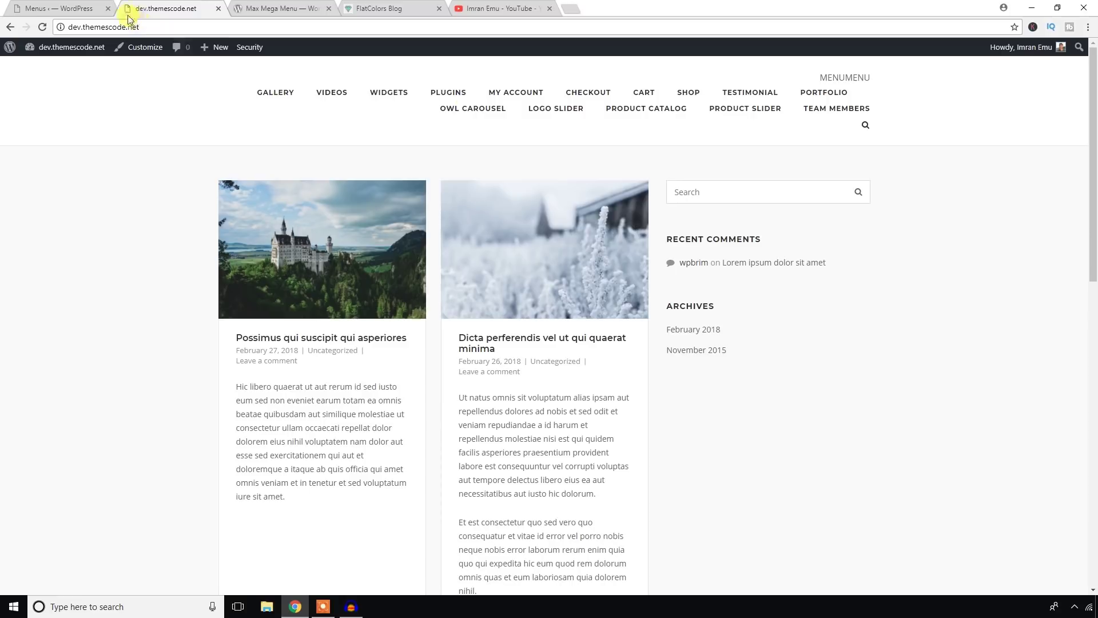
left_click(78, 8)
left_click(131, 226)
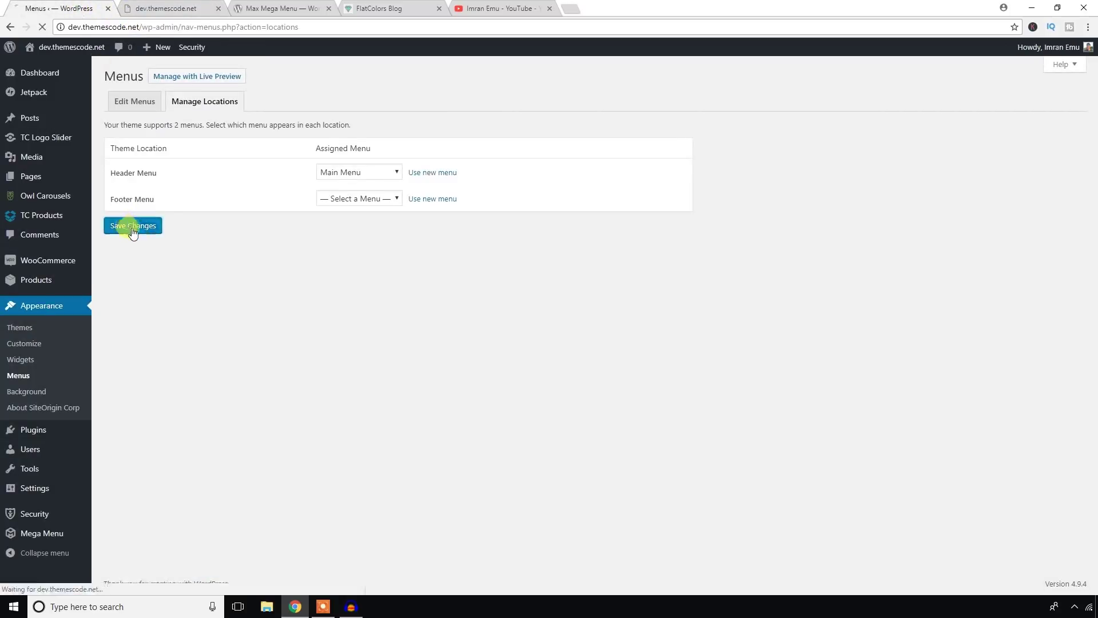
Reload the site's front page to examine its header navigation, and review the Main Menu structure in the menu editor.
left_click(160, 10)
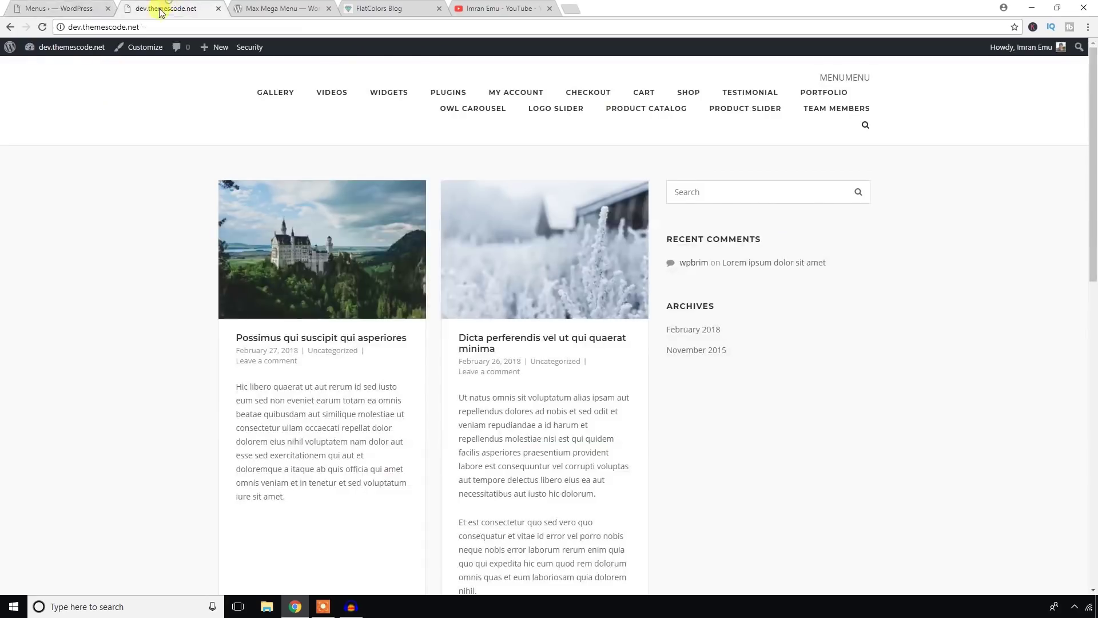
left_click(42, 28)
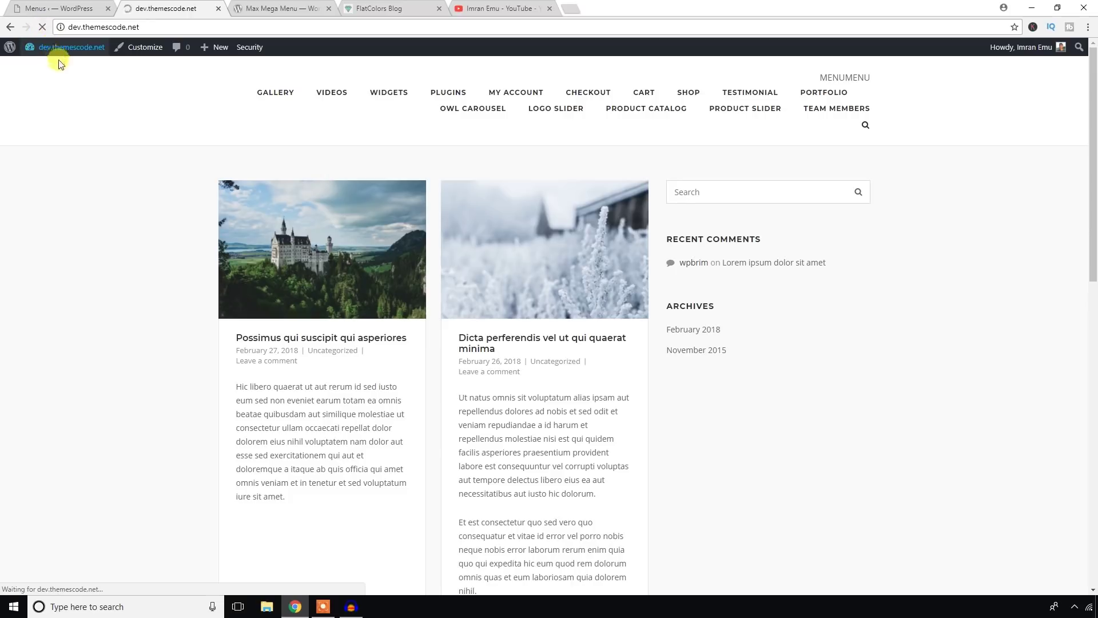
left_click(72, 6)
left_click(134, 135)
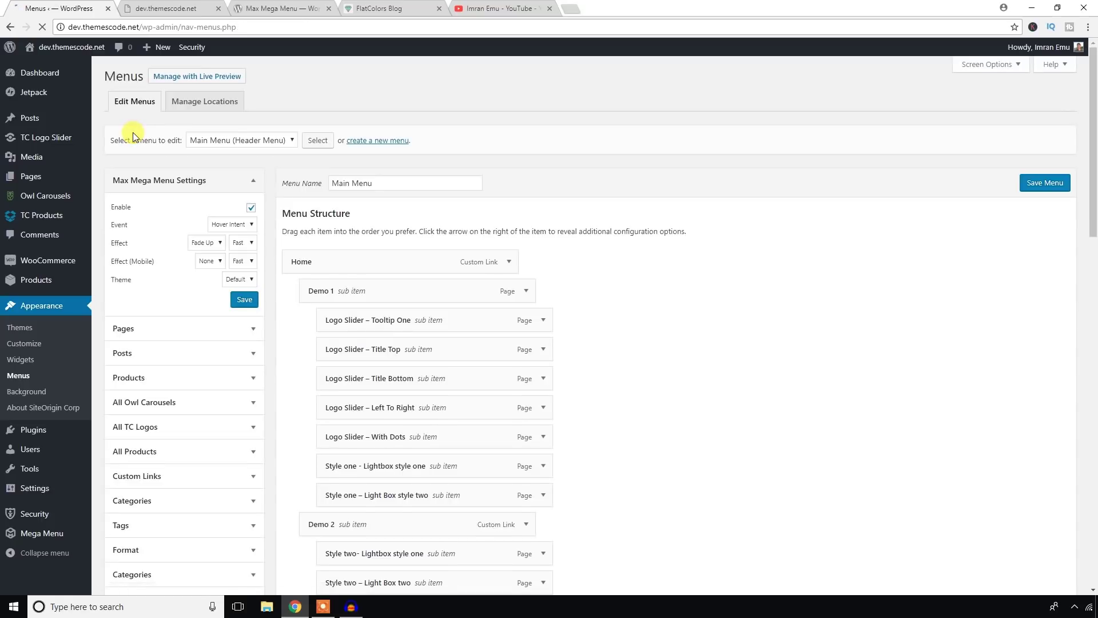
key("ctrl+Tab")
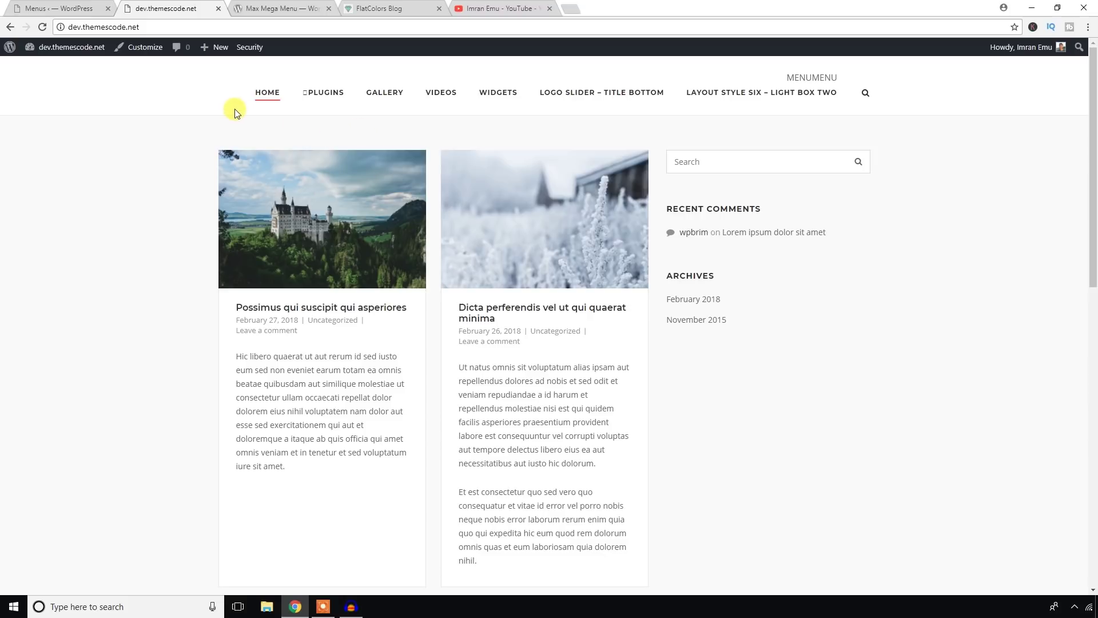
left_click(64, 8)
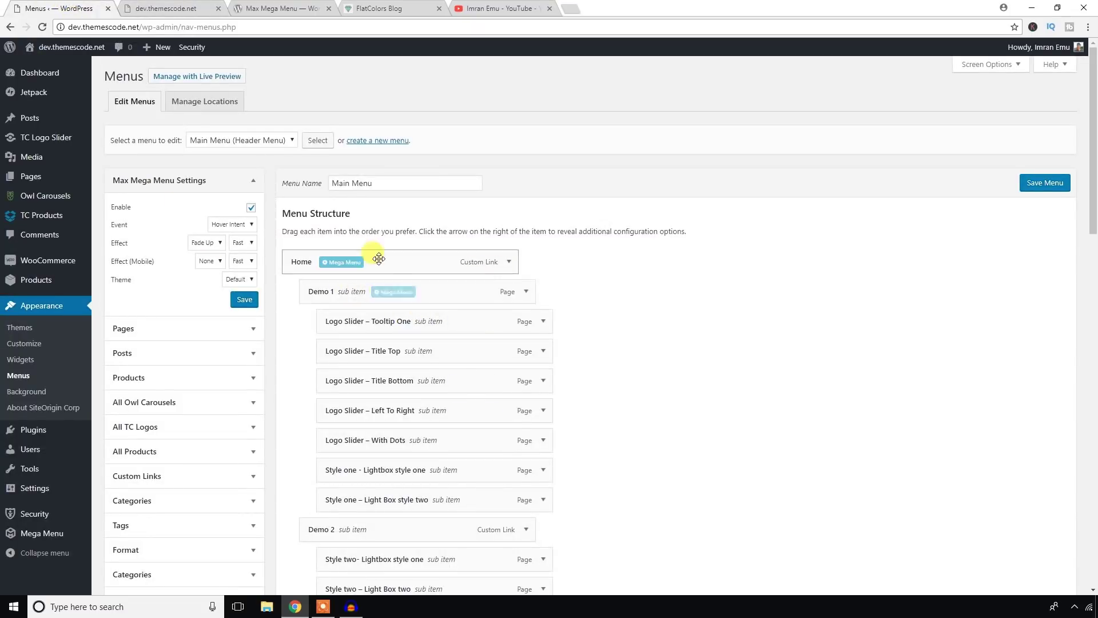
scroll(541, 422, "down", 5)
scroll(522, 416, "up", 5)
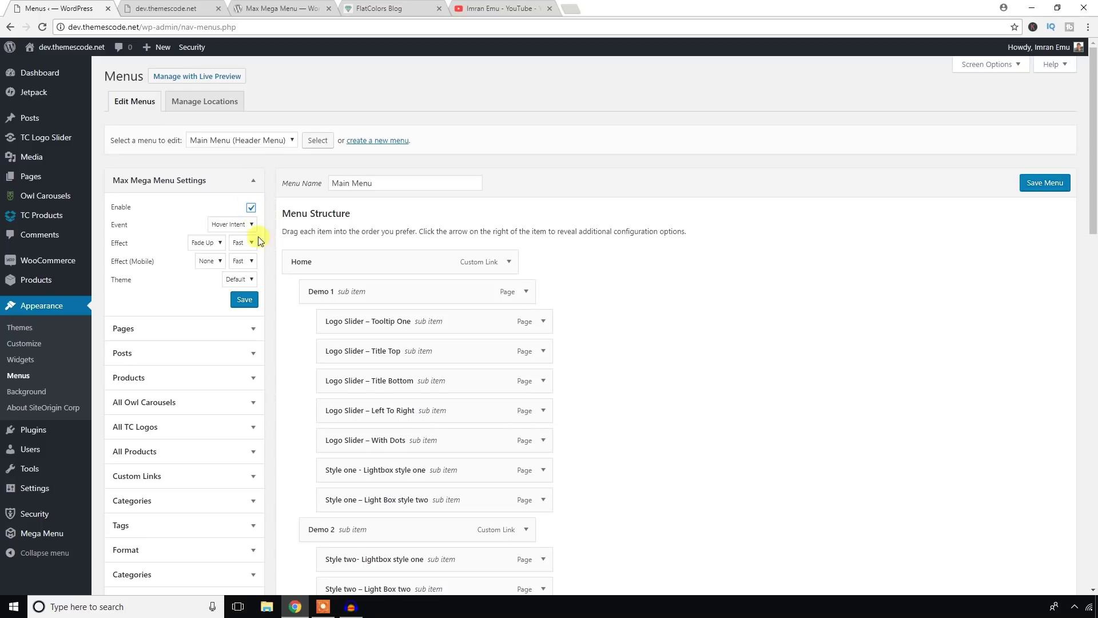
Save the enabled Max Mega Menu settings for Main Menu and check the header menu on the reloaded front page.
left_click(246, 305)
left_click(172, 8)
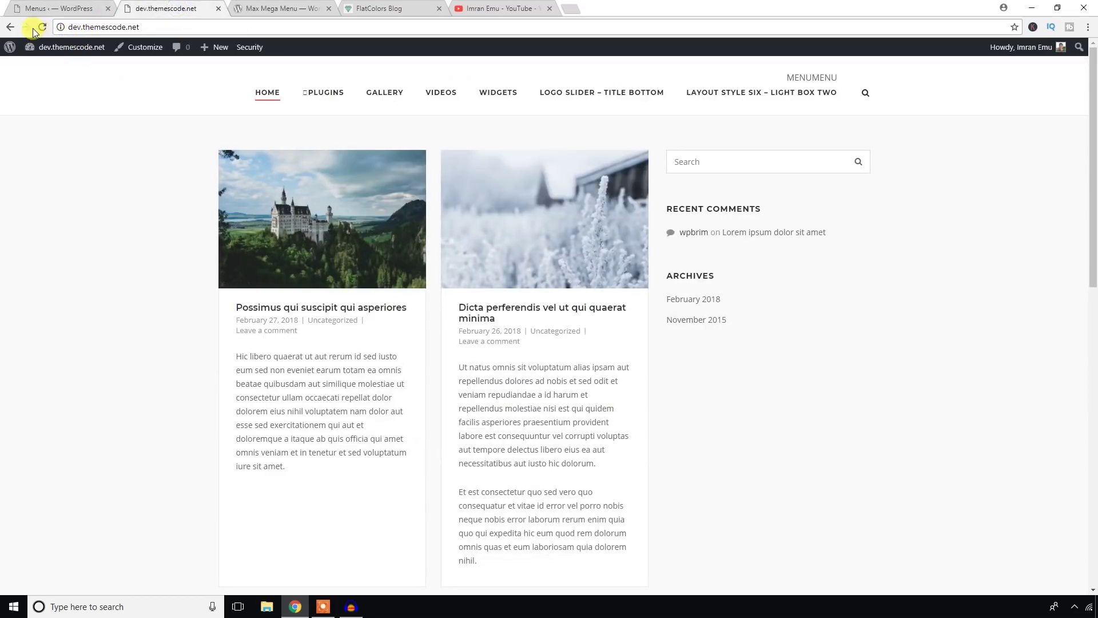
left_click(36, 28)
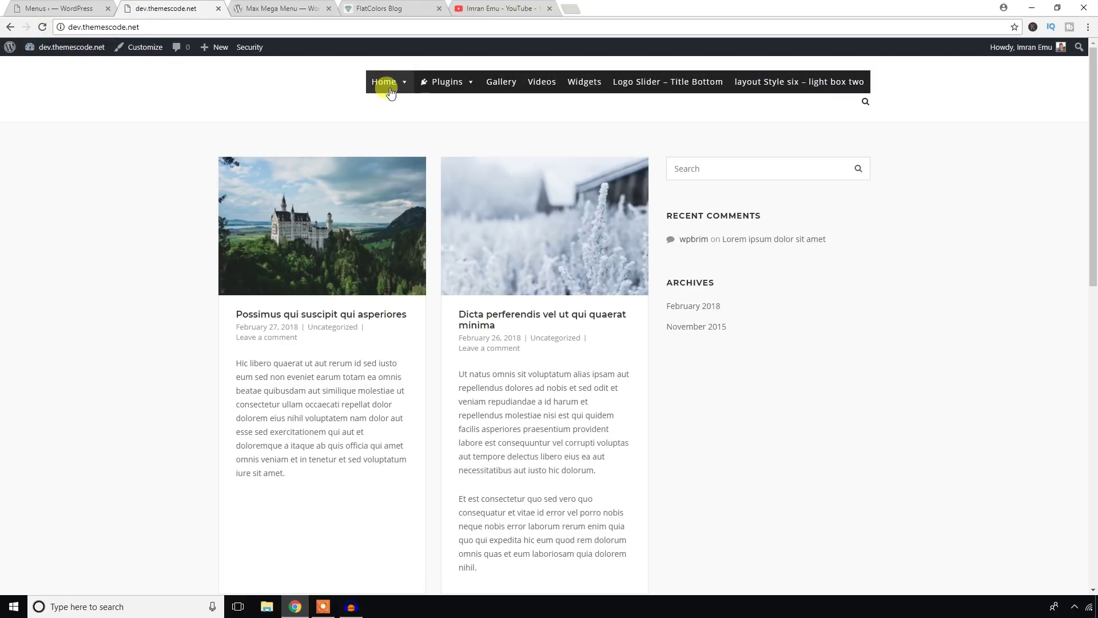
mouse_move(418, 90)
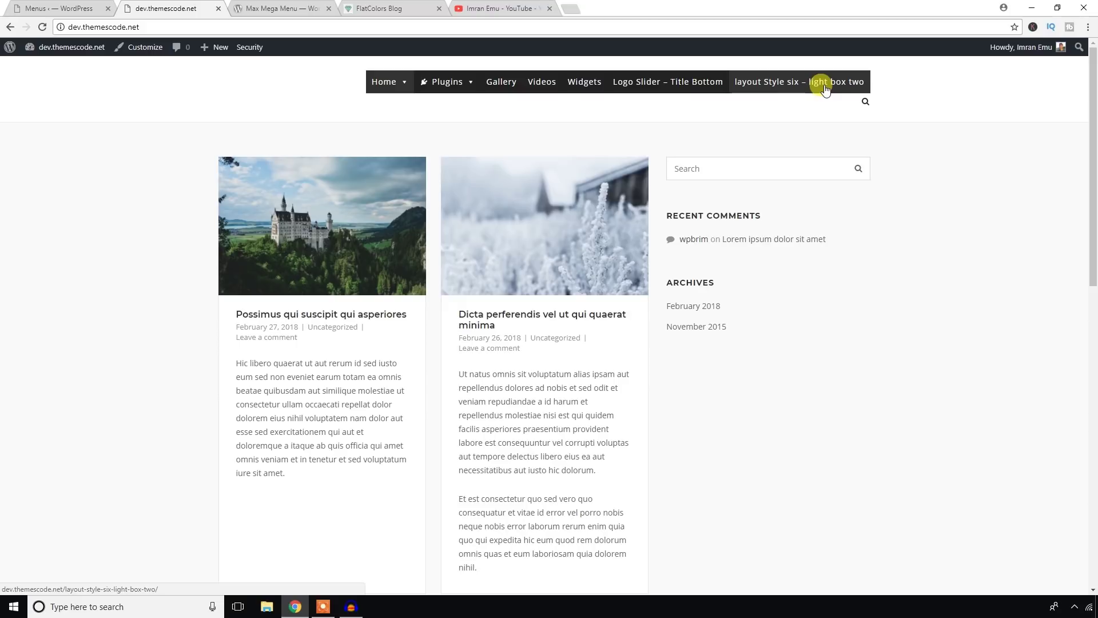
left_click(64, 7)
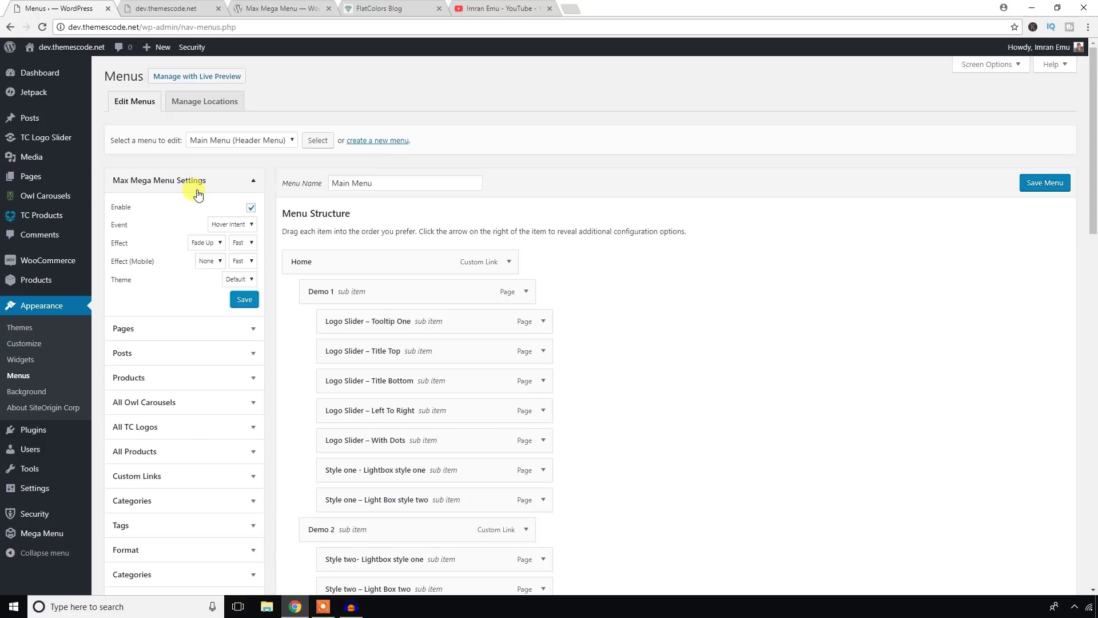
left_click(187, 6)
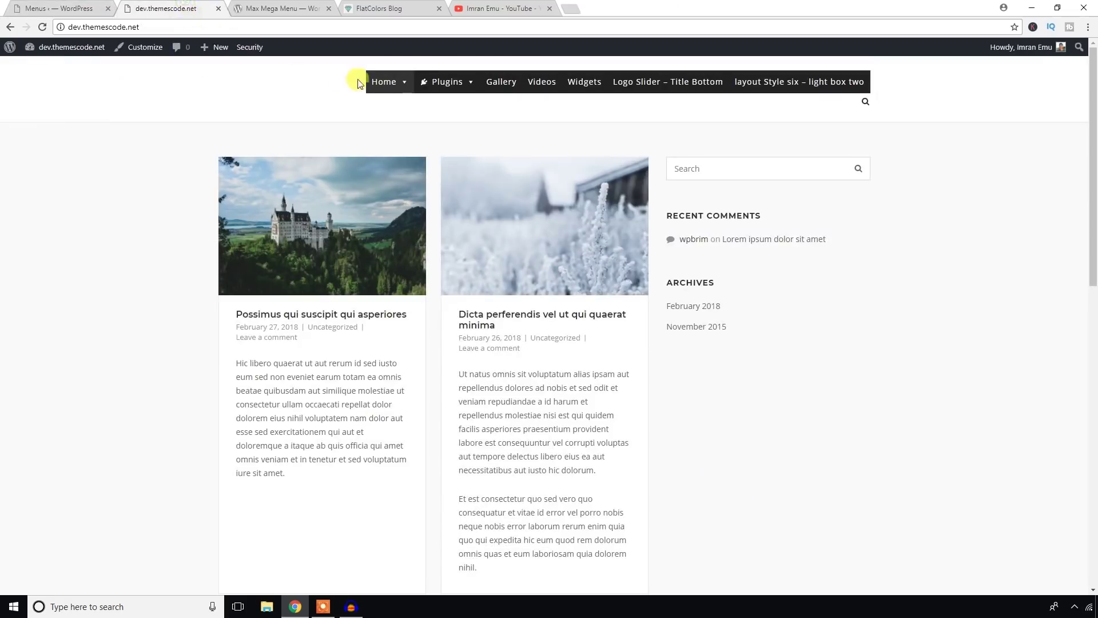
mouse_move(384, 82)
Set the Home item's mega menu panel to 4 columns and view the Home dropdown on the front page.
key("ctrl+shift+Tab")
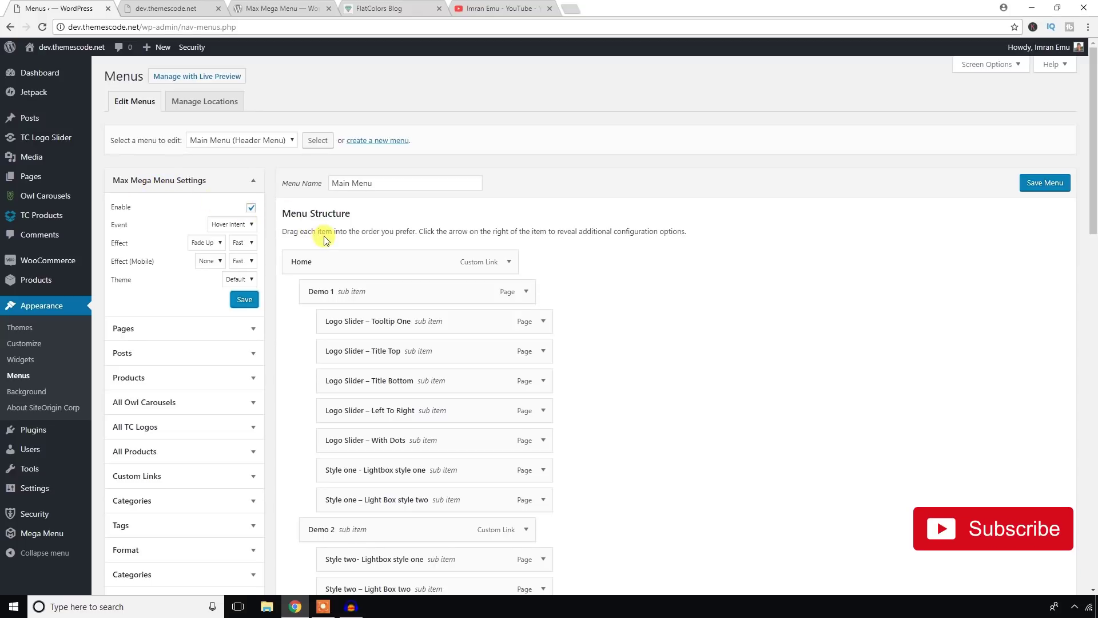
mouse_move(366, 260)
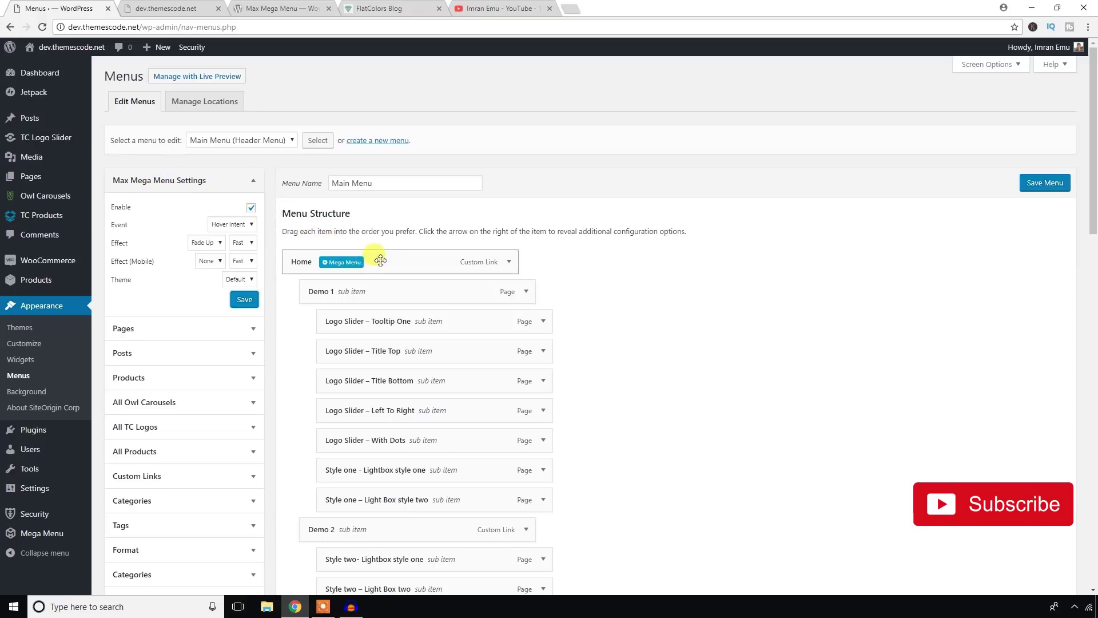
left_click(341, 266)
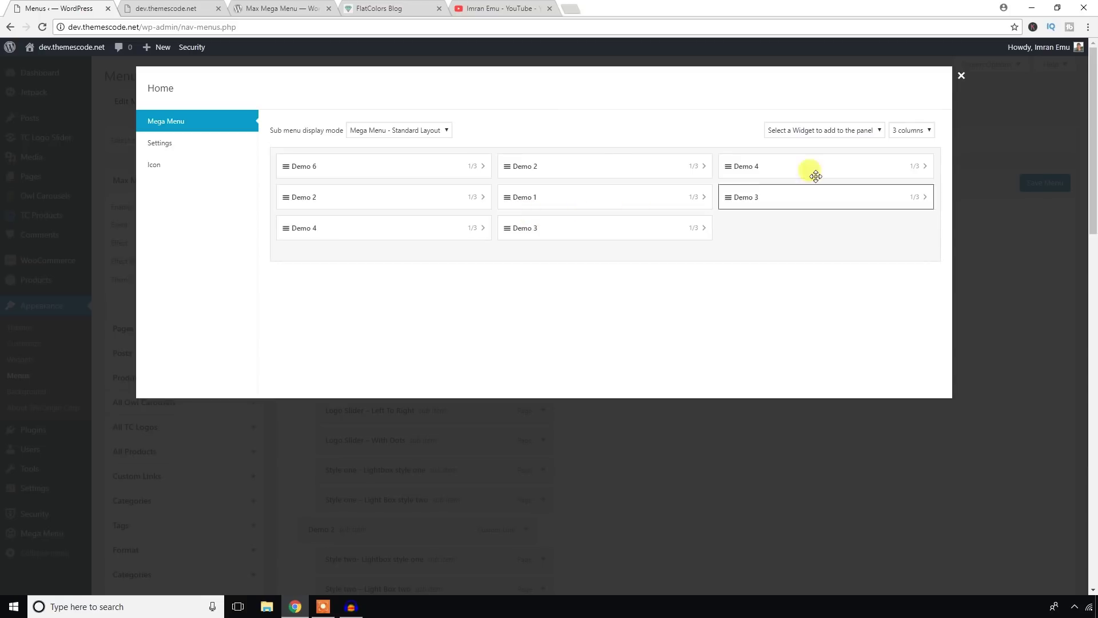
left_click(914, 133)
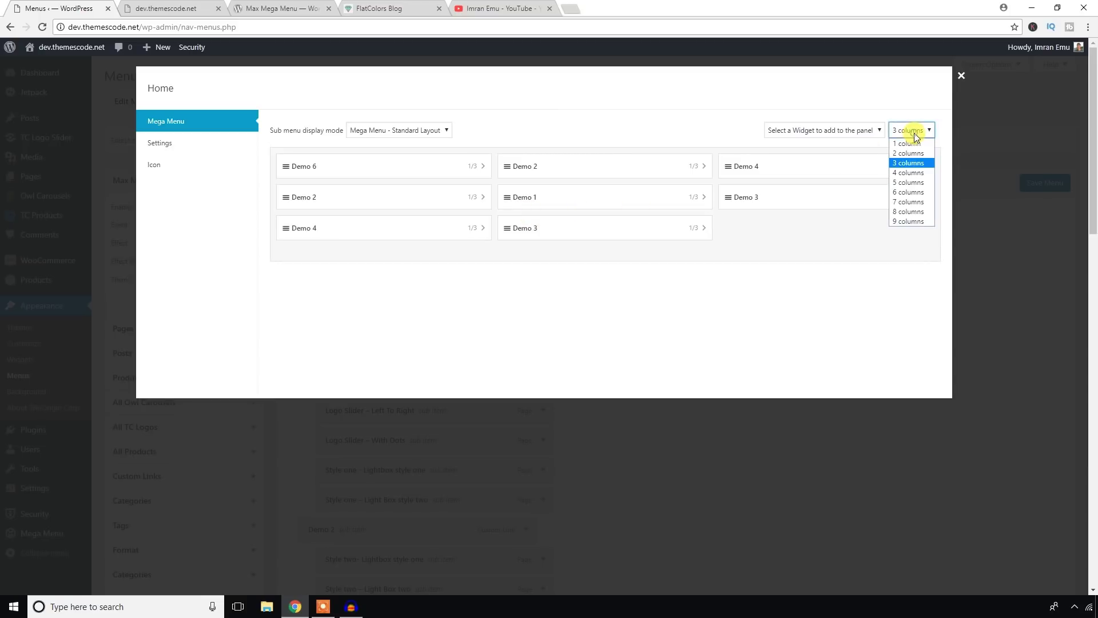
left_click(907, 172)
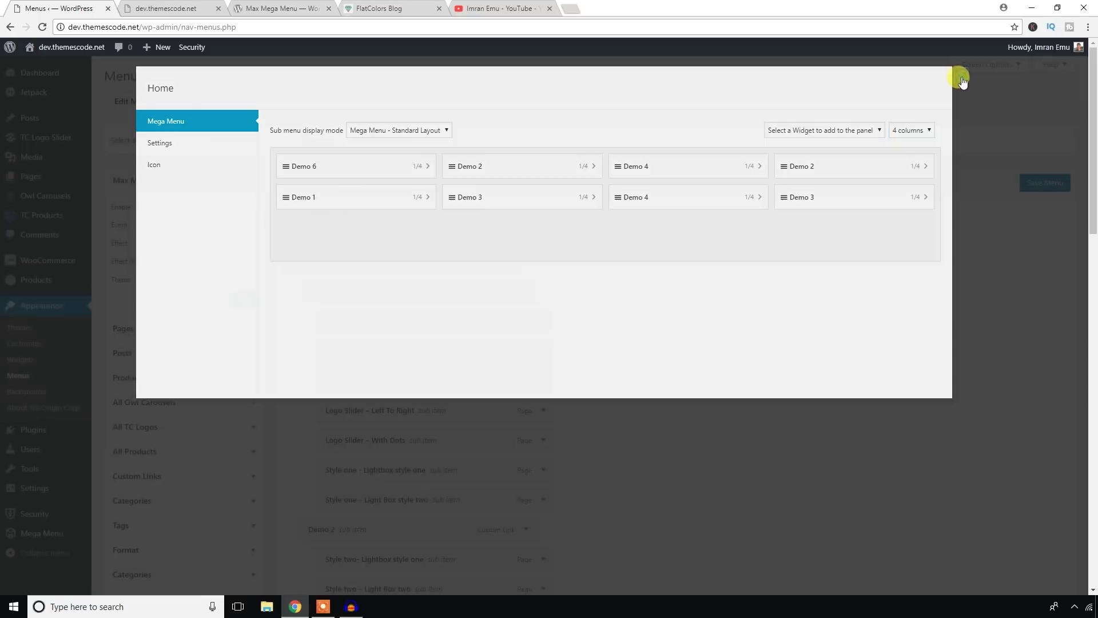
left_click(963, 78)
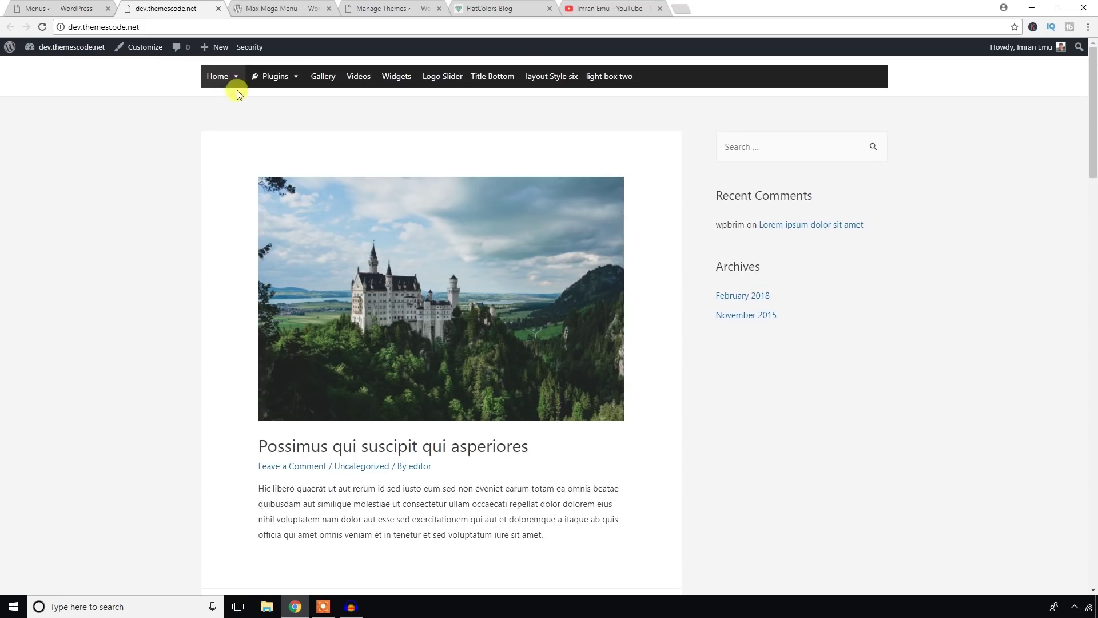
mouse_move(235, 80)
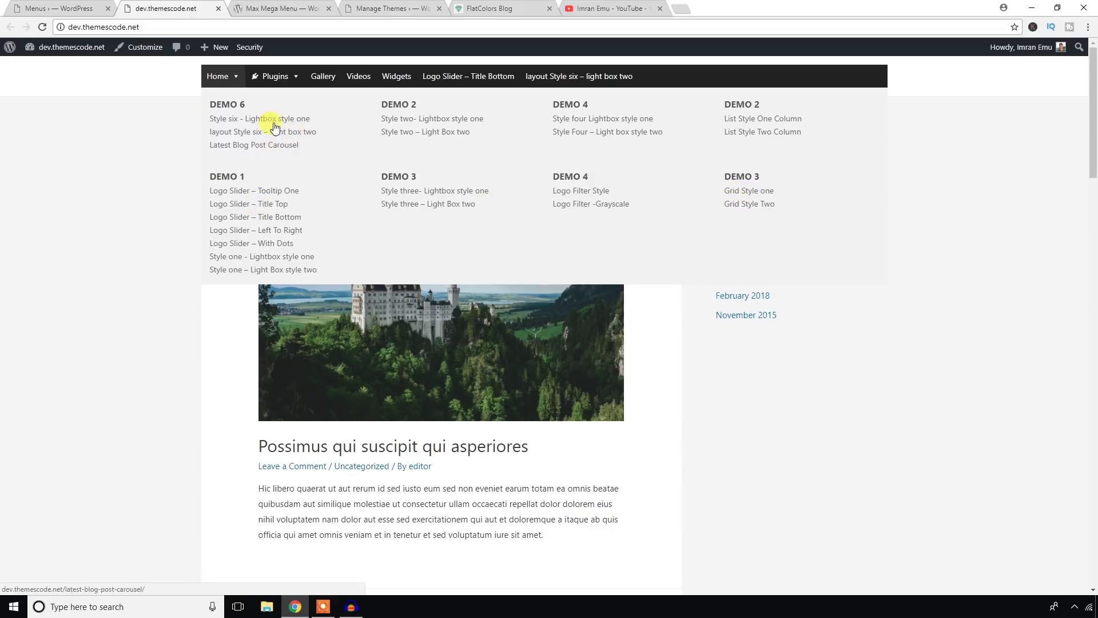
left_click(58, 8)
Add an Image widget to the Home item's mega menu panel and move it to the first position, before Demo 6.
mouse_move(330, 266)
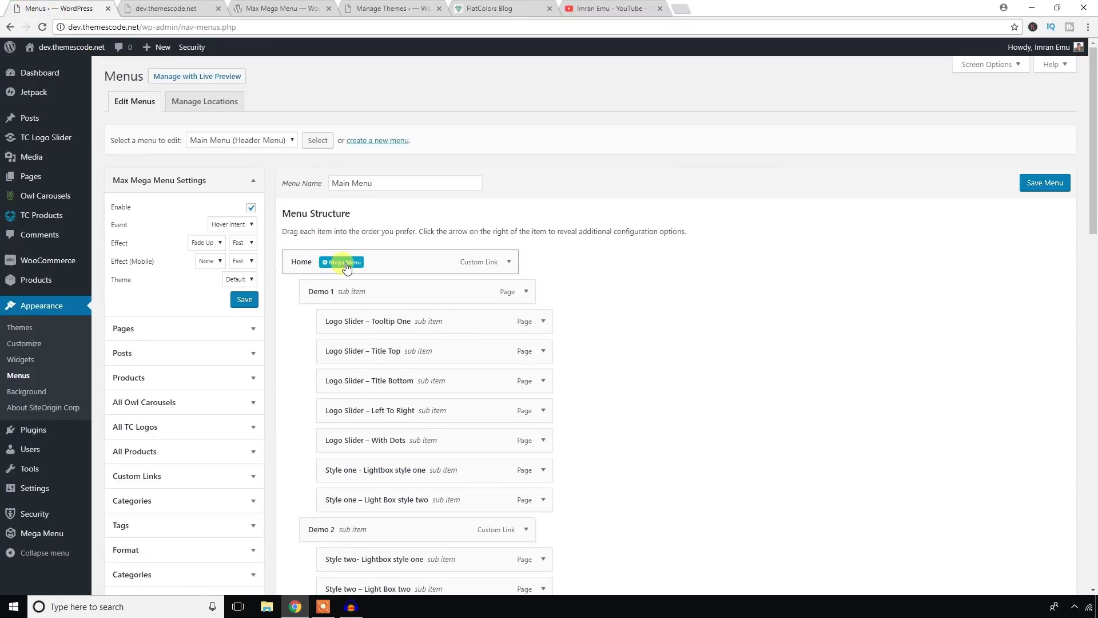
left_click(346, 264)
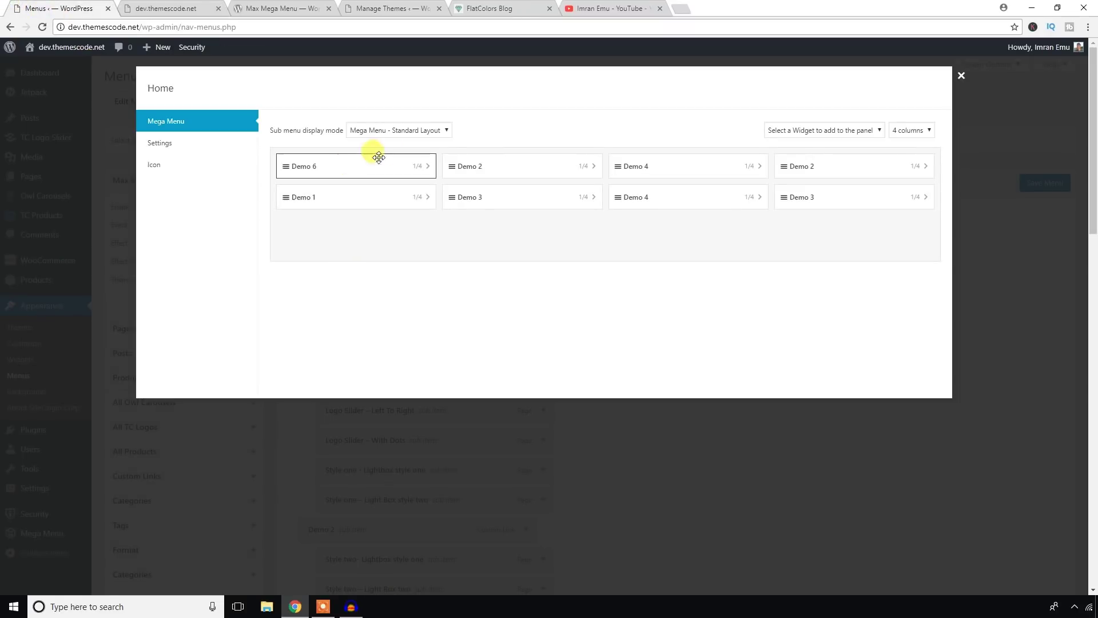
left_click(835, 136)
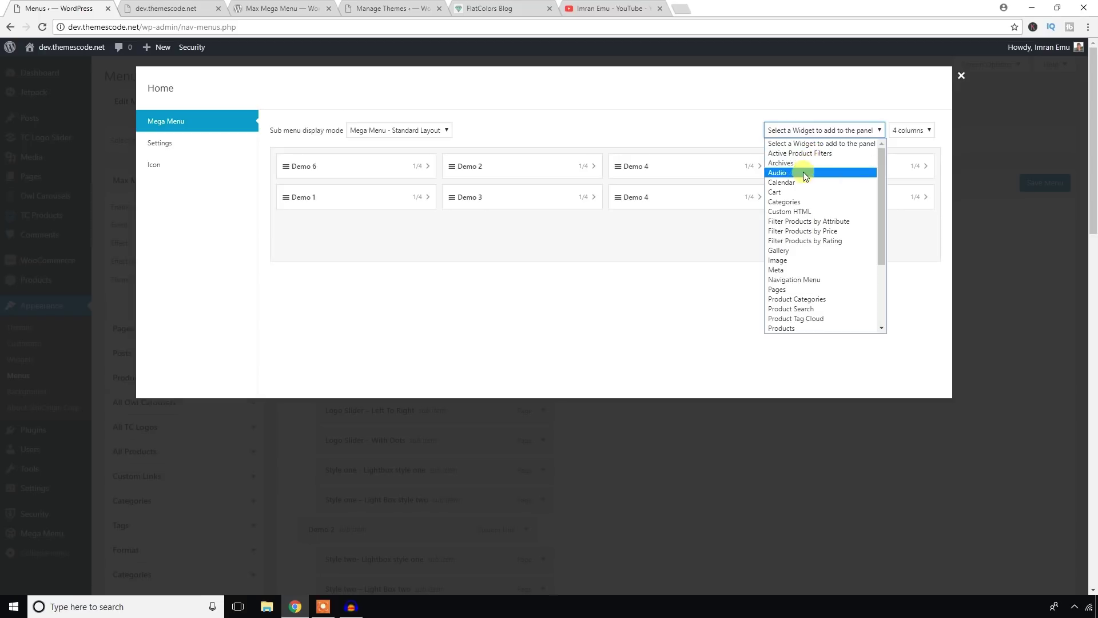
left_click(787, 258)
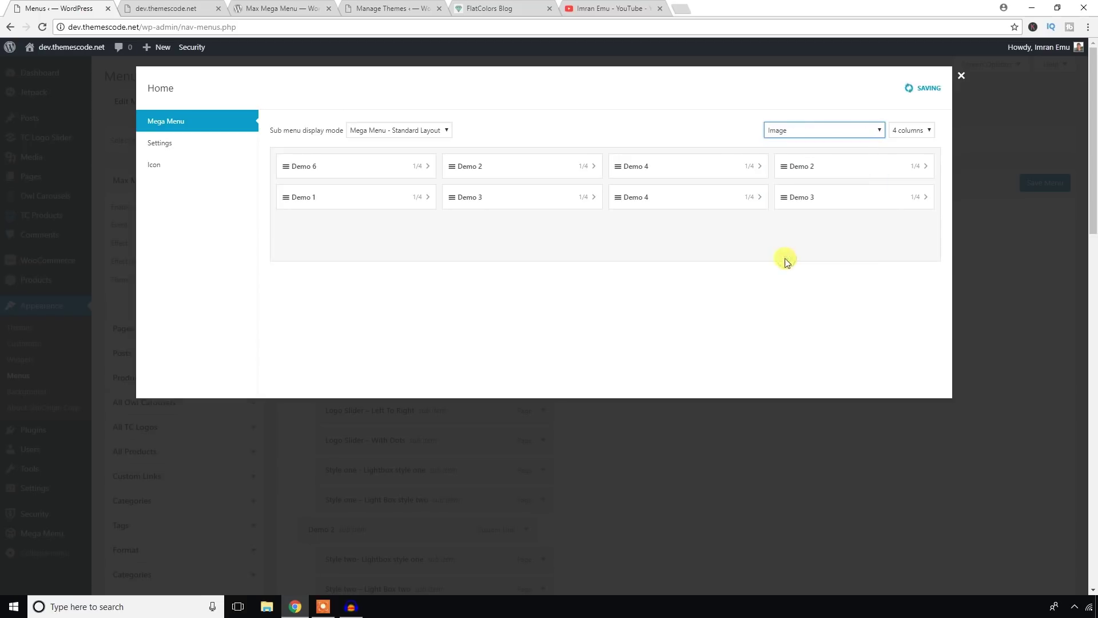
left_click_drag(504, 229, 478, 163)
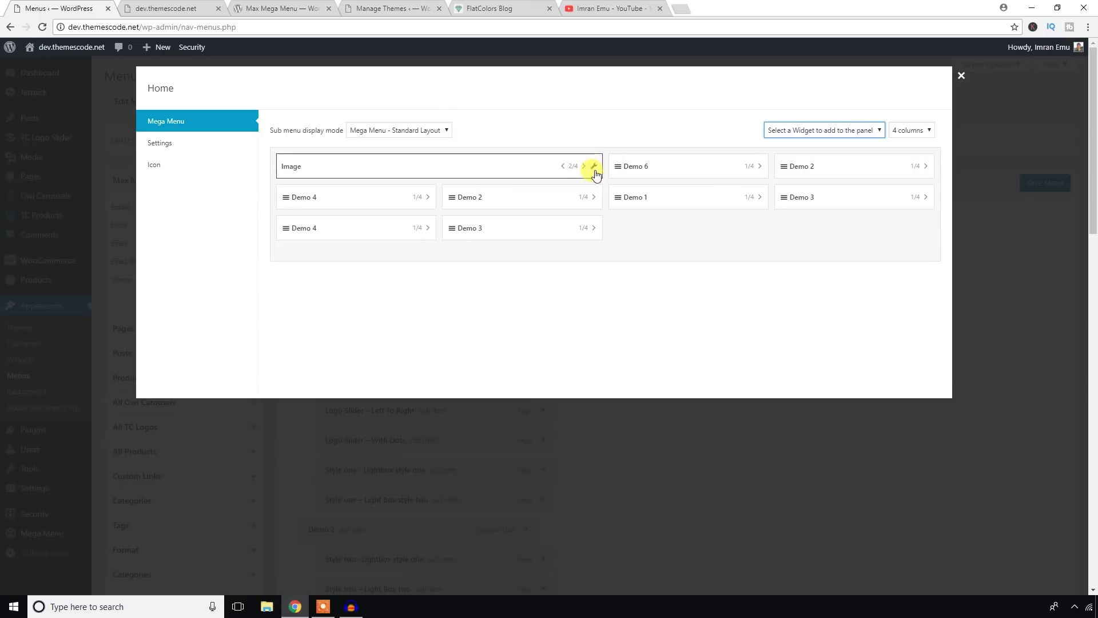
Add beanie-with-logo-1.jpg from the media library to the Image widget, save it and return to the site's front page.
left_click(595, 167)
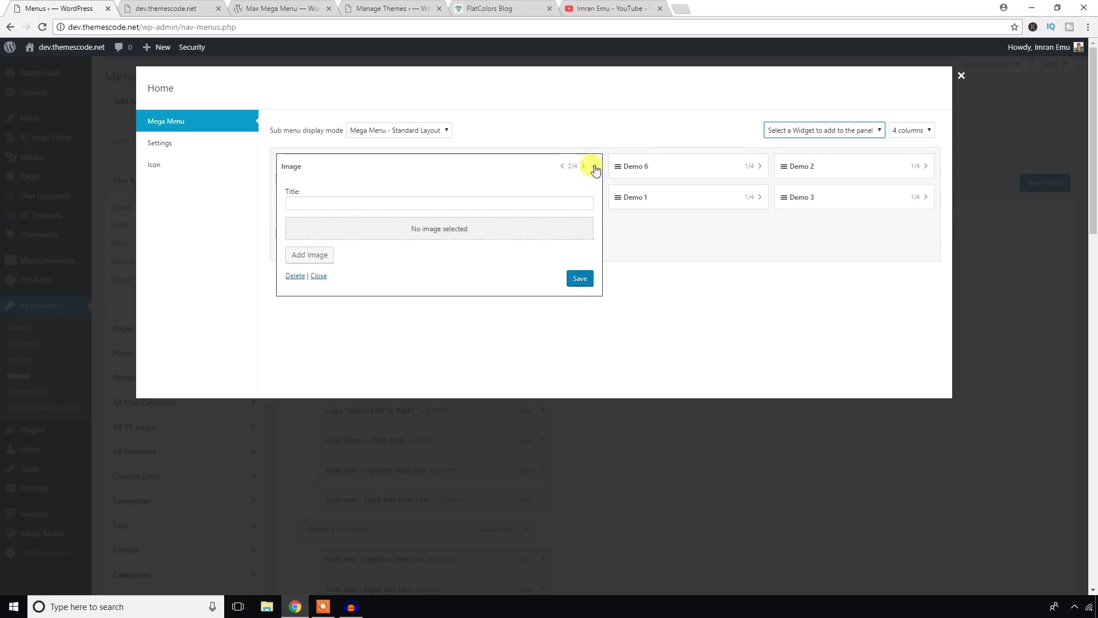
left_click(312, 258)
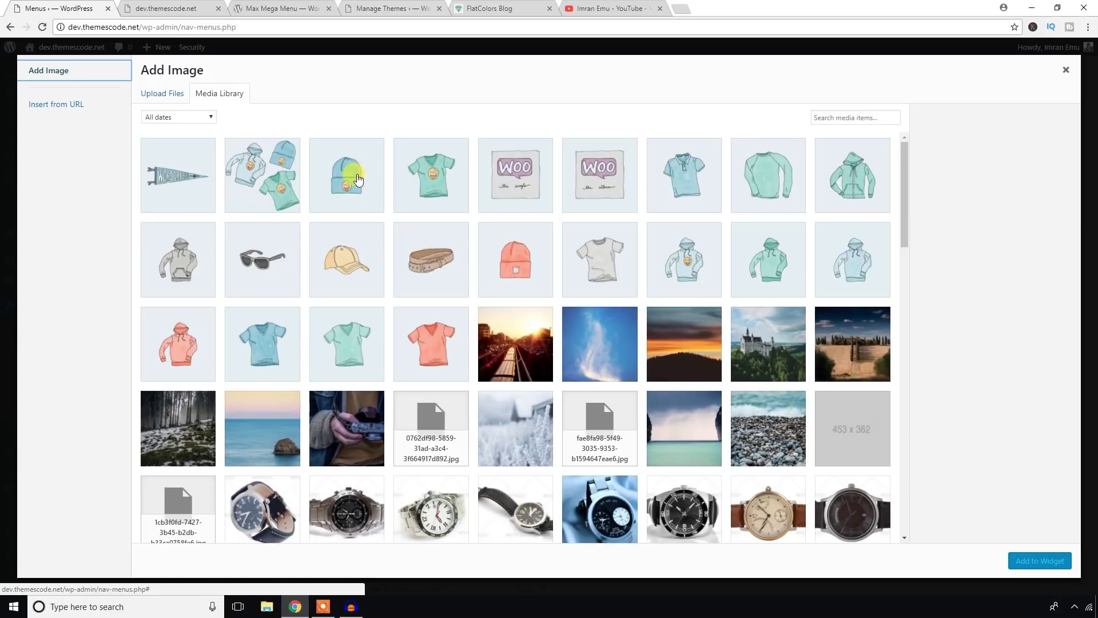
left_click(350, 177)
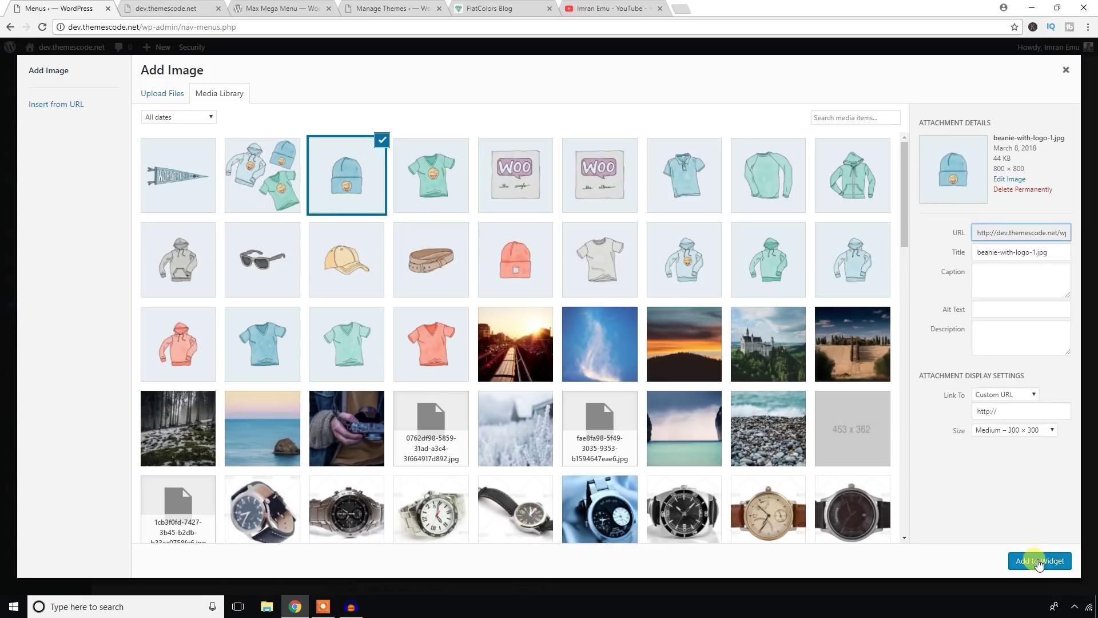
left_click(1036, 561)
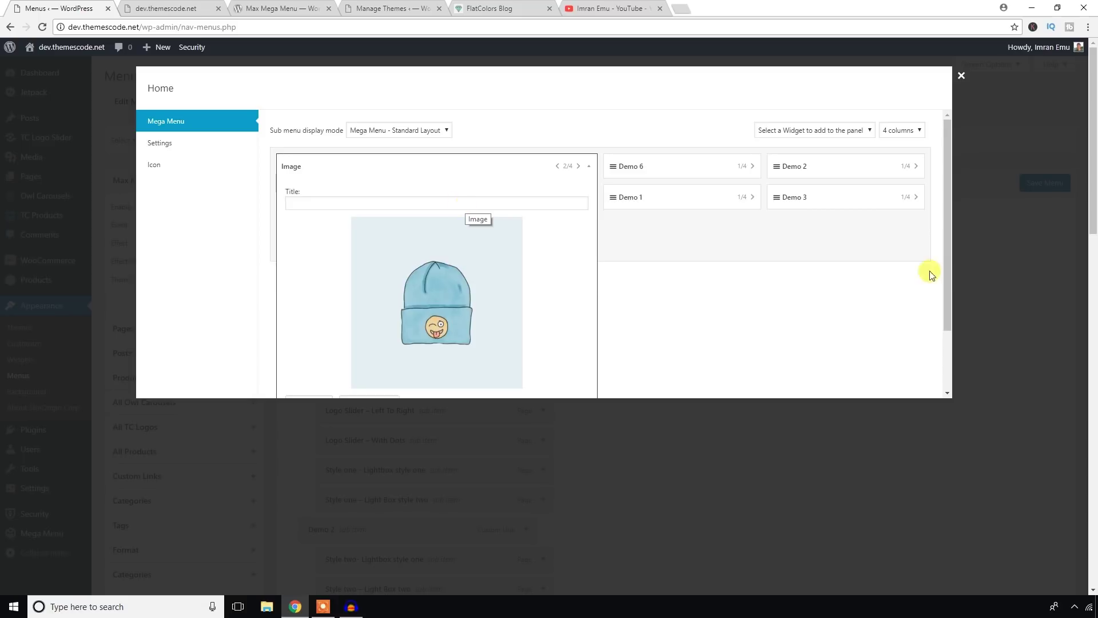
scroll(481, 251, "down", 2)
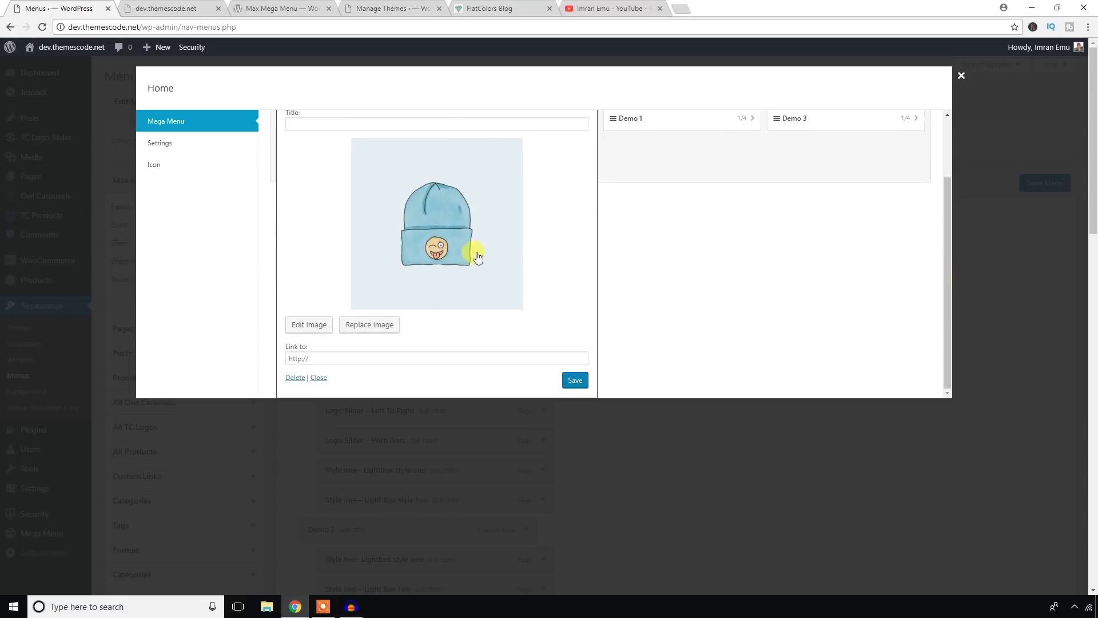
left_click(575, 381)
left_click(963, 80)
left_click(175, 8)
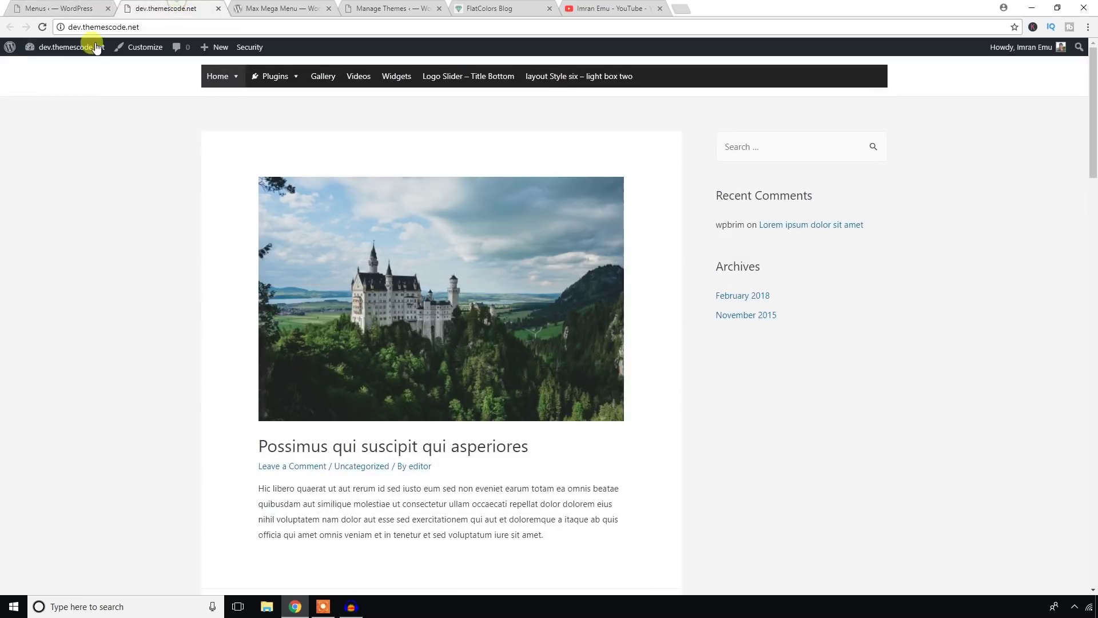
Reload the front page and review the Home item's mega menu settings alongside its dropdown on the site.
left_click(41, 27)
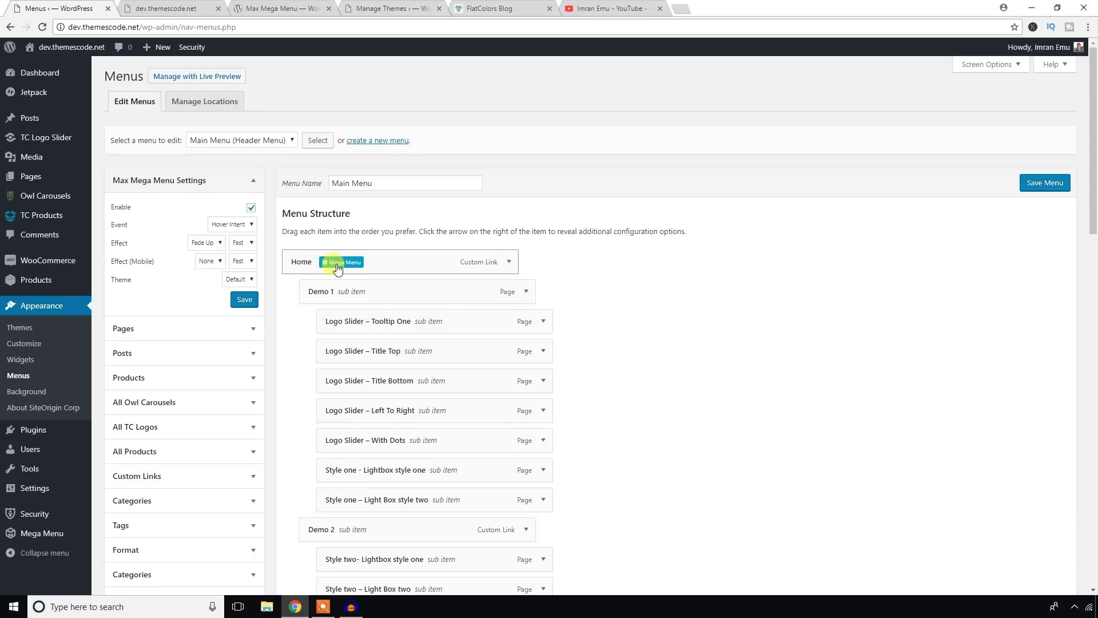
left_click(337, 264)
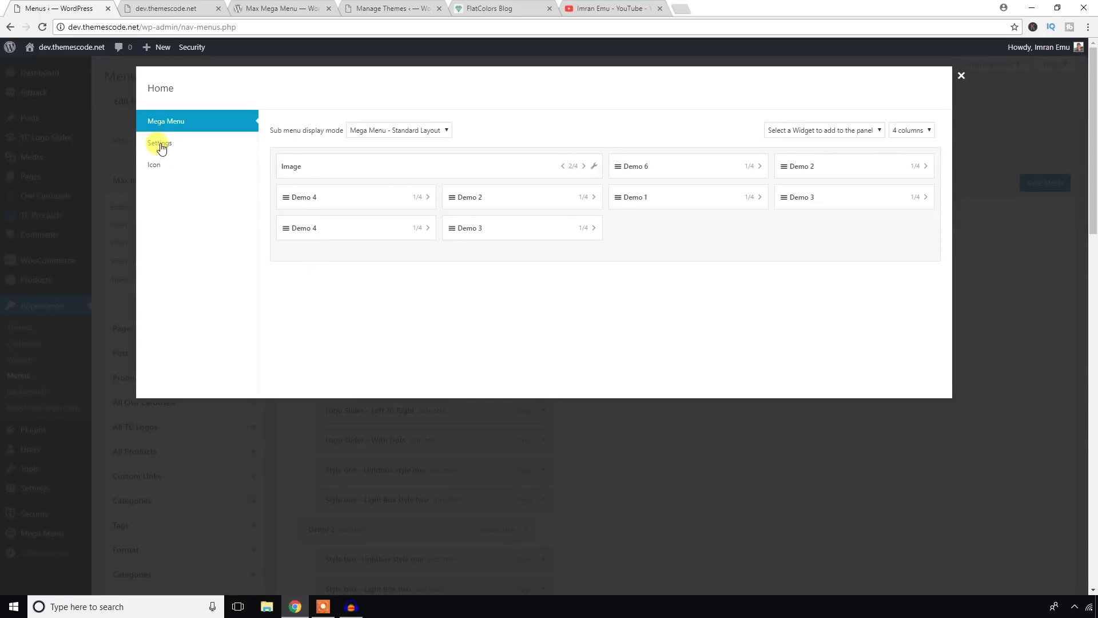
left_click(151, 147)
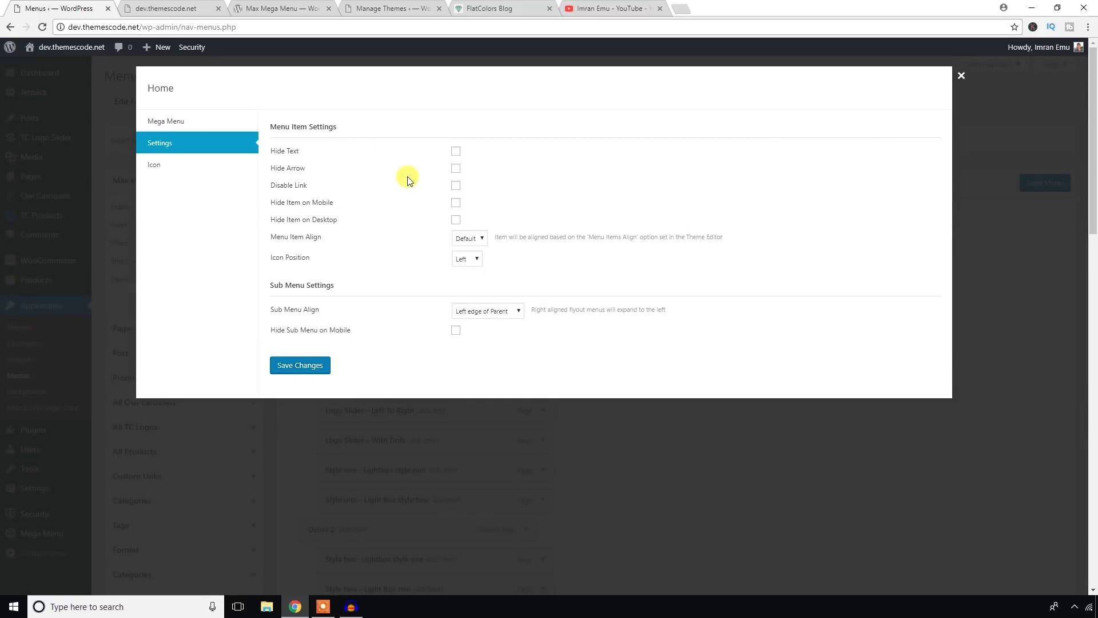
left_click(197, 10)
left_click(89, 6)
left_click(155, 8)
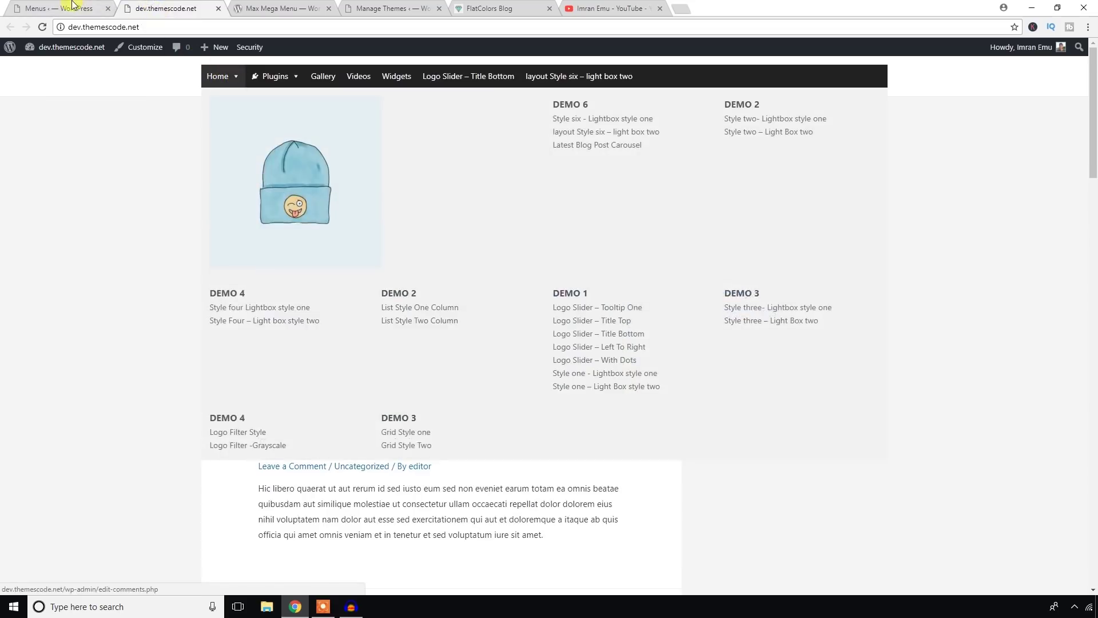
left_click(58, 8)
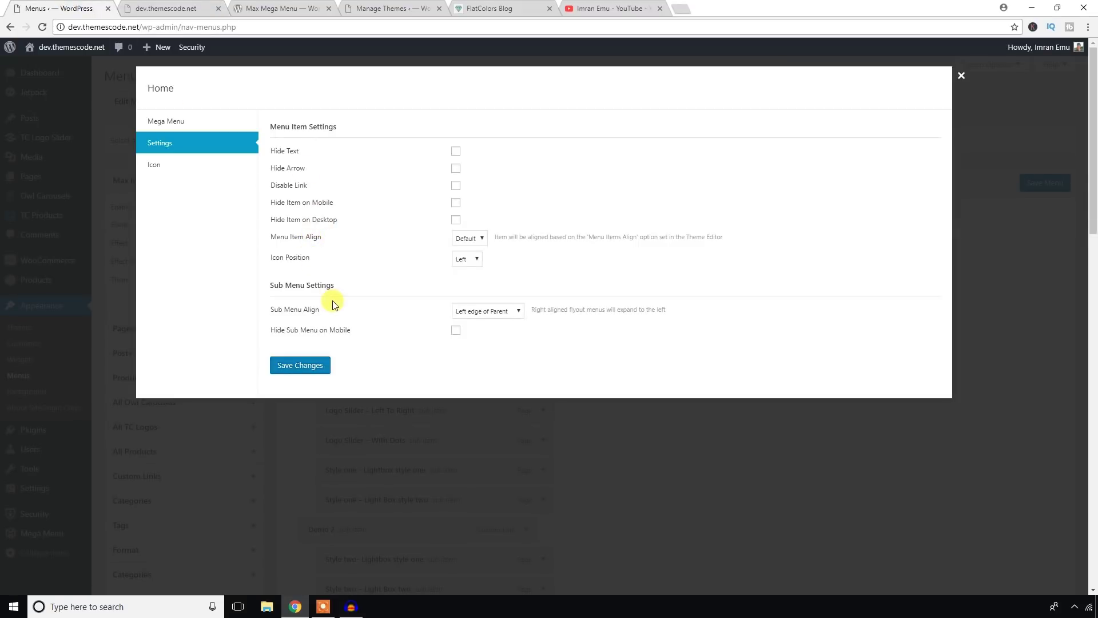
Give the Home menu item the house icon from Dashicons and check it on the reloaded front page.
left_click(154, 166)
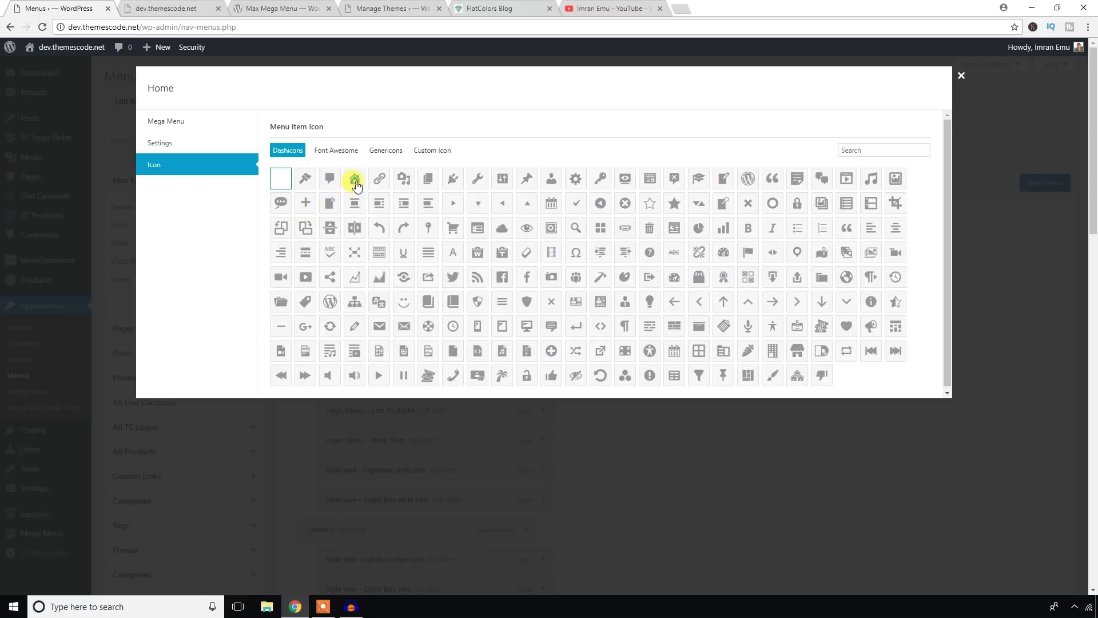
left_click(354, 180)
left_click(960, 79)
left_click(182, 8)
left_click(42, 26)
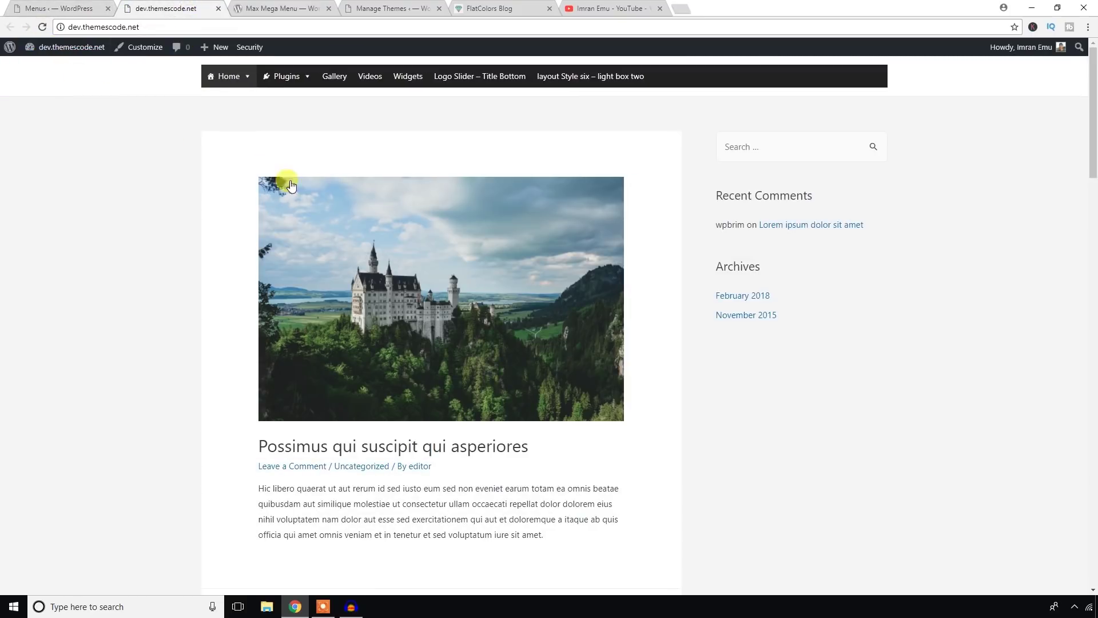
mouse_move(209, 87)
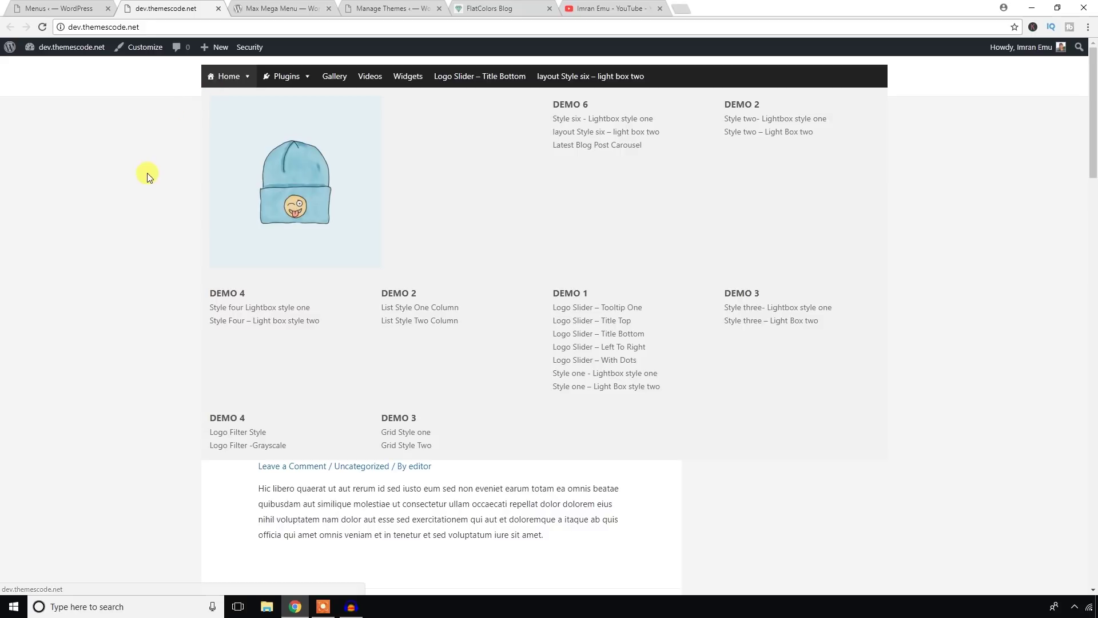
Set the Plugins menu item's sub menu display mode to Mega Menu - Standard Layout.
mouse_move(297, 84)
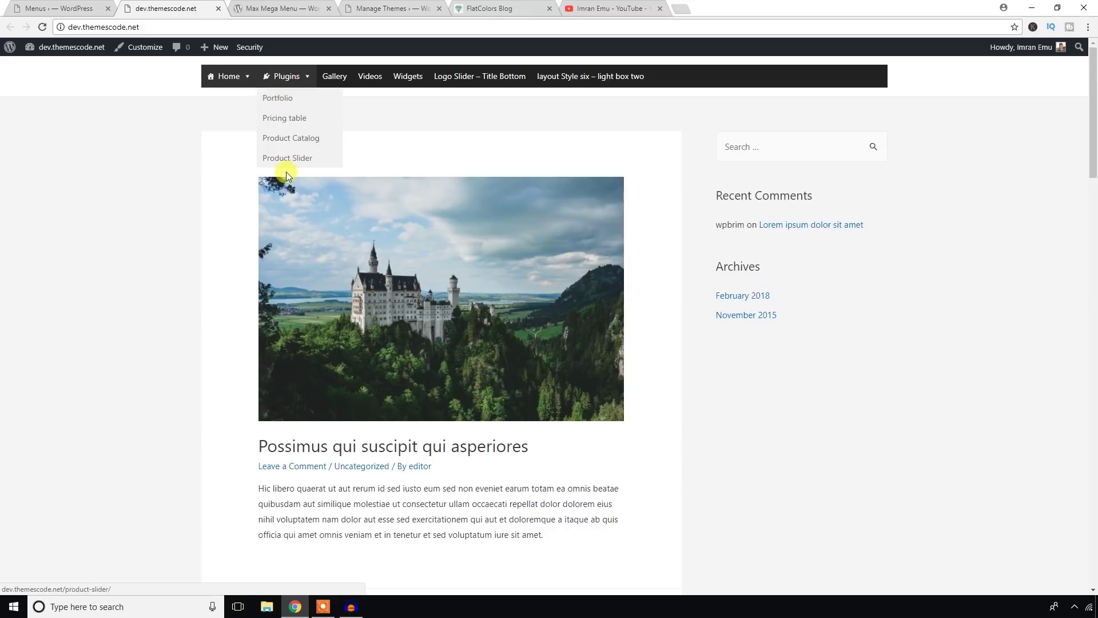
left_click(60, 8)
mouse_move(447, 326)
scroll(447, 326, "down", 15)
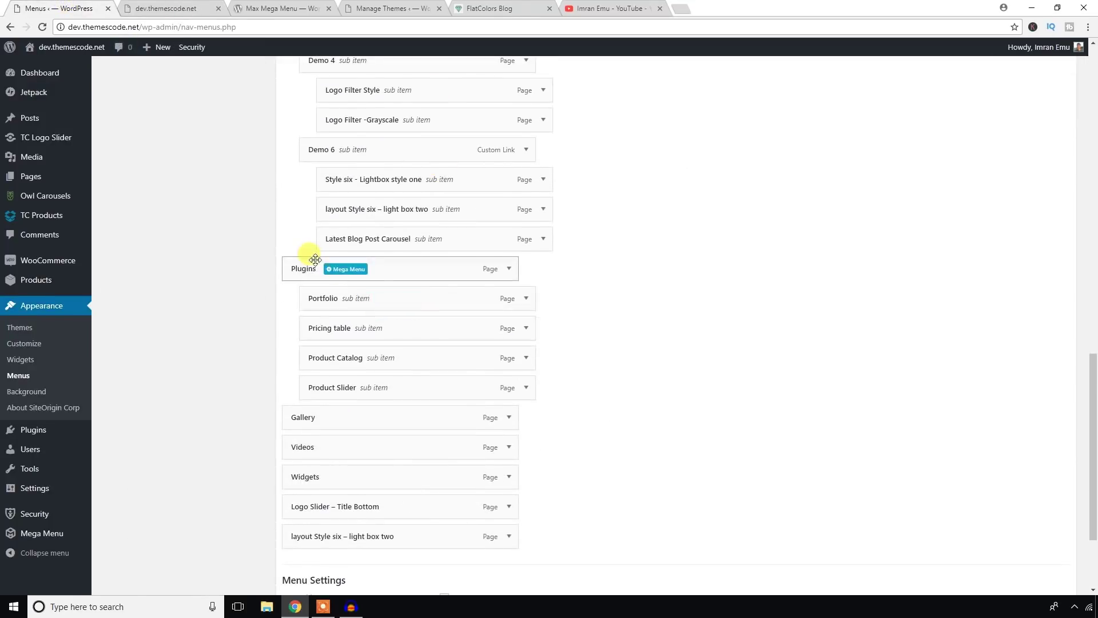
mouse_move(424, 270)
left_click(347, 270)
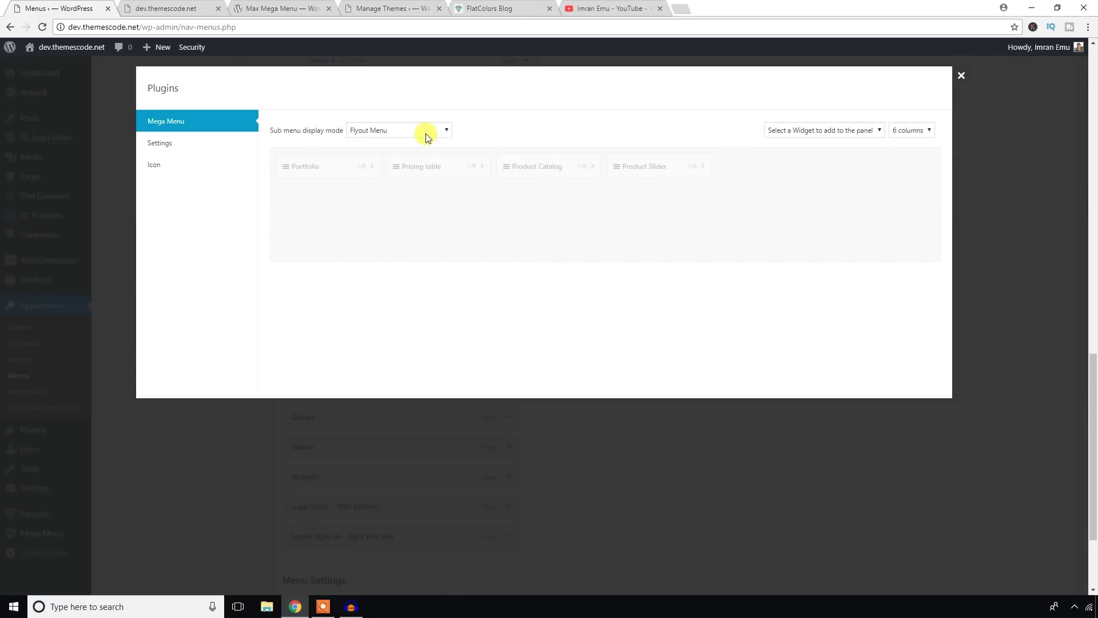
left_click(437, 132)
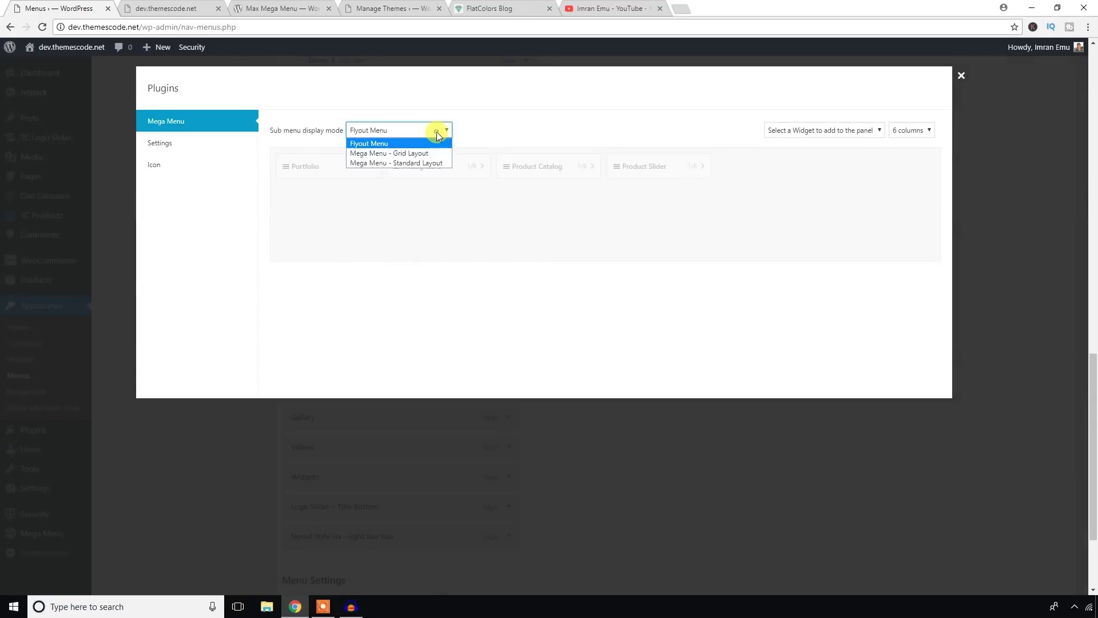
left_click(418, 163)
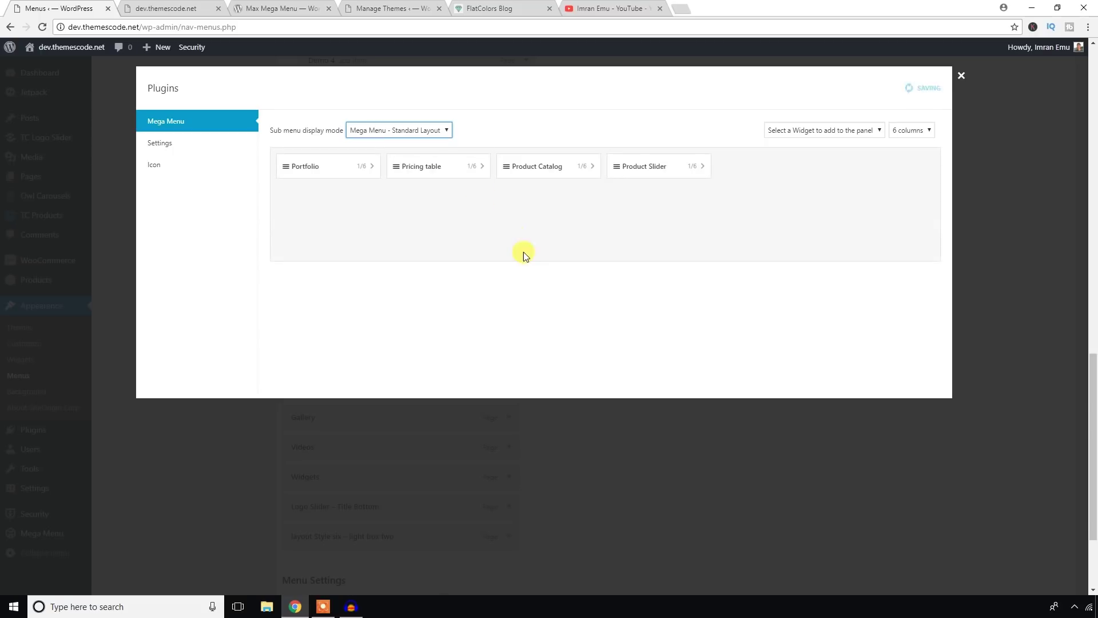
Set the Plugins mega menu panel to 3 columns and view the Plugins dropdown on the reloaded front page.
left_click(919, 131)
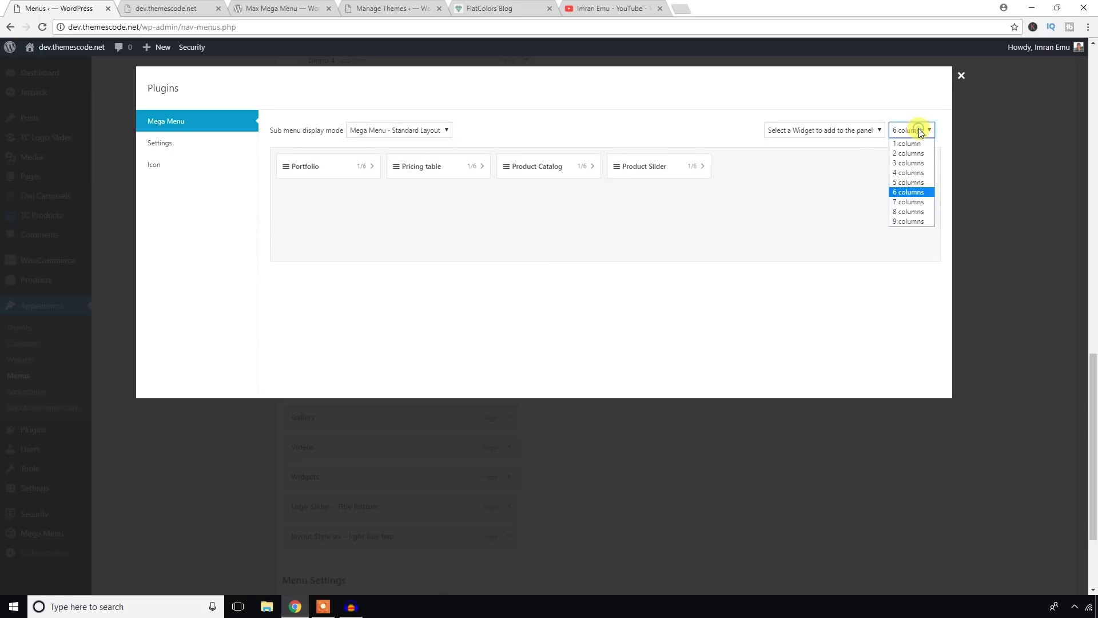
left_click(909, 162)
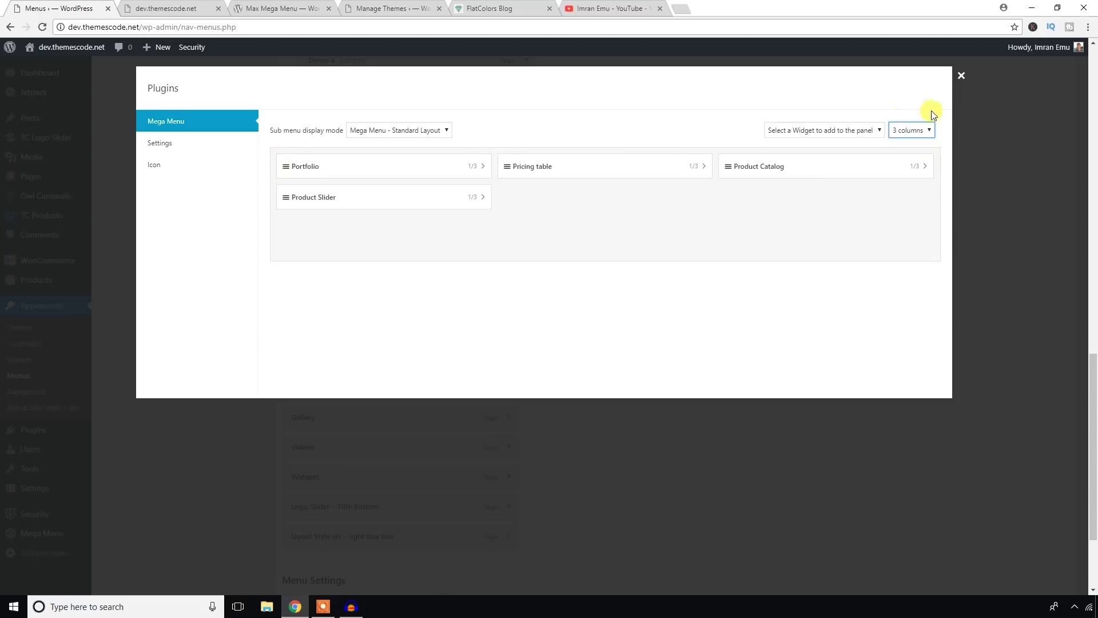
left_click(961, 84)
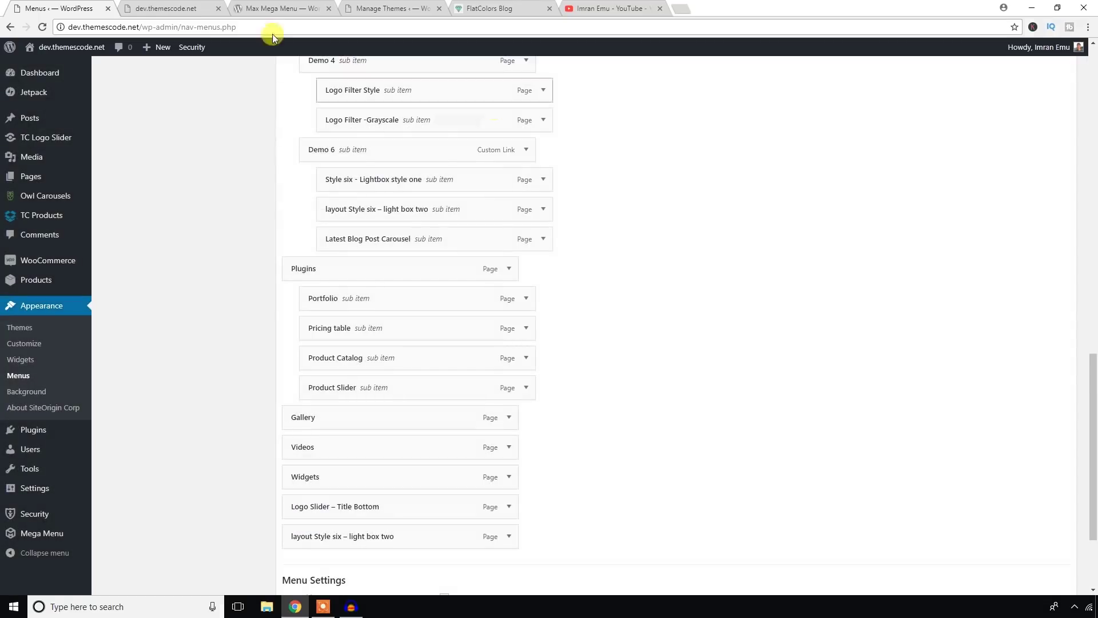
left_click(170, 8)
left_click(41, 28)
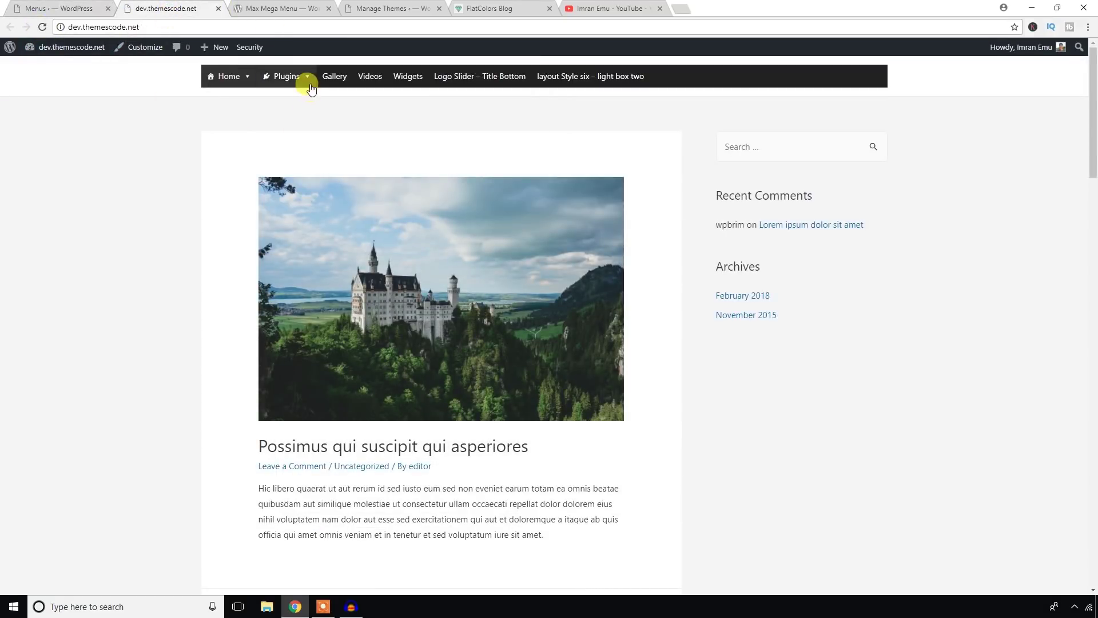
mouse_move(298, 77)
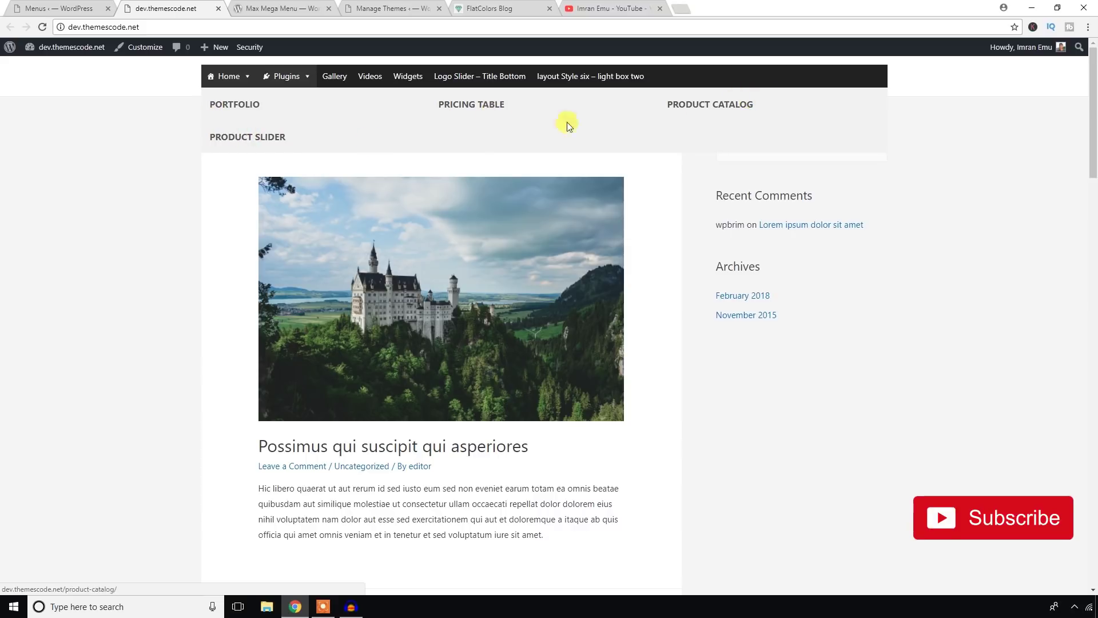
Look through the Portfolio sub item's settings and icon choices, and recheck the Plugins dropdown on the reloaded front page.
left_click(49, 5)
mouse_move(323, 297)
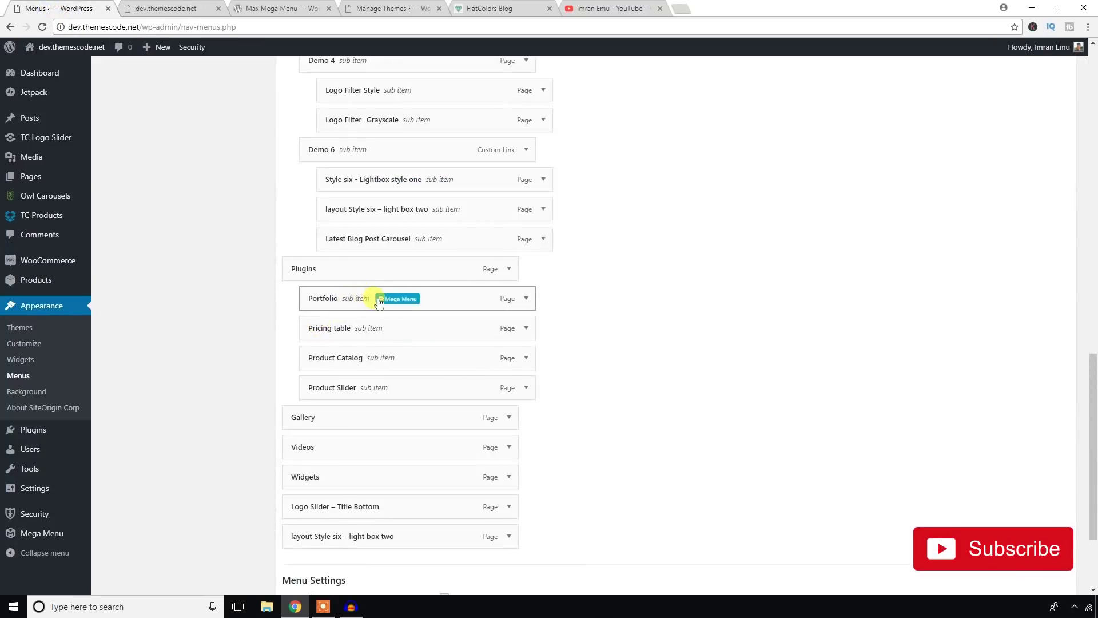
left_click(392, 299)
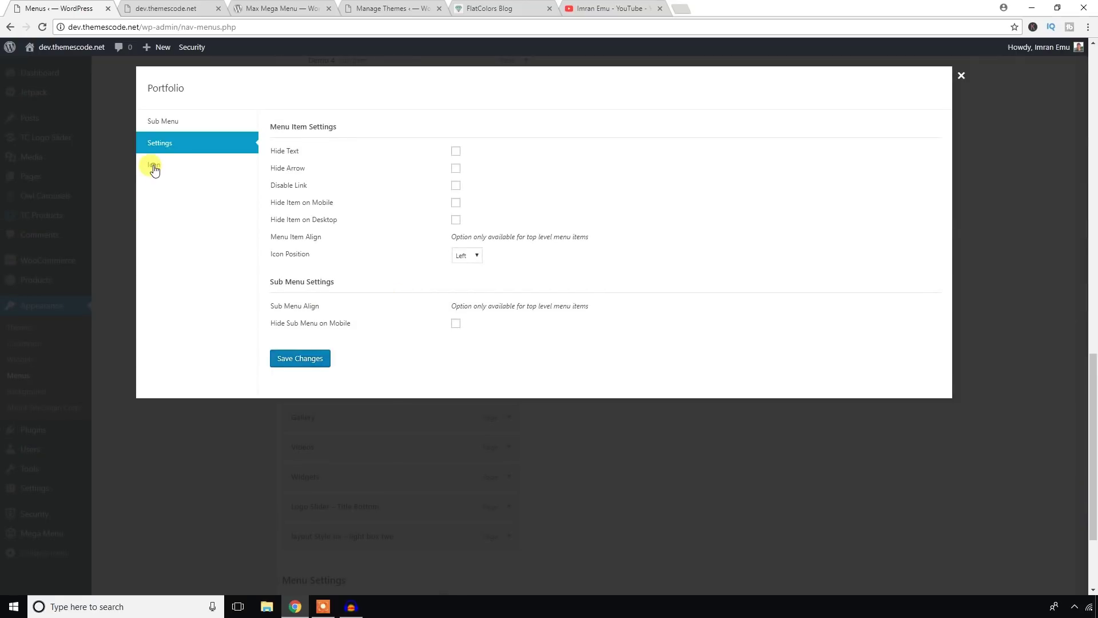
left_click(159, 166)
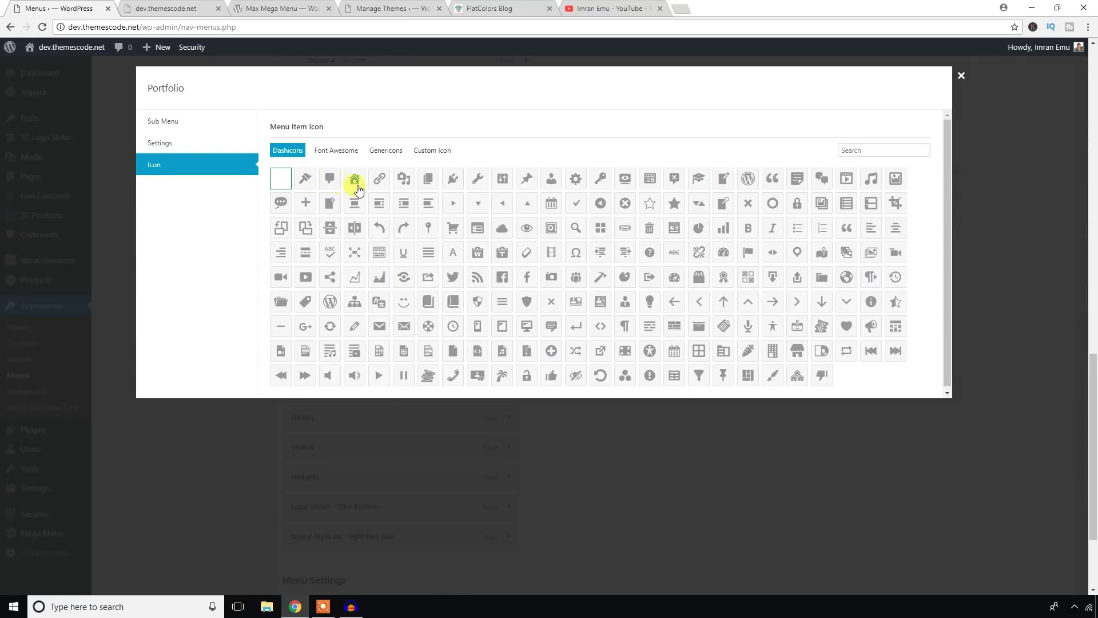
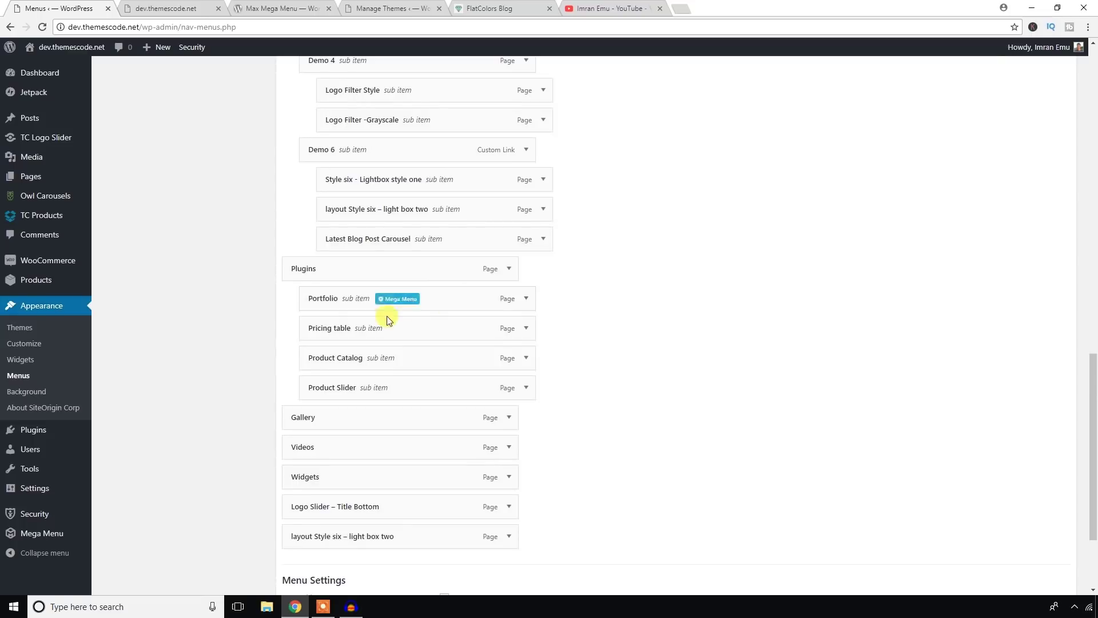
left_click(144, 9)
left_click(43, 27)
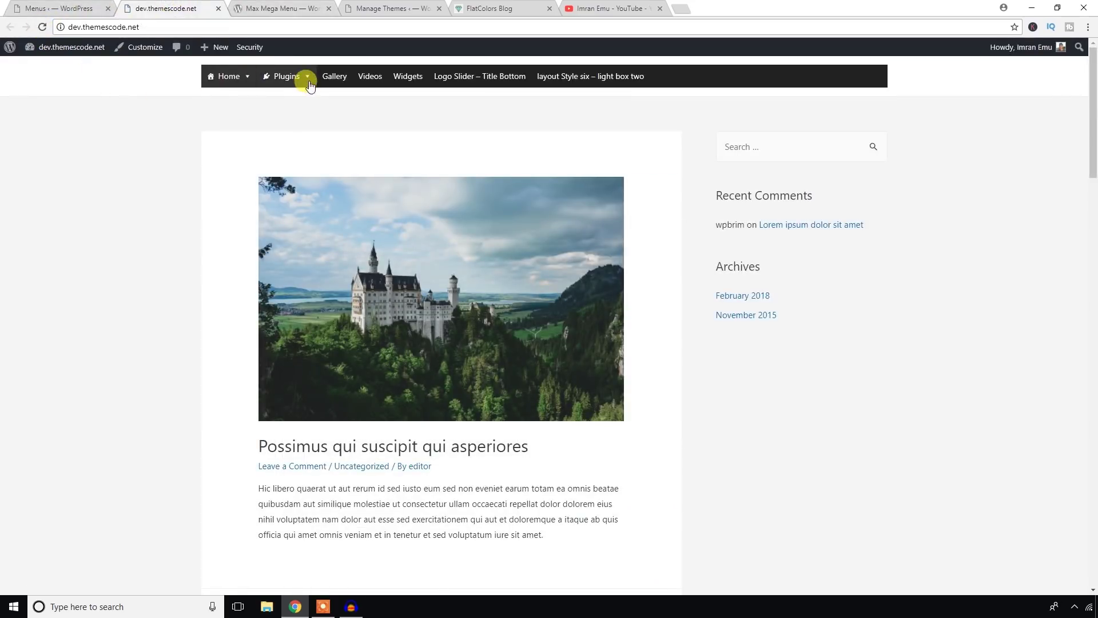
mouse_move(301, 80)
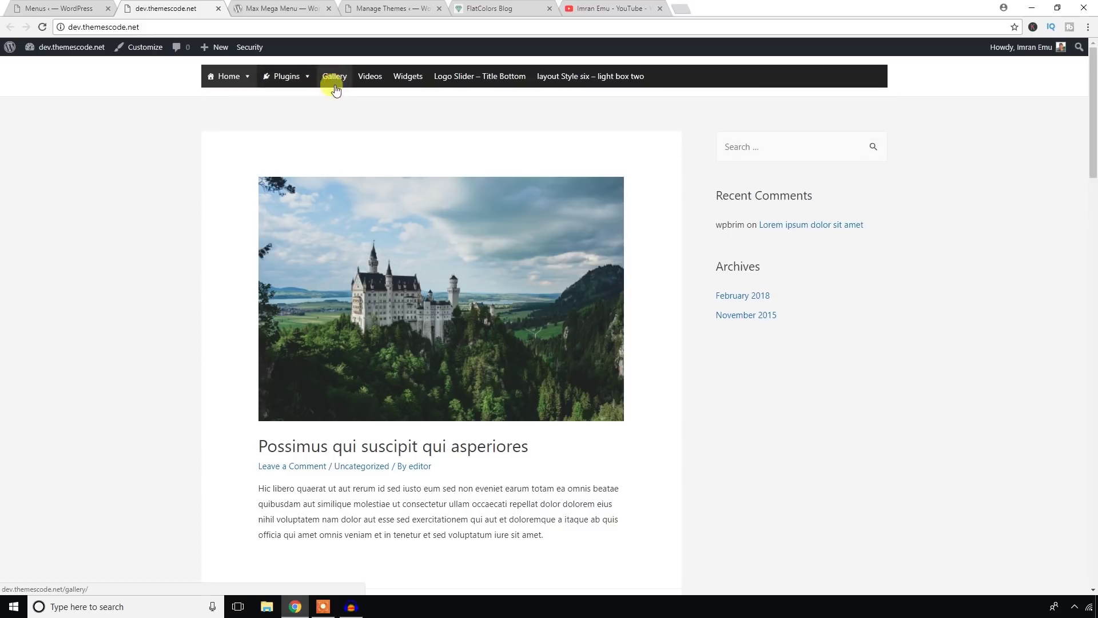
Give the Gallery menu item a Mega Menu - Standard Layout panel with a Gallery widget and open the widget's options.
key("ctrl+shift+Tab")
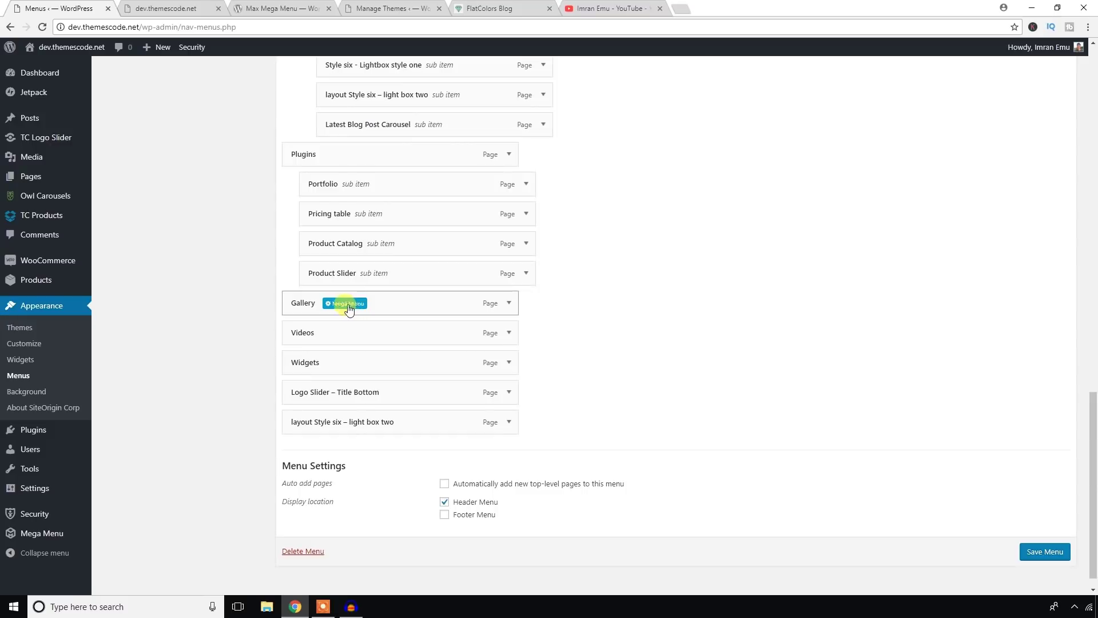
left_click(347, 304)
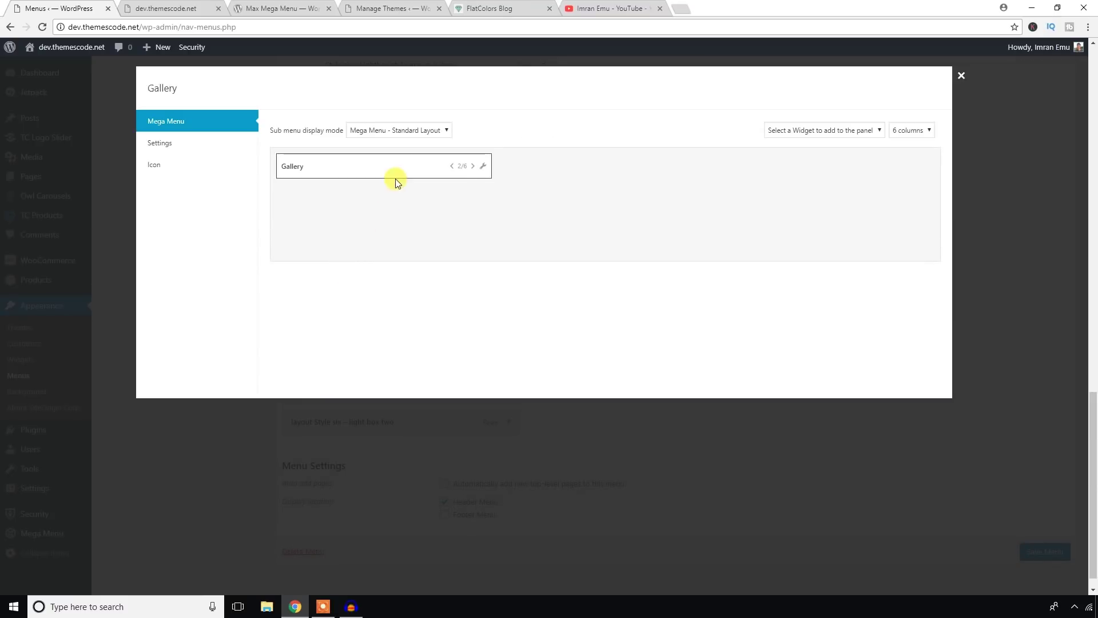
left_click(481, 169)
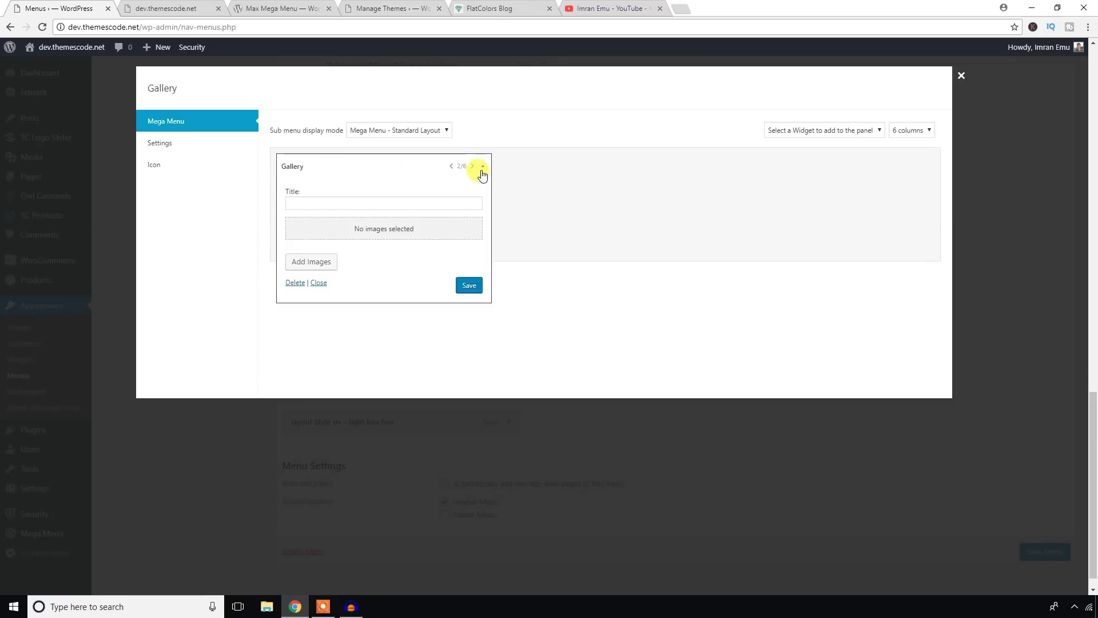
Create a new gallery for the widget from the second to ninth media library images plus beanie-2.jpg.
left_click(316, 264)
left_click(255, 195)
left_click(350, 178)
left_click(441, 189)
left_click(515, 182)
left_click(589, 189)
left_click(680, 191)
left_click(753, 189)
left_click(838, 192)
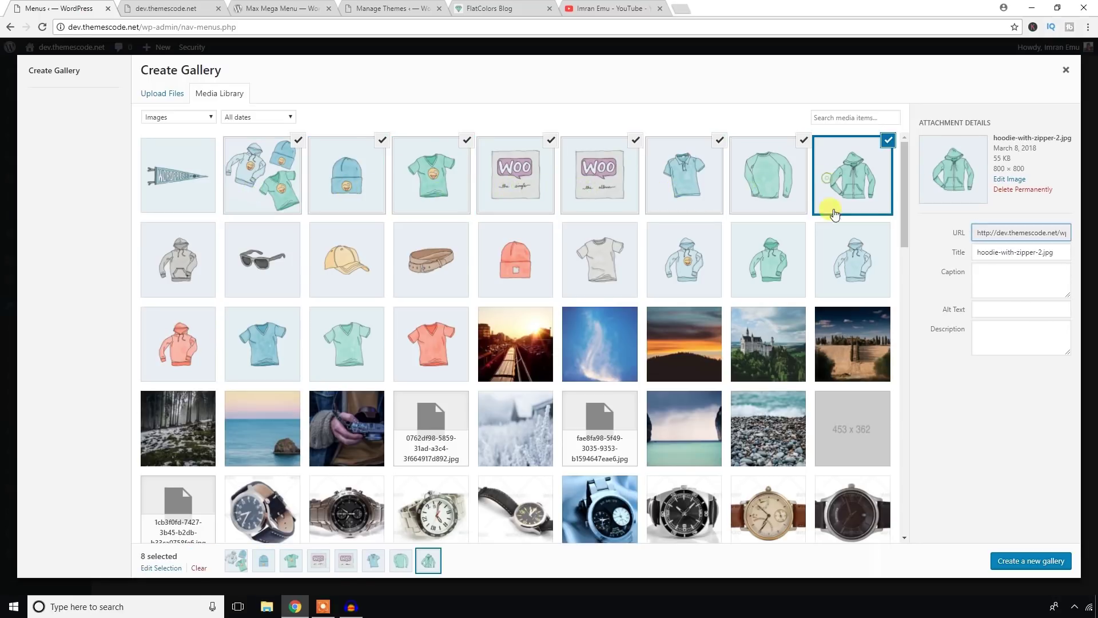
left_click(516, 264)
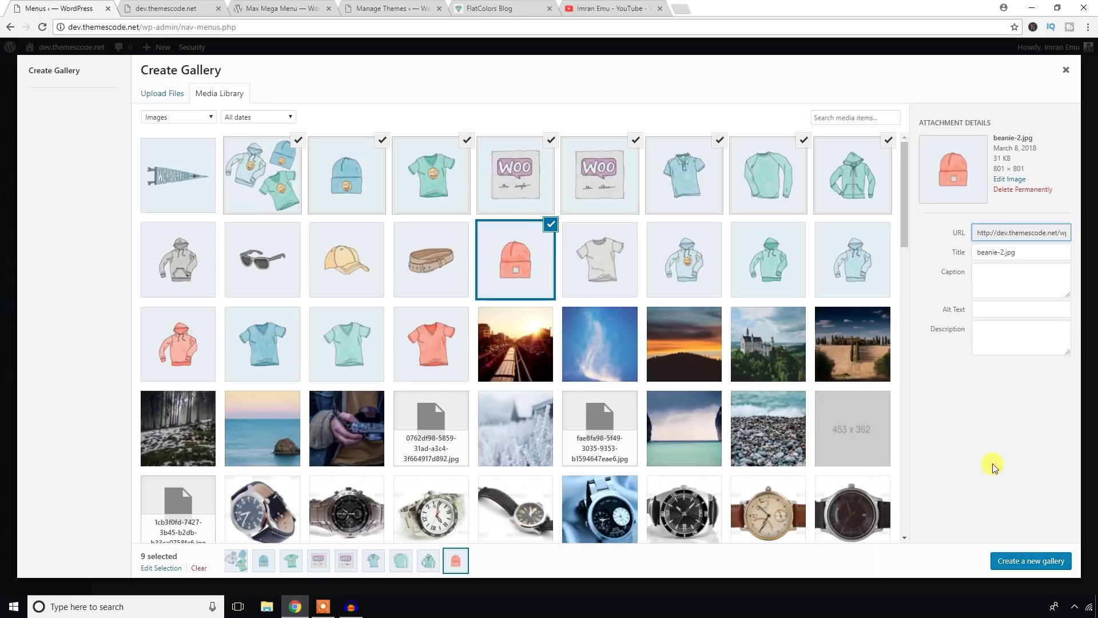
left_click(1028, 559)
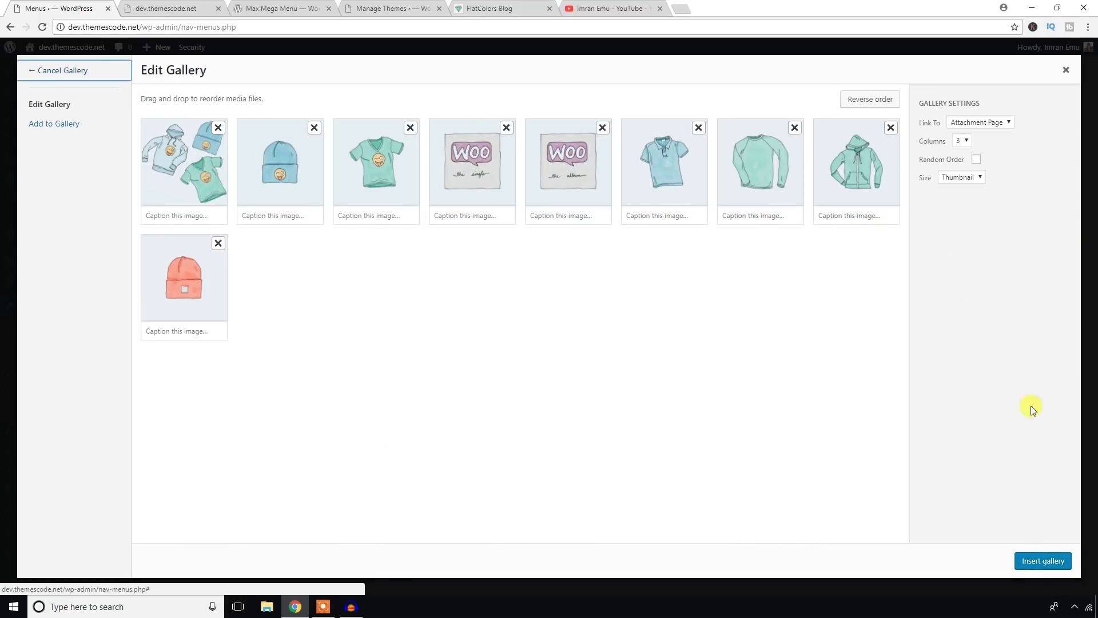
Insert the gallery into the Gallery widget, save it and view the Gallery dropdown on the reloaded front page.
left_click(1044, 561)
left_click(464, 381)
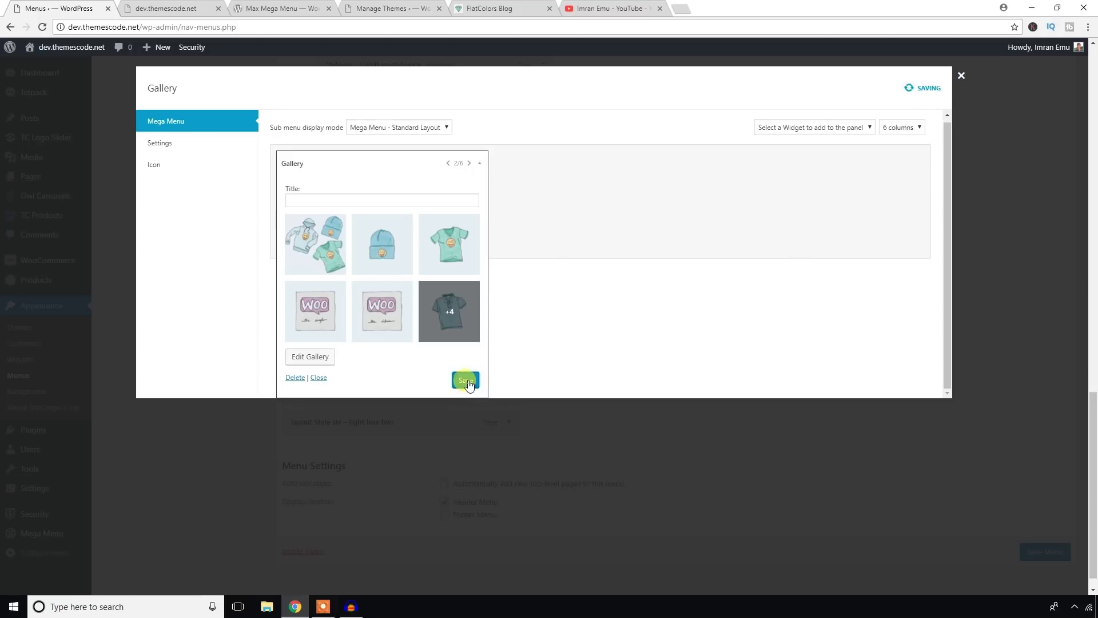
left_click(962, 76)
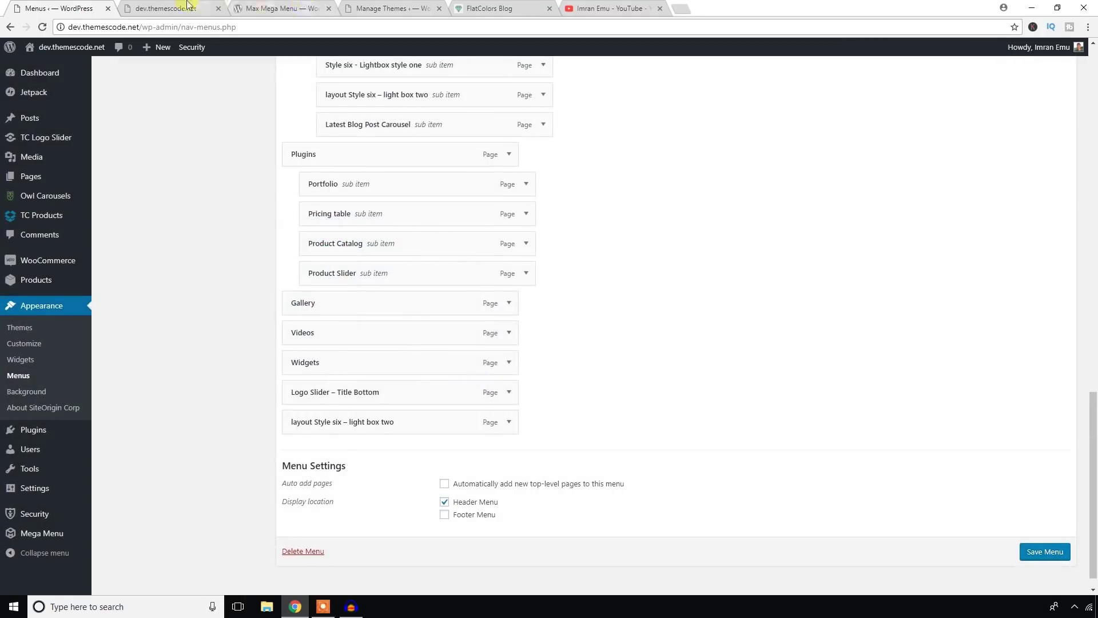
left_click(171, 8)
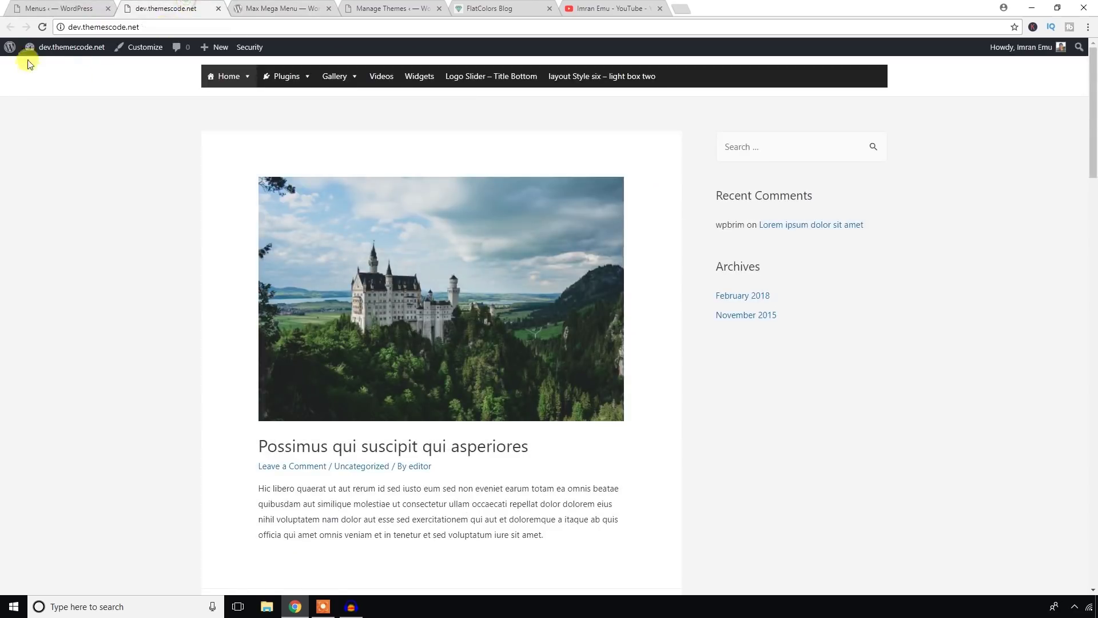
left_click(42, 27)
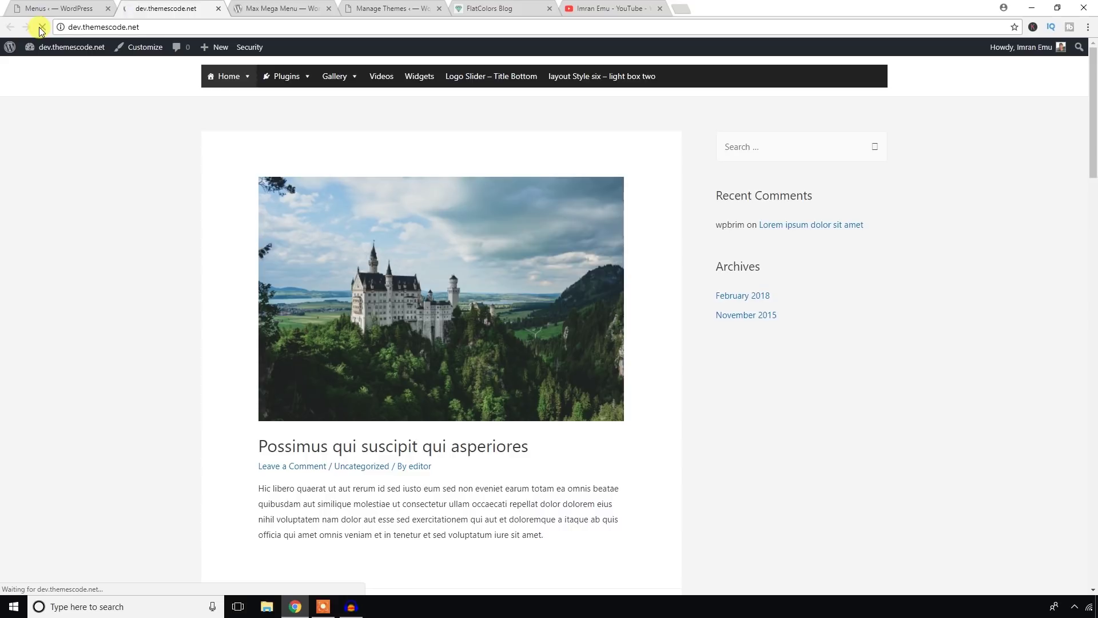
mouse_move(337, 76)
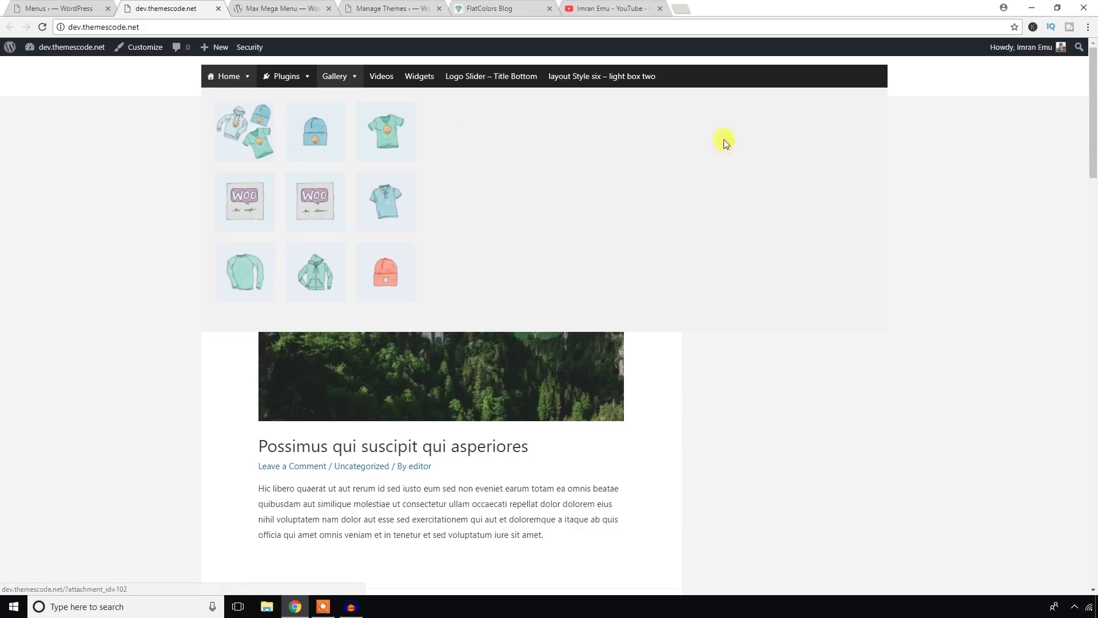
Set the Gallery item's mega menu panel to 3 columns and check the Gallery dropdown on the reloaded front page.
left_click(50, 5)
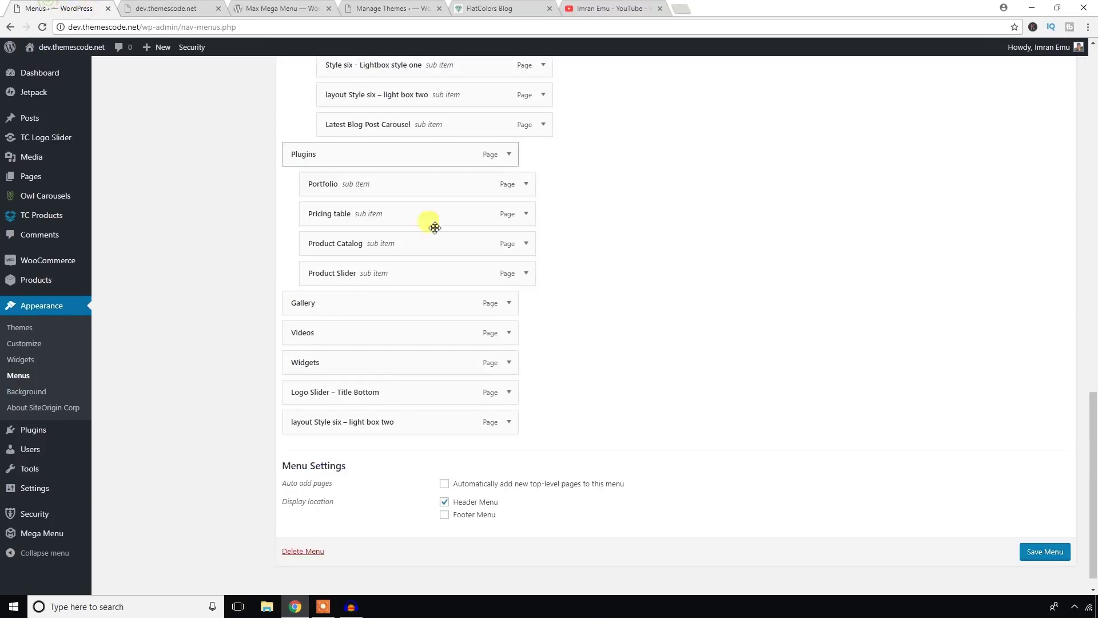
left_click(342, 306)
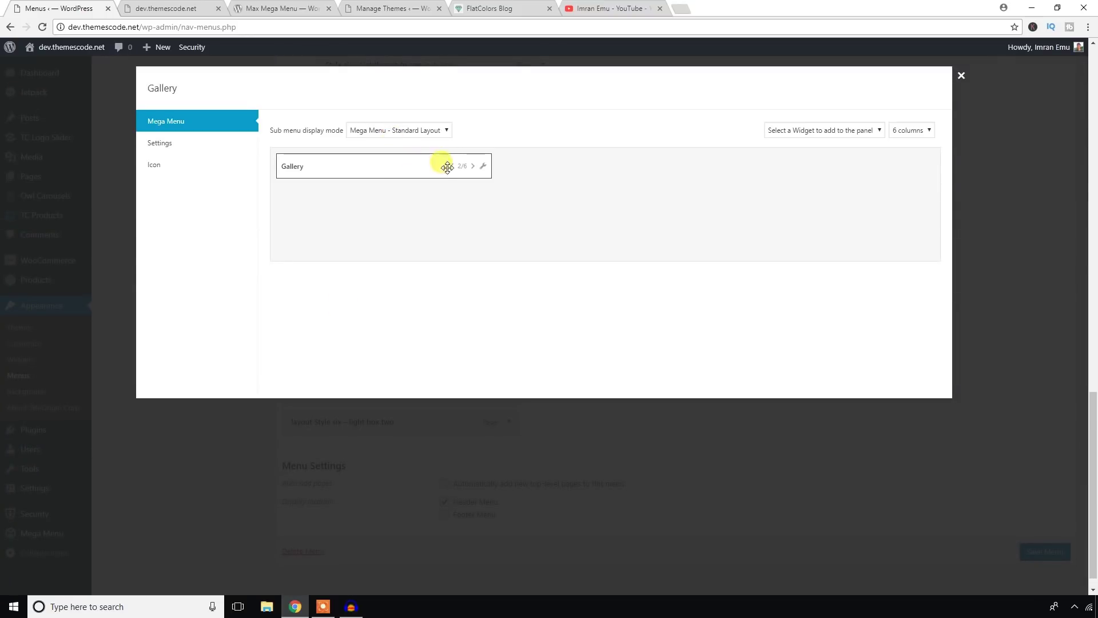
left_click(906, 131)
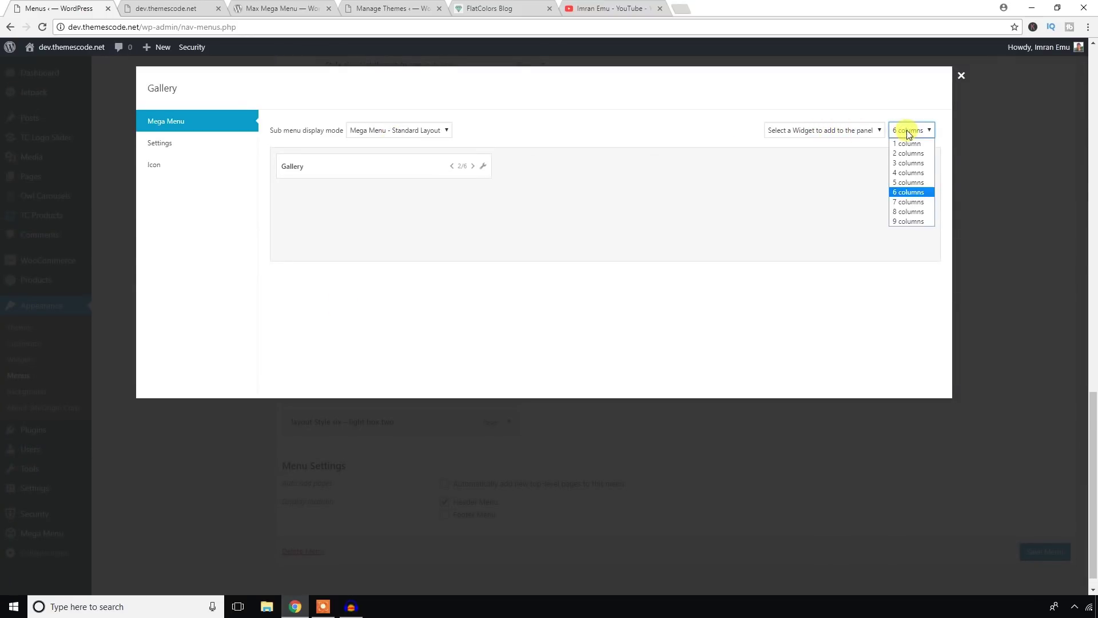
left_click(914, 163)
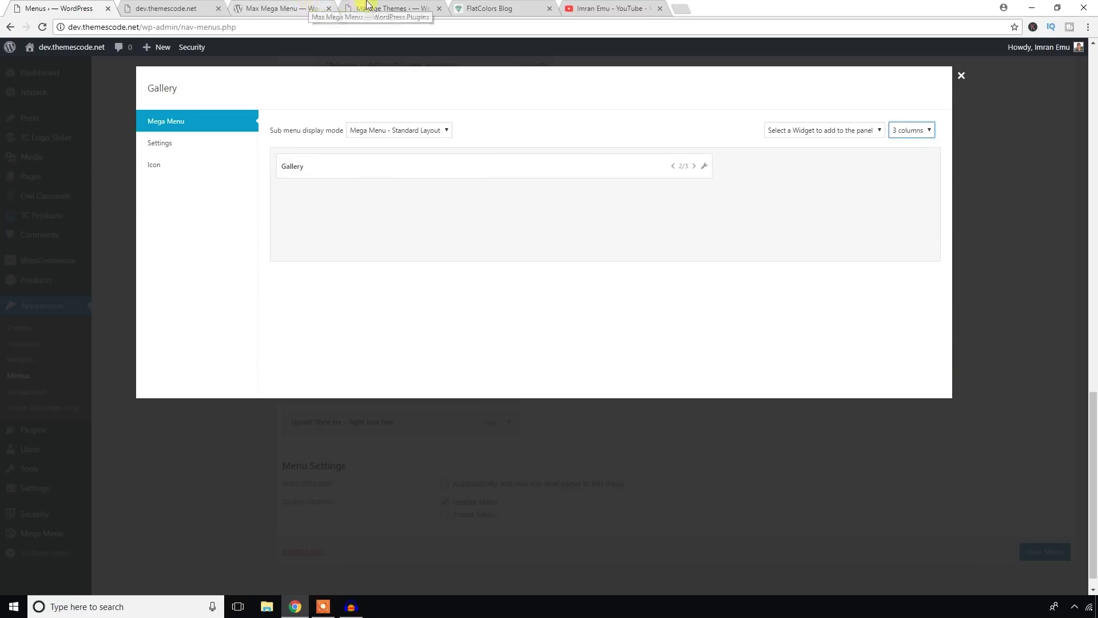
left_click(182, 8)
left_click(44, 27)
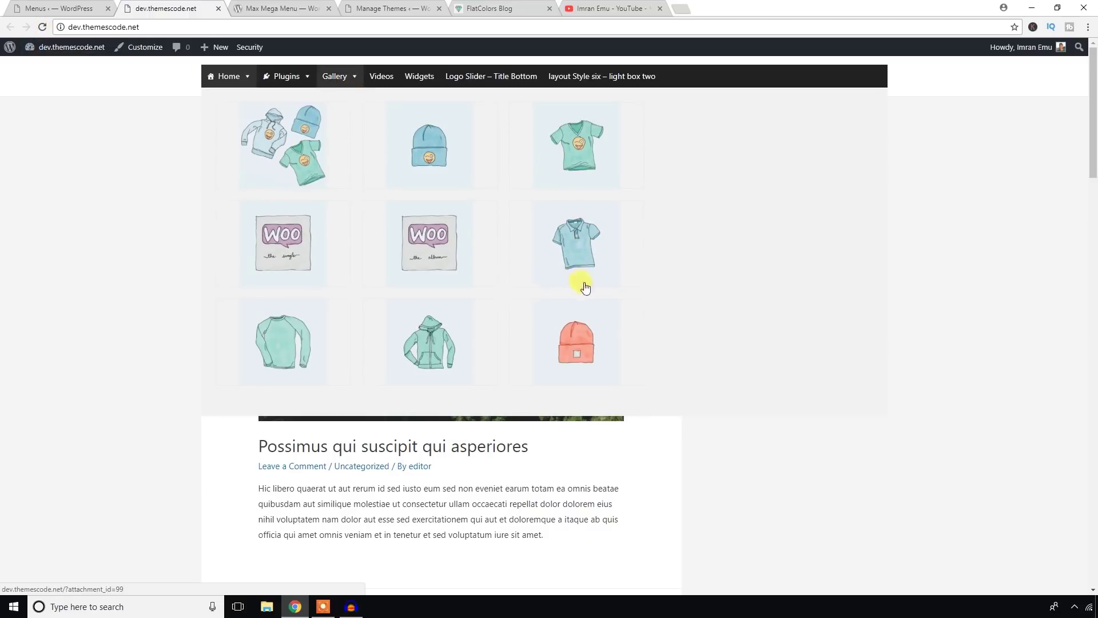
Assign the picture icon from Dashicons to the Gallery menu item and check it on the reloaded front page.
left_click(77, 9)
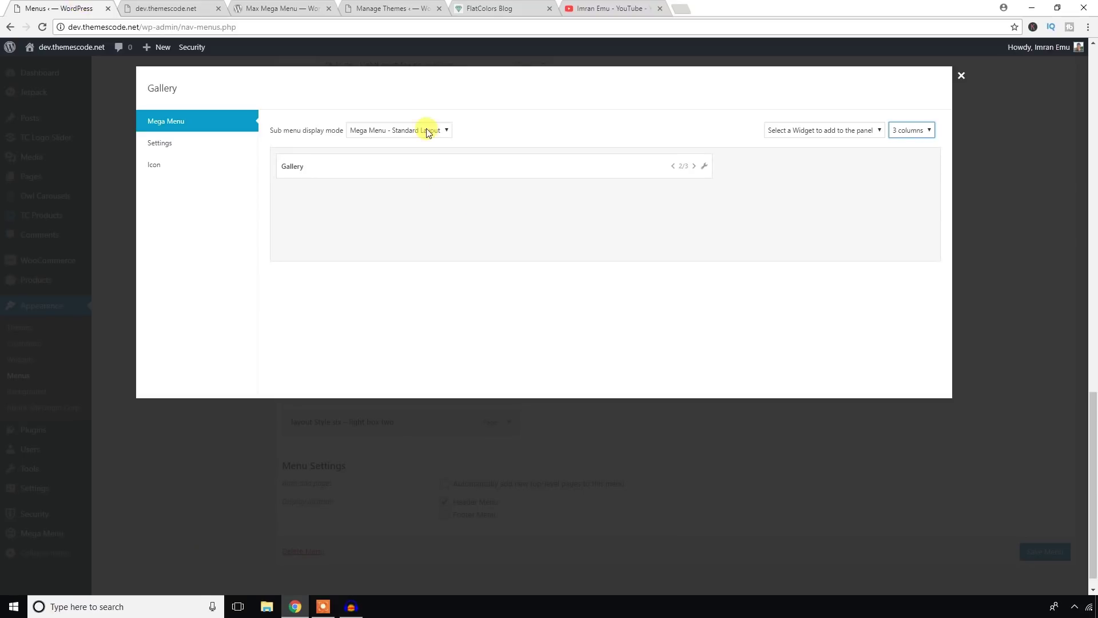
left_click(155, 164)
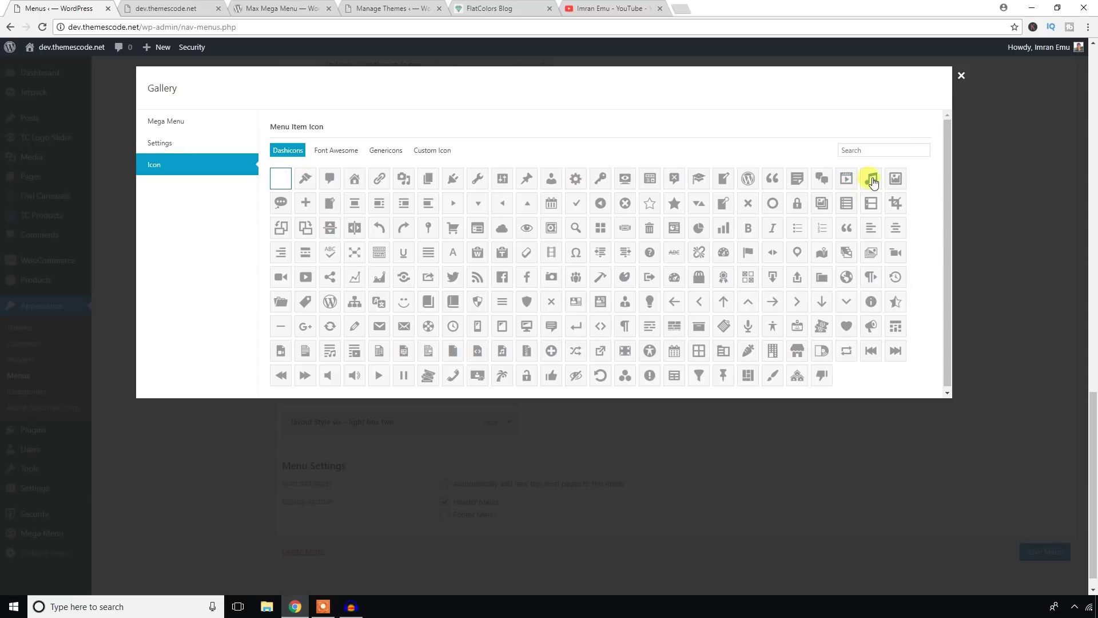
left_click(893, 182)
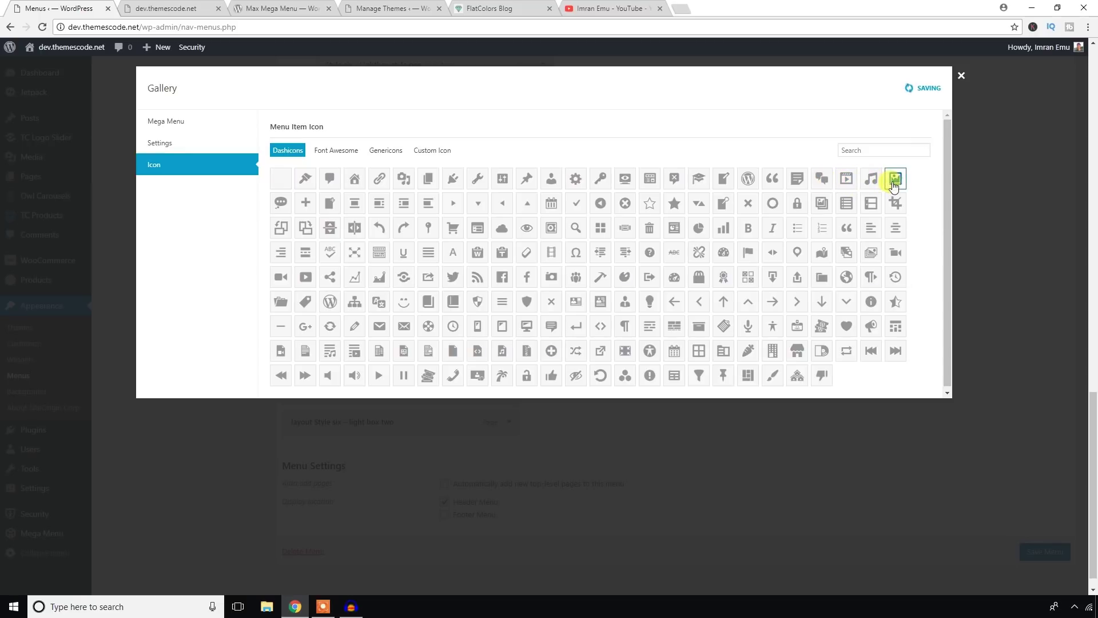
left_click(961, 74)
left_click(183, 4)
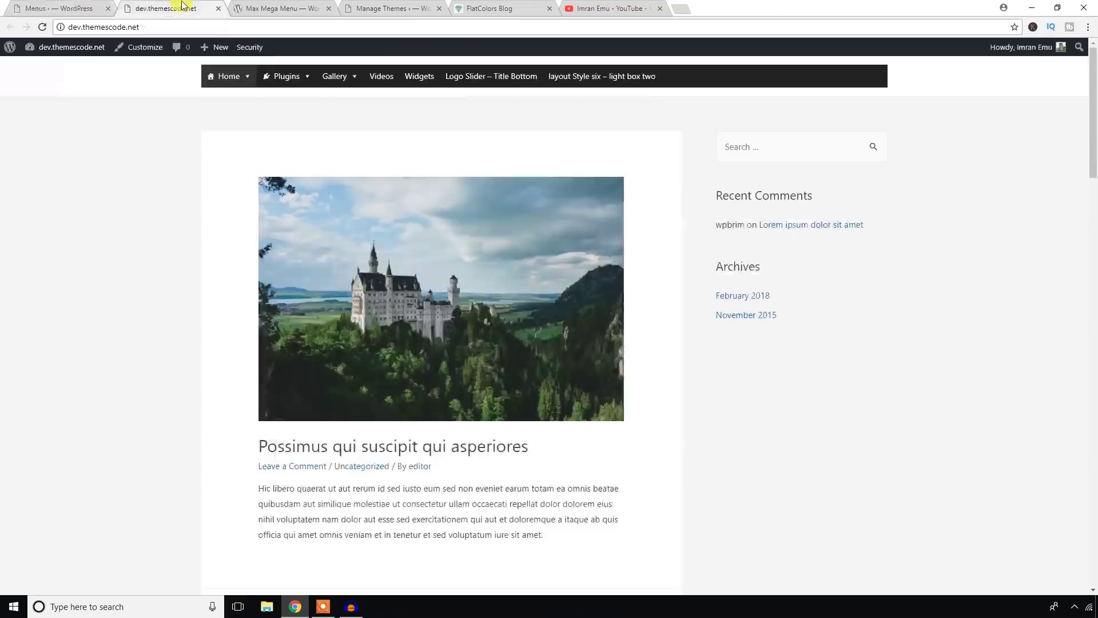
left_click(41, 27)
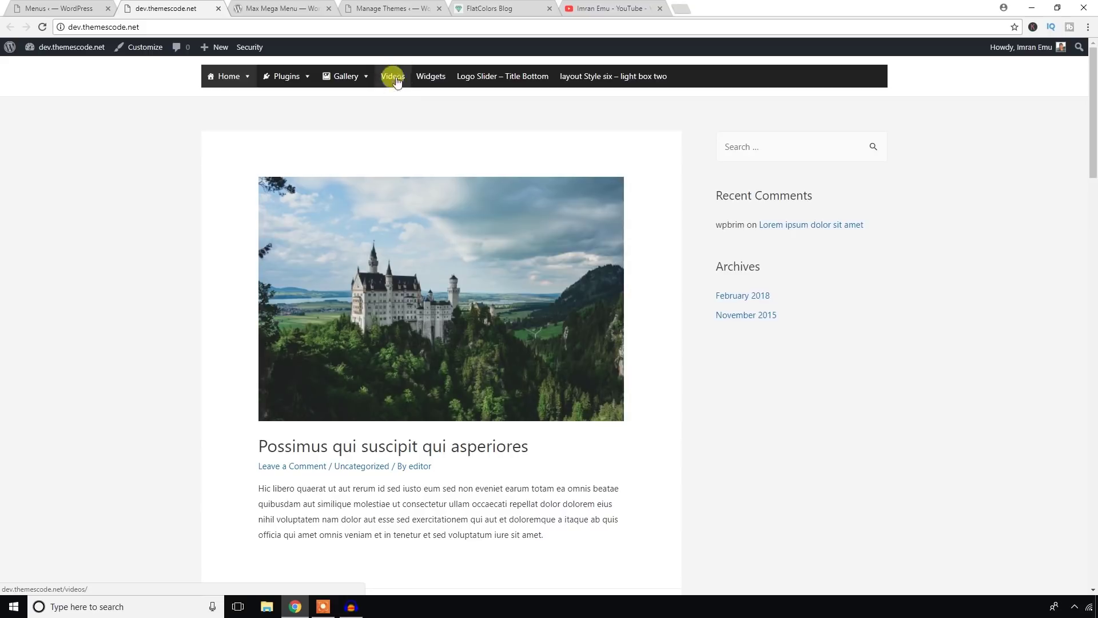
Give the Videos menu item a Mega Menu - Standard Layout panel and add a Video widget to it.
left_click(57, 8)
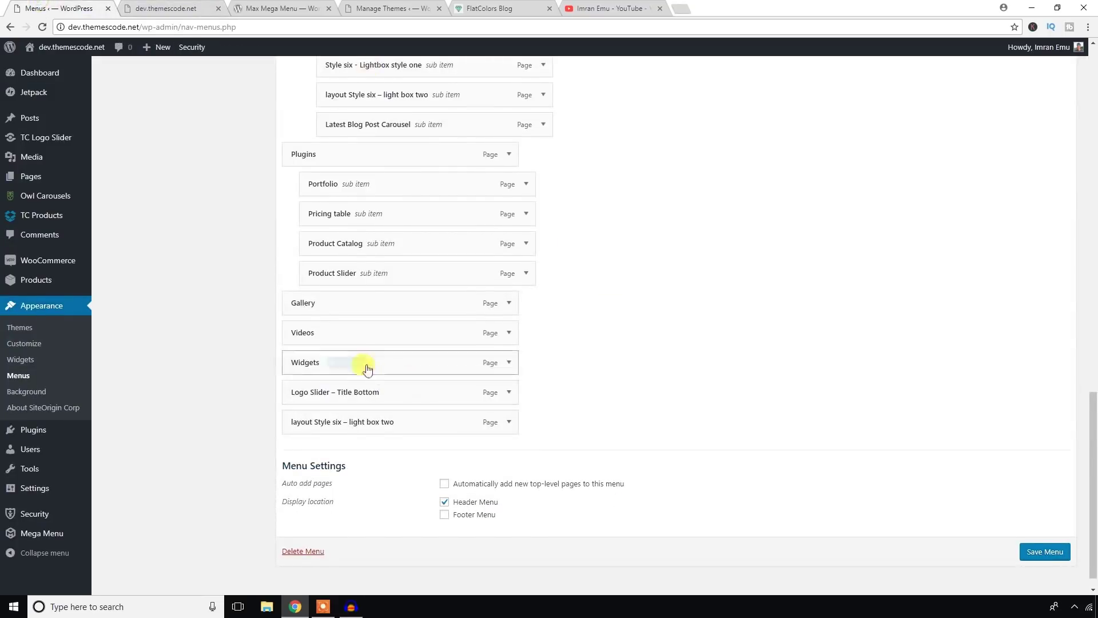
scroll(371, 369, "down", 1)
mouse_move(344, 308)
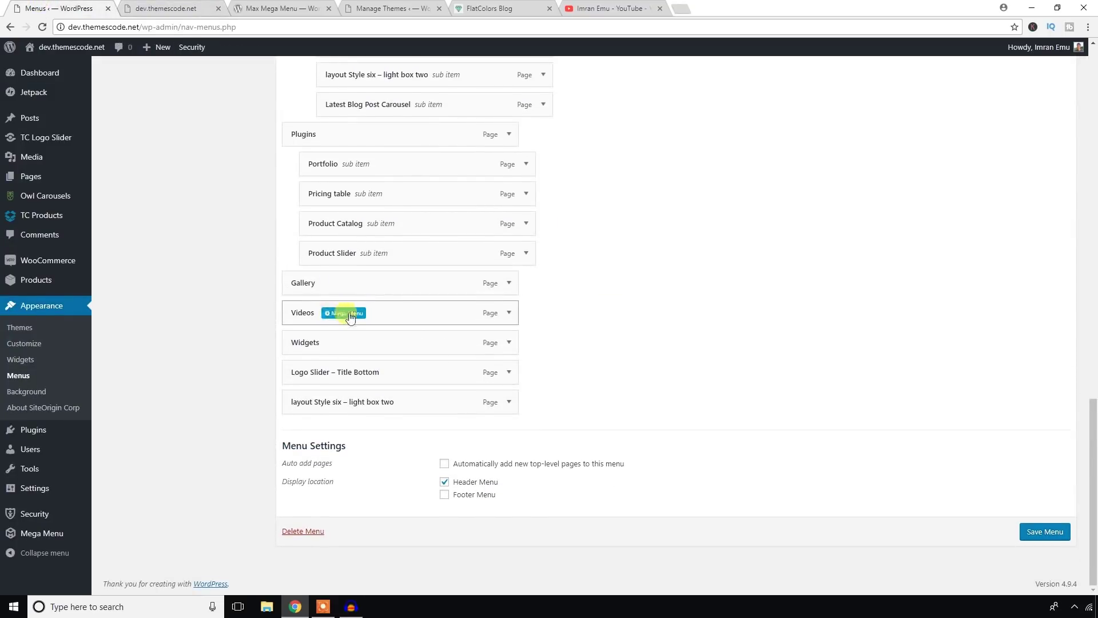
left_click(346, 314)
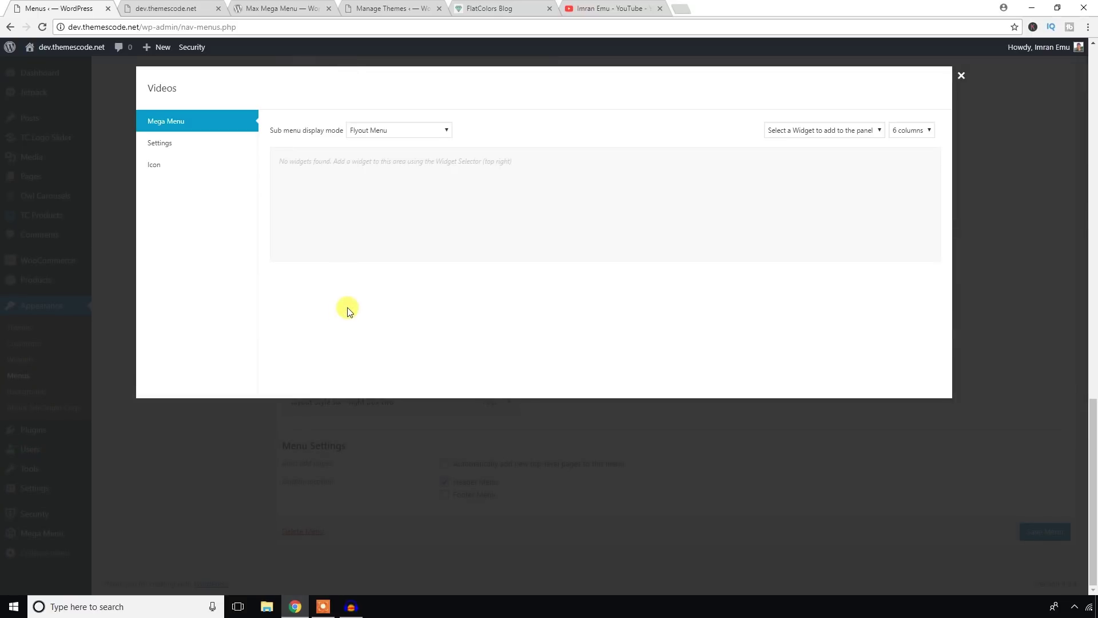
left_click(392, 129)
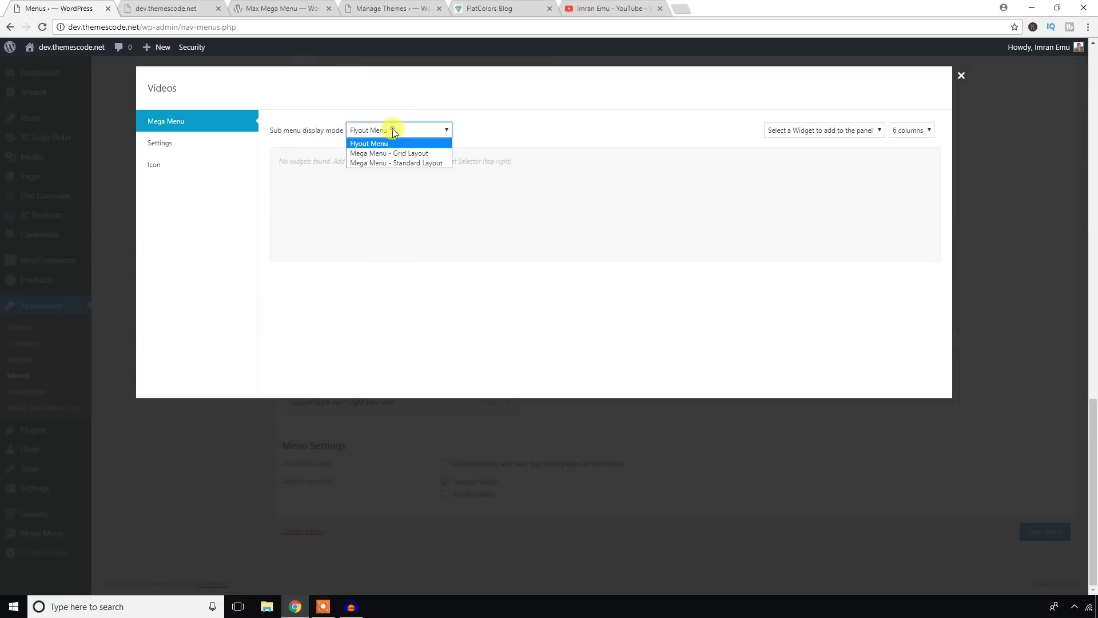
left_click(397, 163)
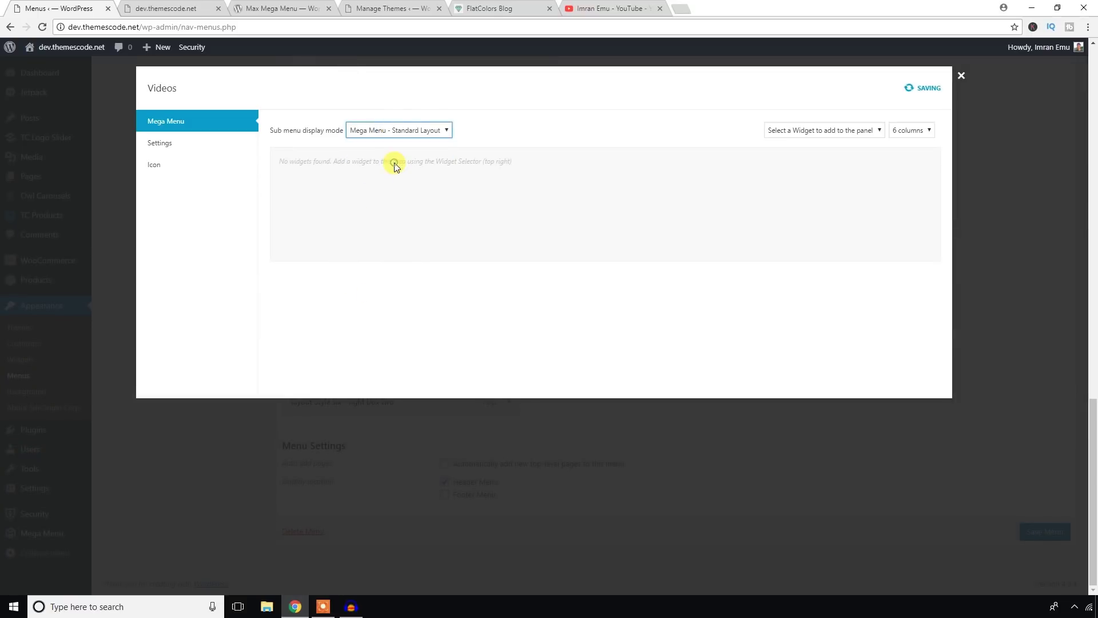
left_click(865, 133)
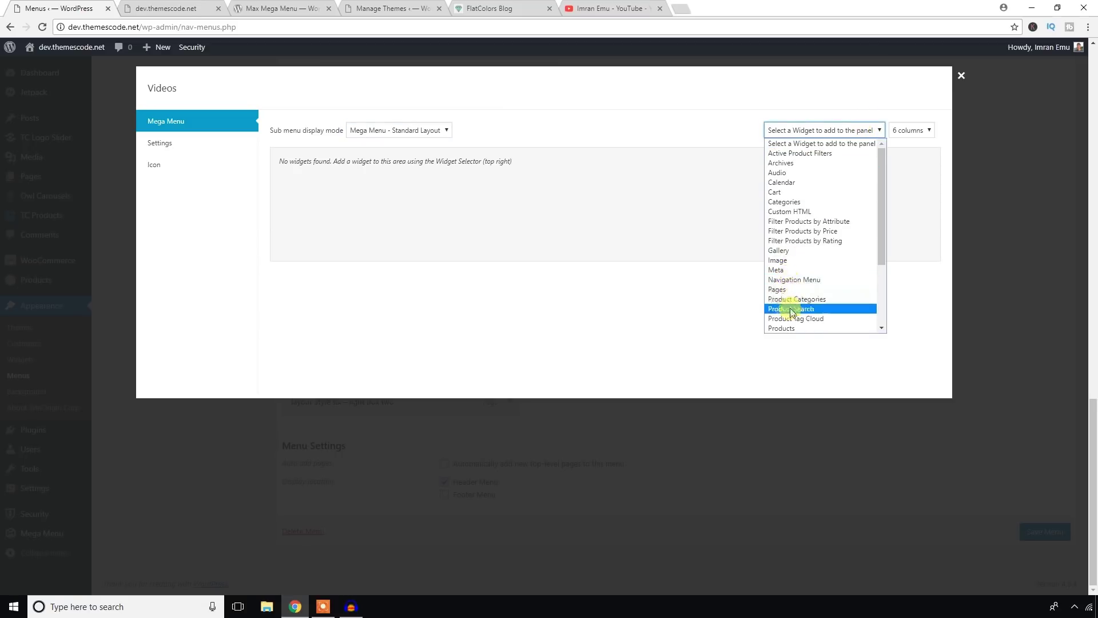
scroll(792, 252, "down", 3)
scroll(789, 229, "up", 3)
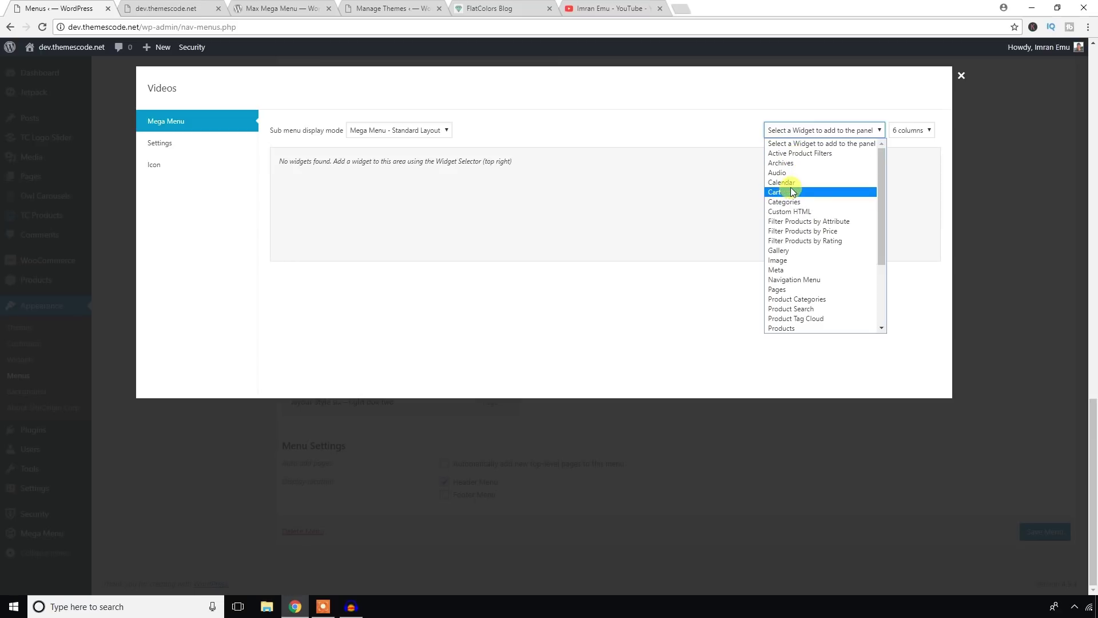
scroll(802, 252, "down", 3)
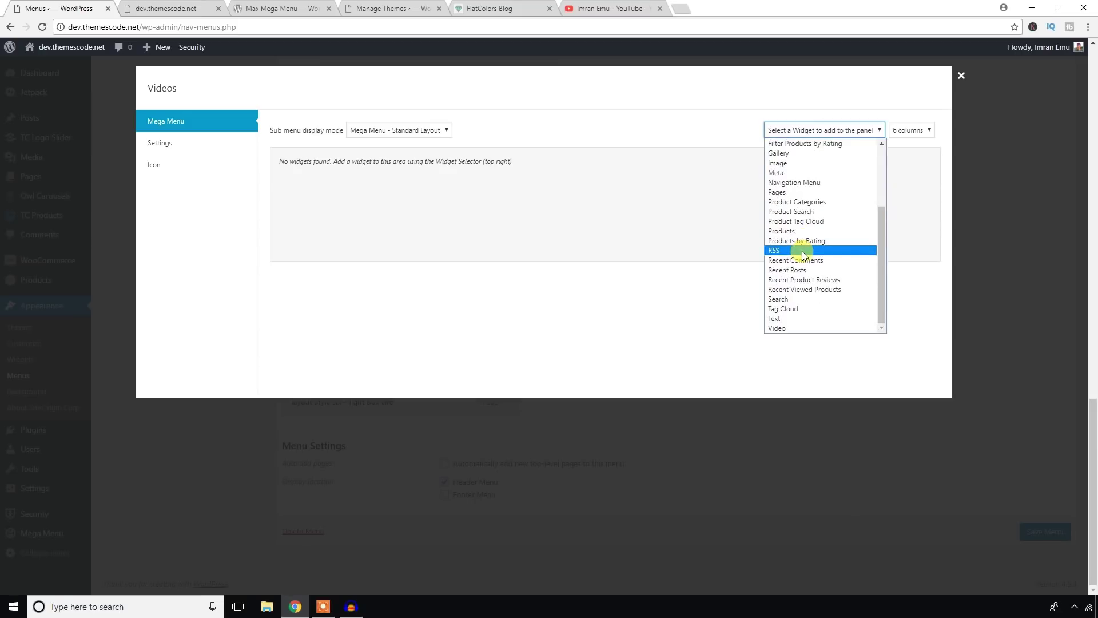
left_click(793, 325)
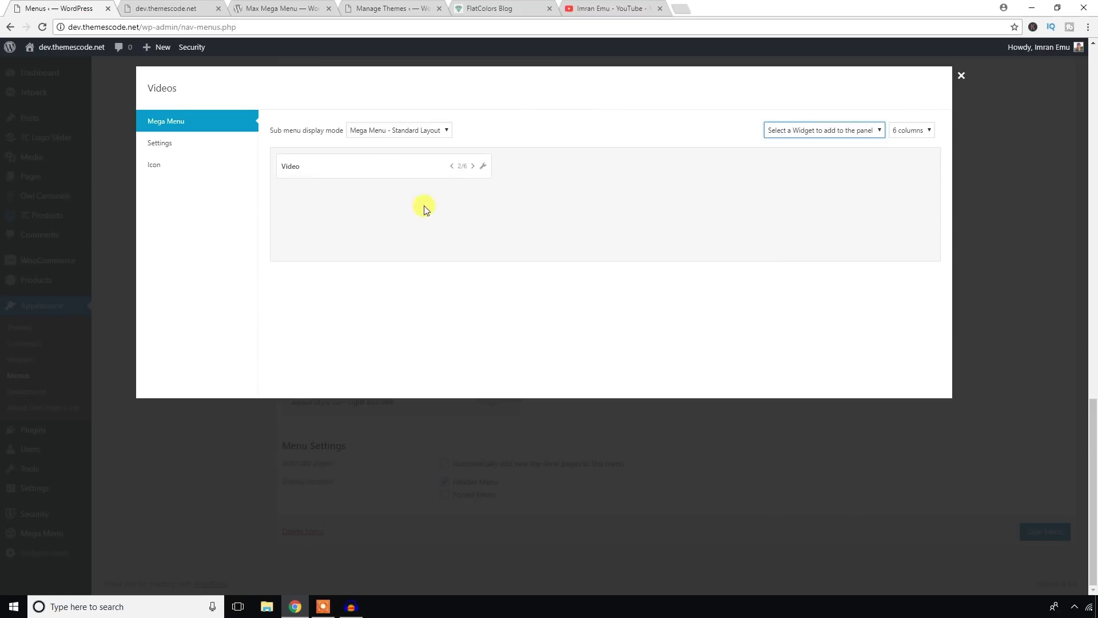
Copy the YouTube link of WooCommerce Customizer Plugin Tutorial 2018 and insert it from URL into the Video widget.
left_click(480, 167)
left_click(321, 254)
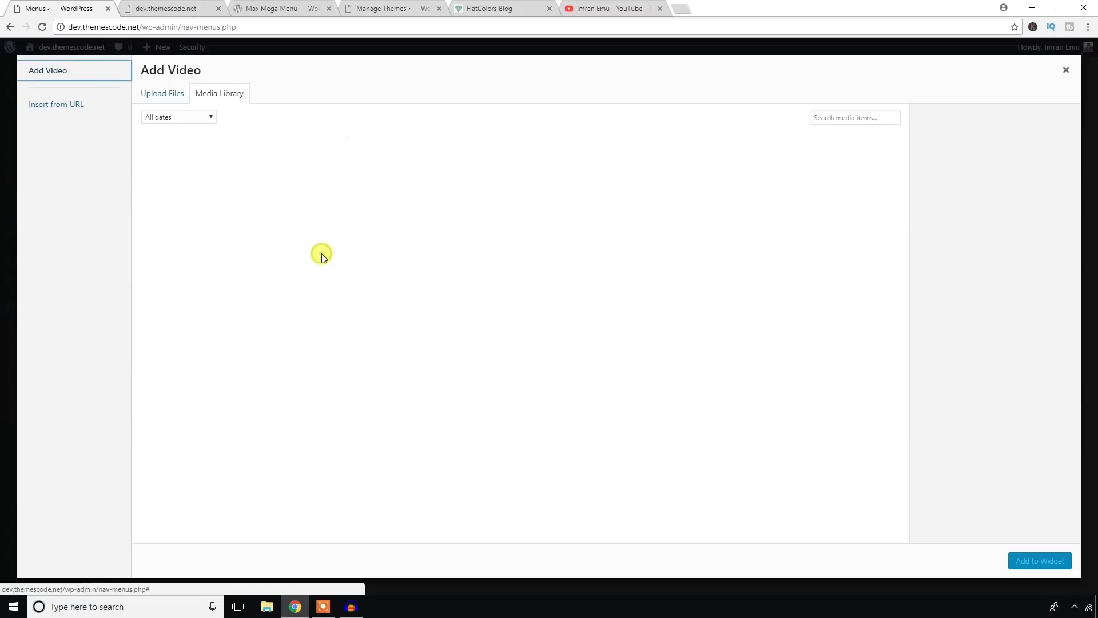
left_click(66, 106)
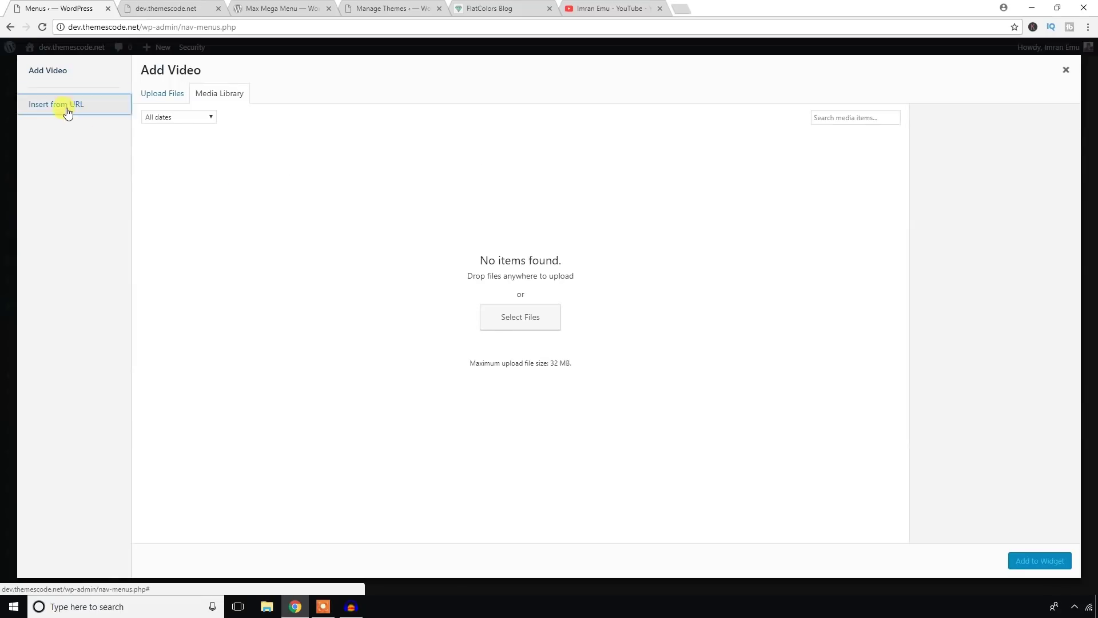
left_click(616, 10)
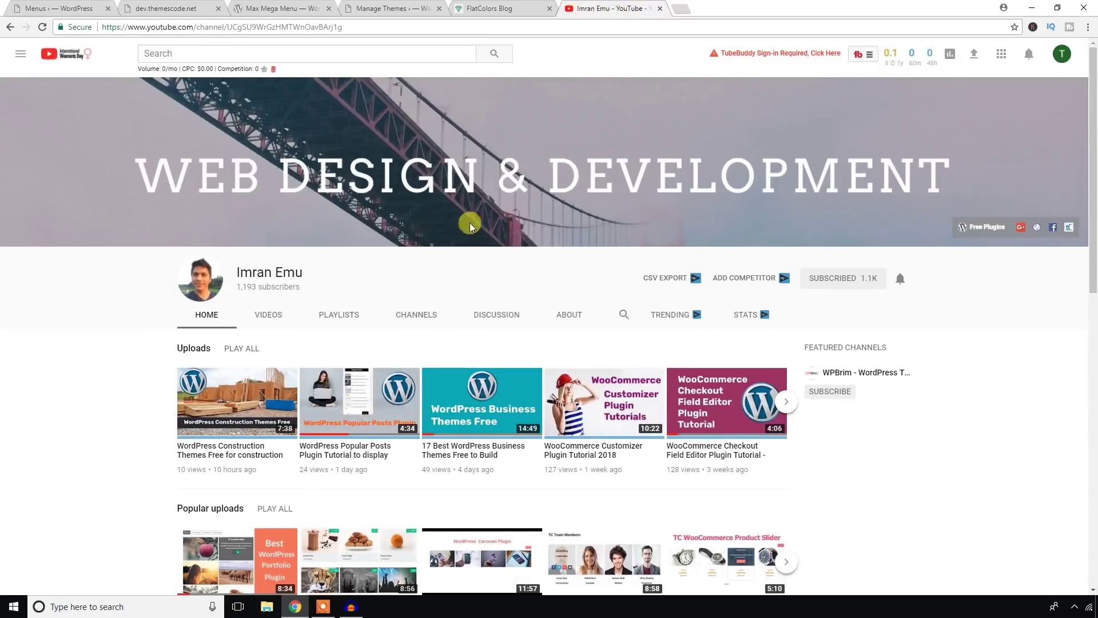
scroll(451, 331, "down", 4)
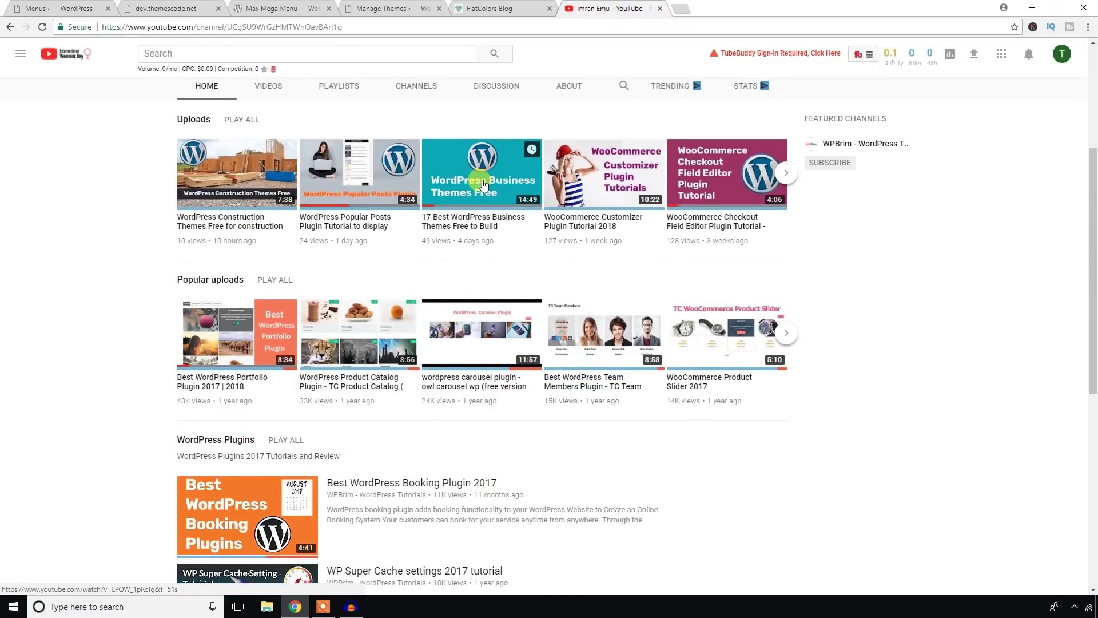
right_click(600, 179)
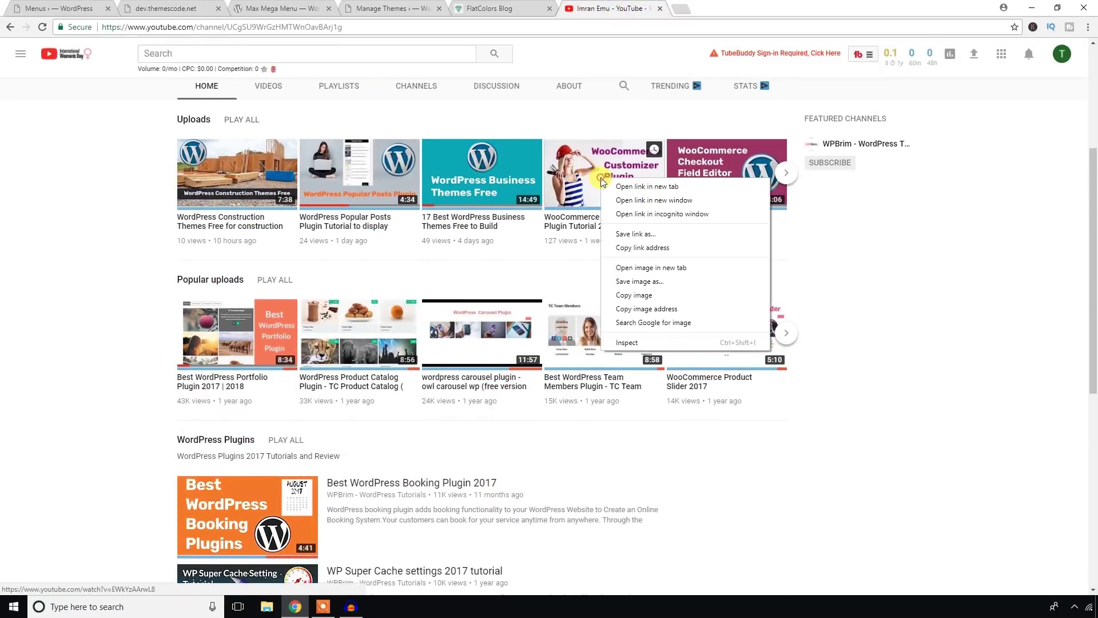
left_click(632, 247)
left_click(71, 8)
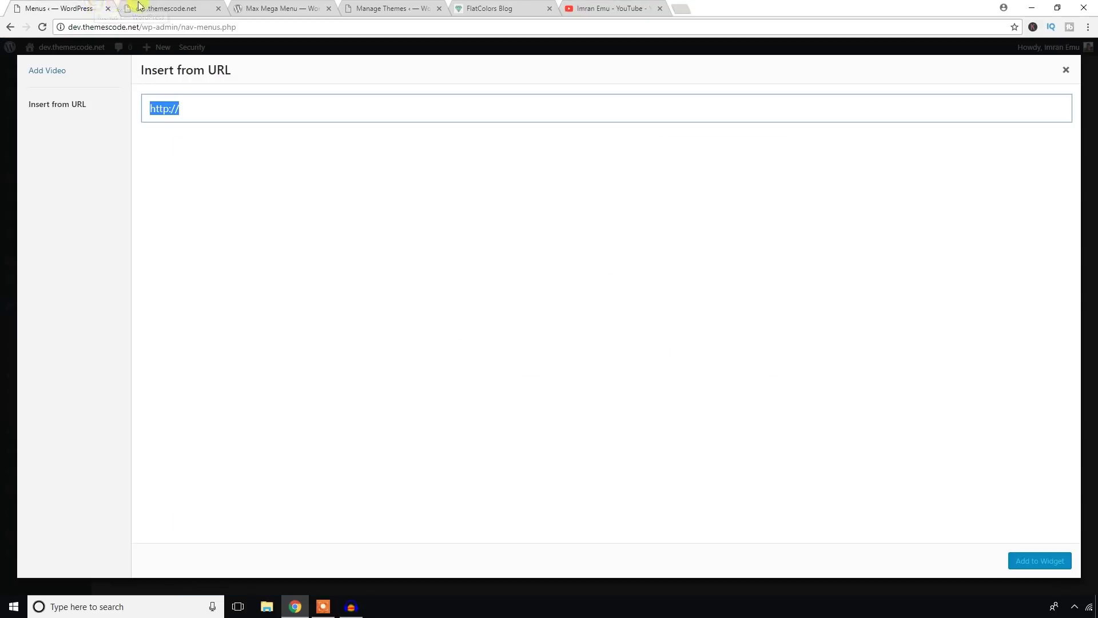
key("ctrl+v")
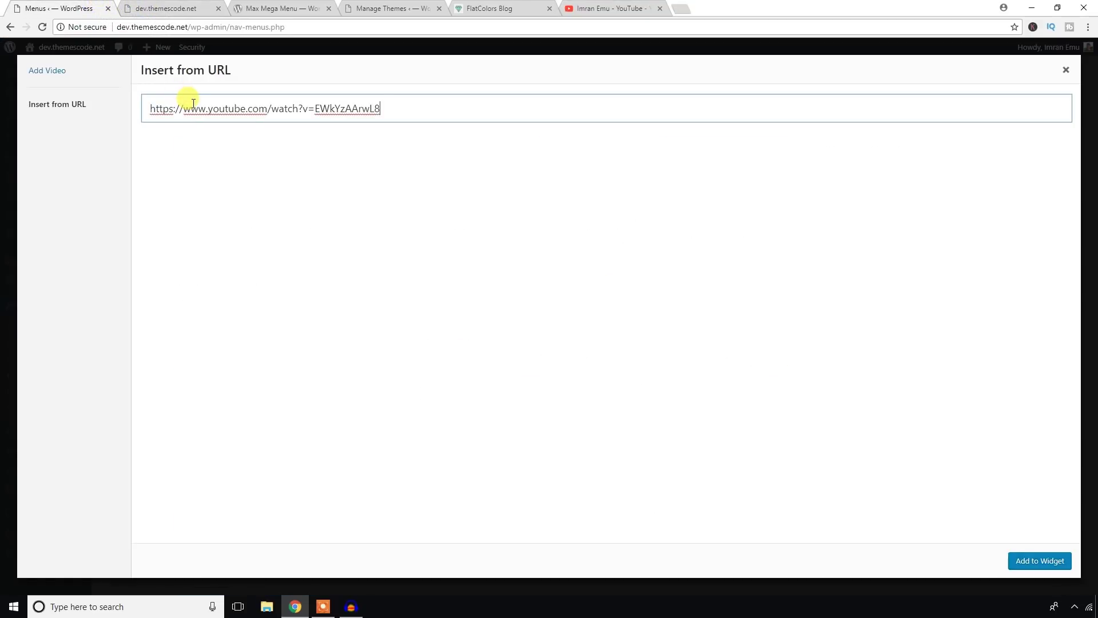
left_click(1040, 560)
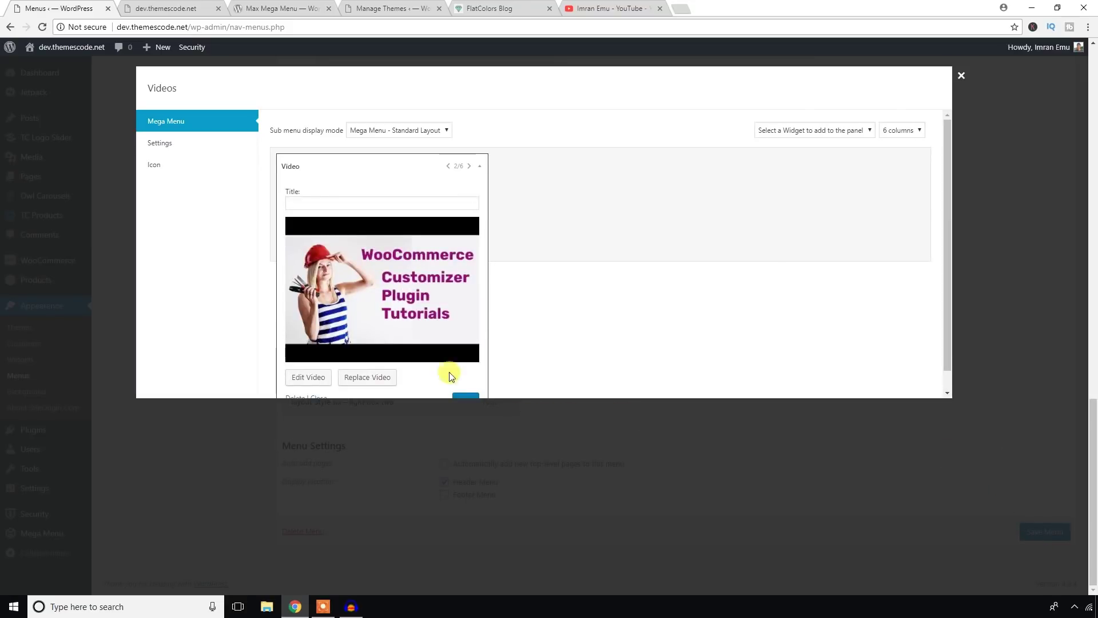
Save the Video widget and view the Videos dropdown on the reloaded front page.
scroll(391, 279, "down", 1)
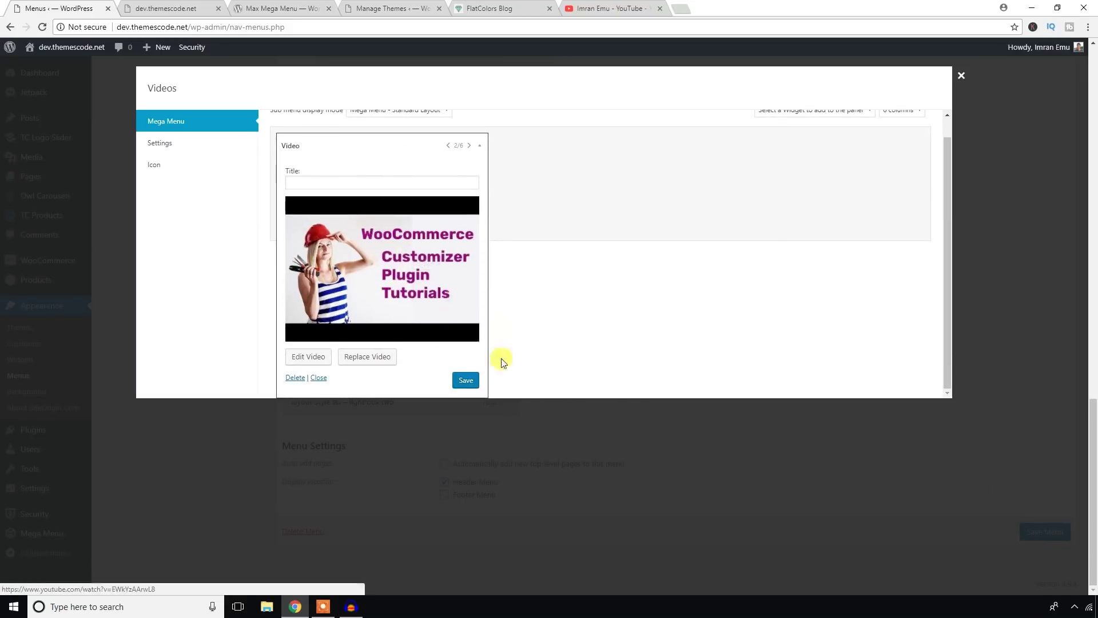
left_click(465, 380)
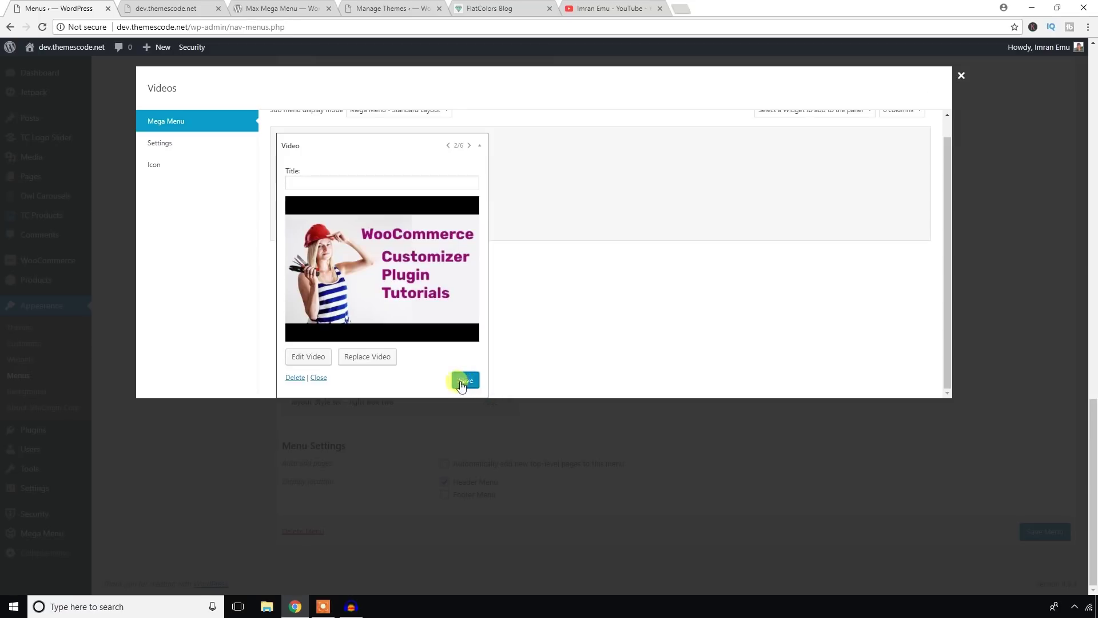
left_click(193, 5)
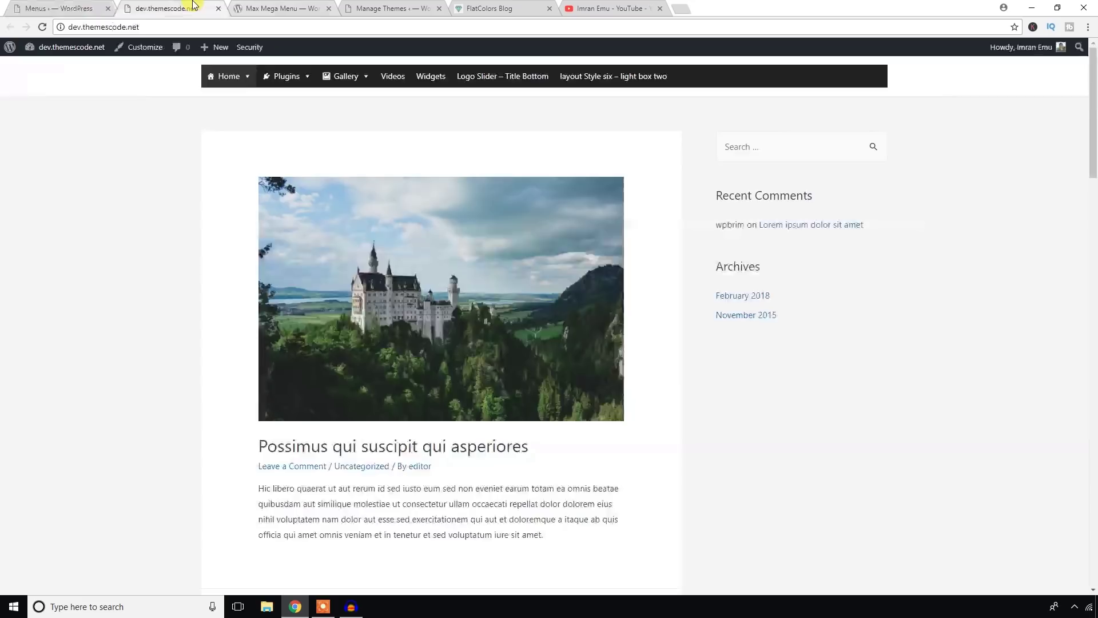
left_click(42, 28)
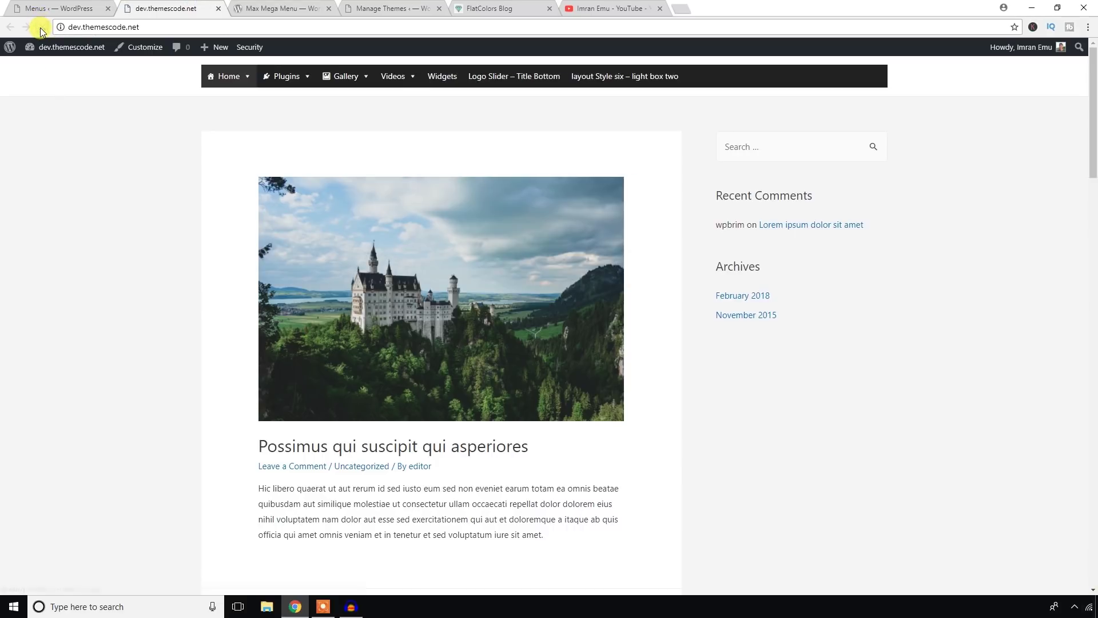
mouse_move(393, 74)
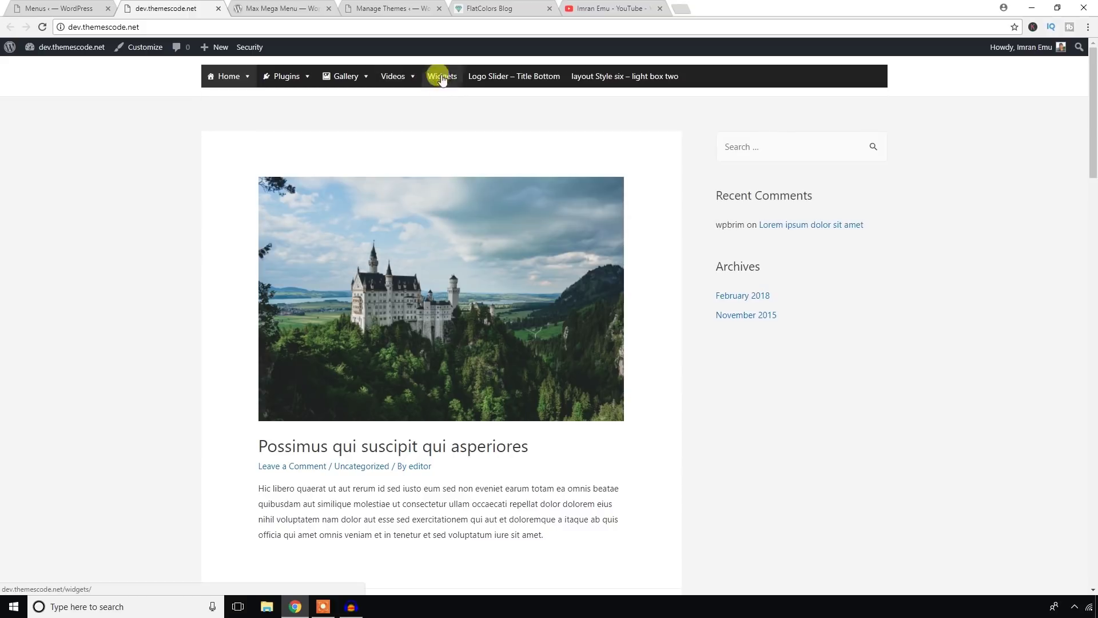
Give the Widgets menu item a Mega Menu - Standard Layout panel and add a Products widget to it.
left_click(71, 8)
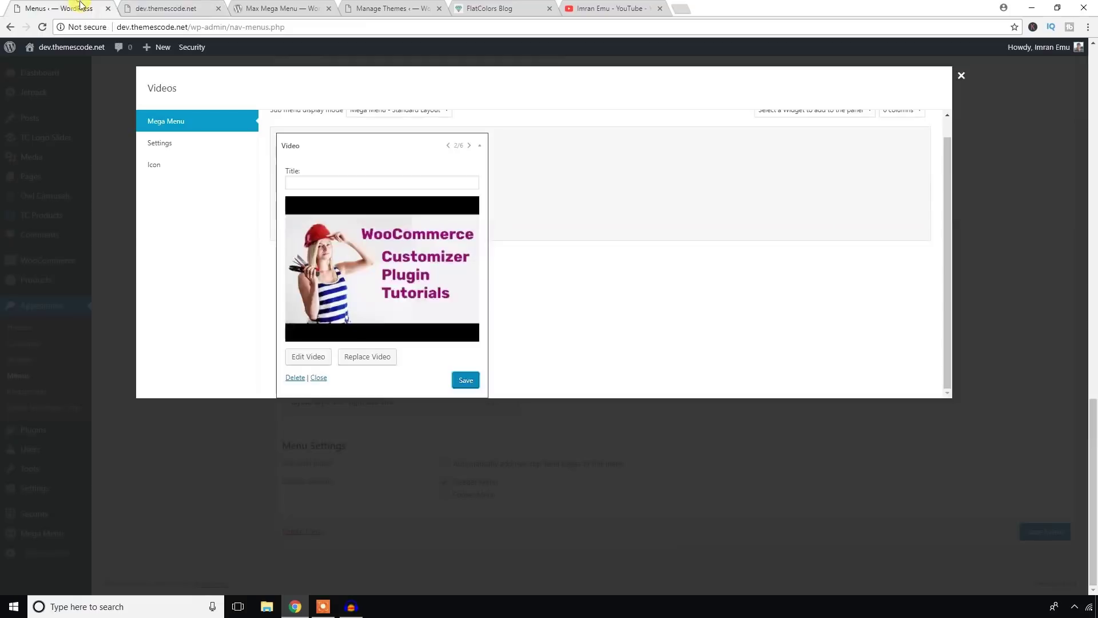
left_click(961, 75)
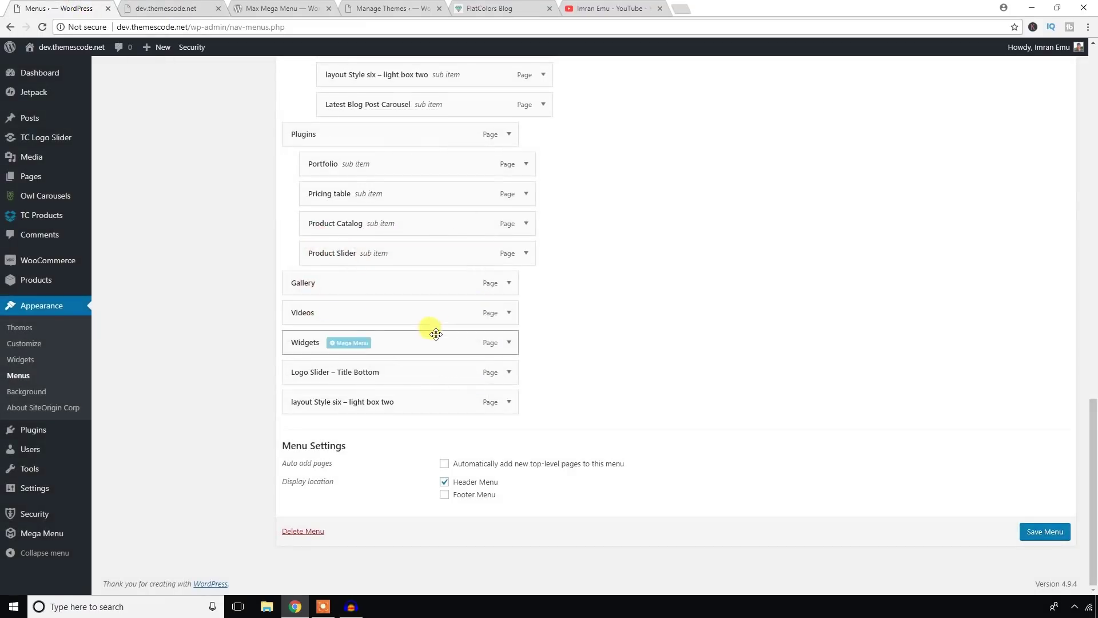
left_click(350, 345)
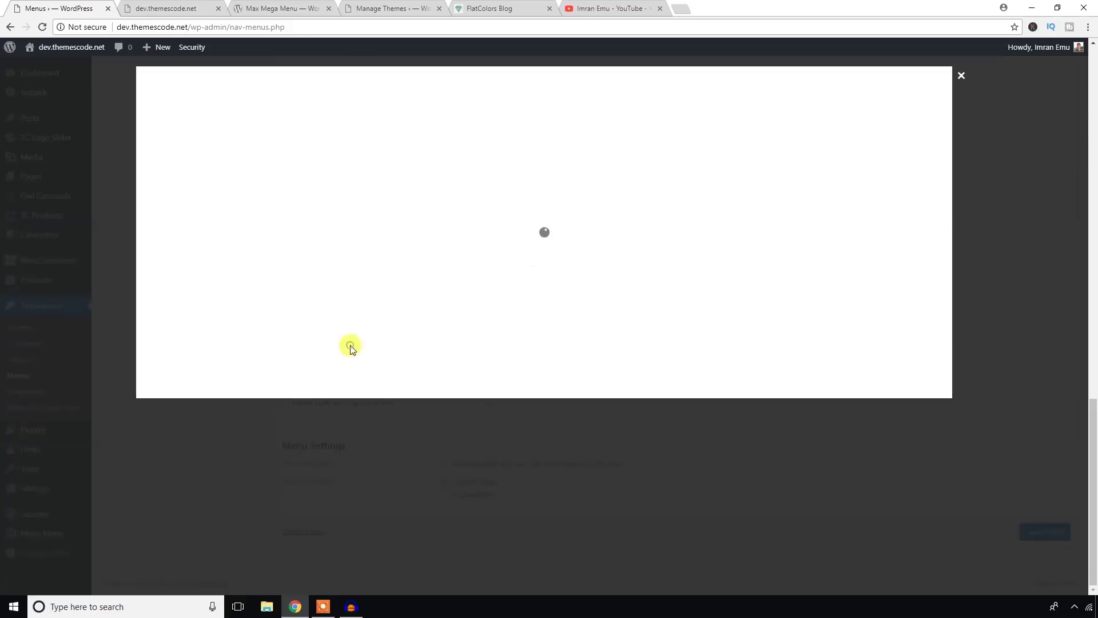
left_click(414, 129)
left_click(400, 163)
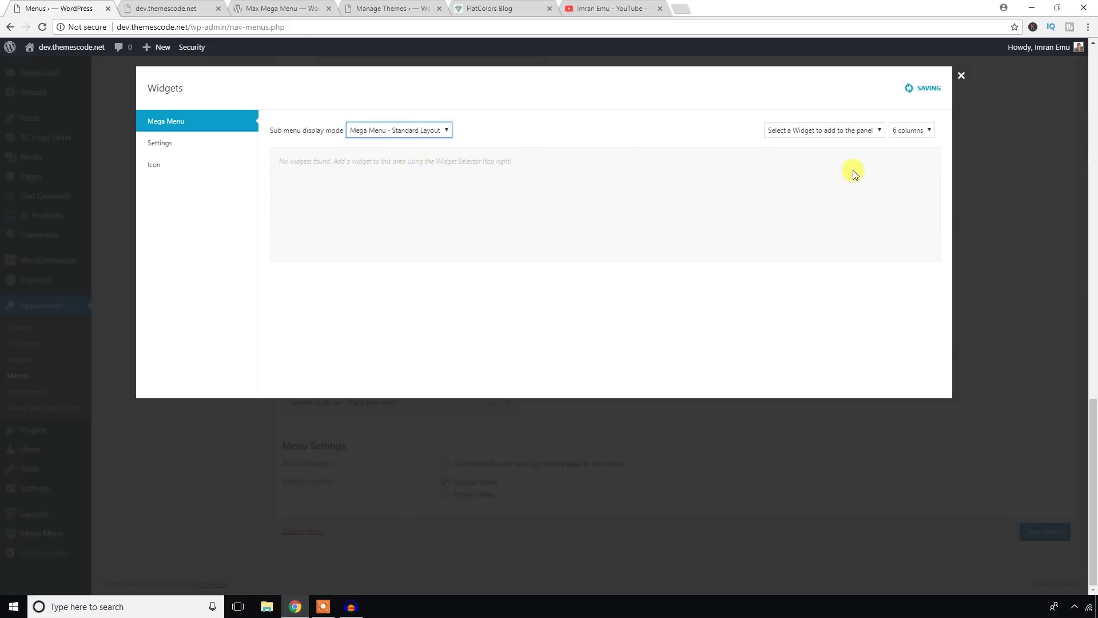
left_click(859, 135)
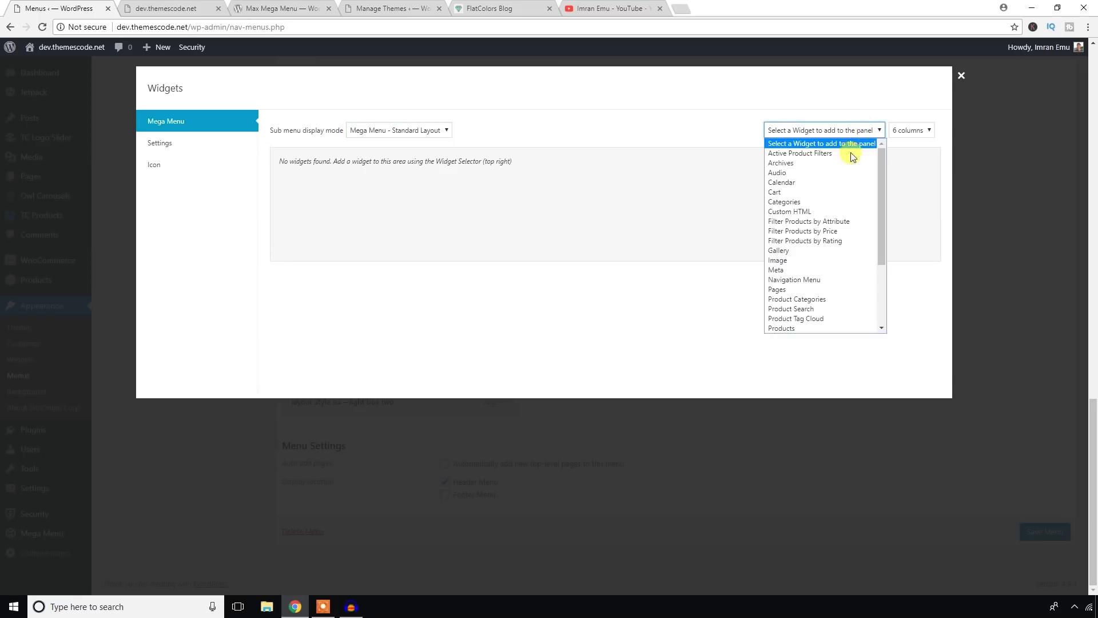
scroll(821, 242, "down", 3)
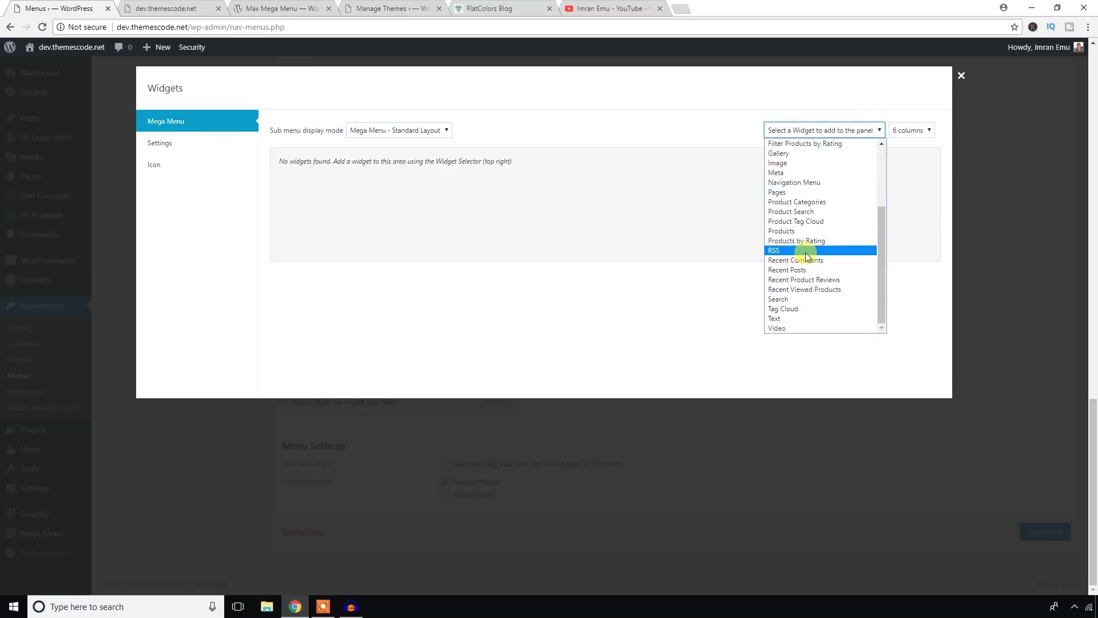
left_click(796, 232)
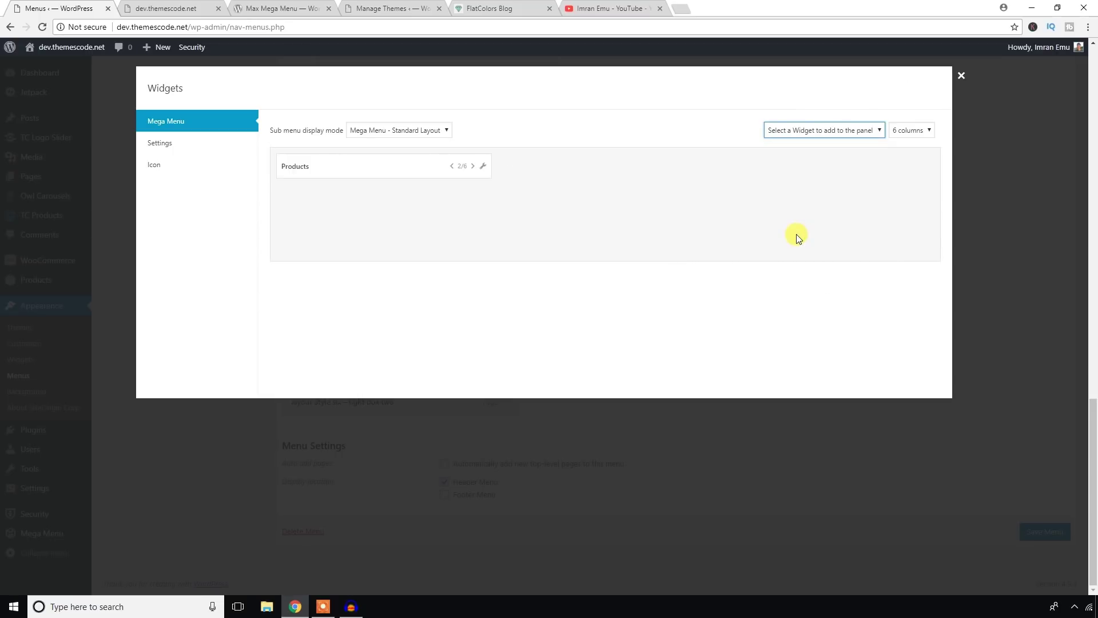
Save the Products widget with its default settings and view the Widgets dropdown on the reloaded front page.
left_click(483, 167)
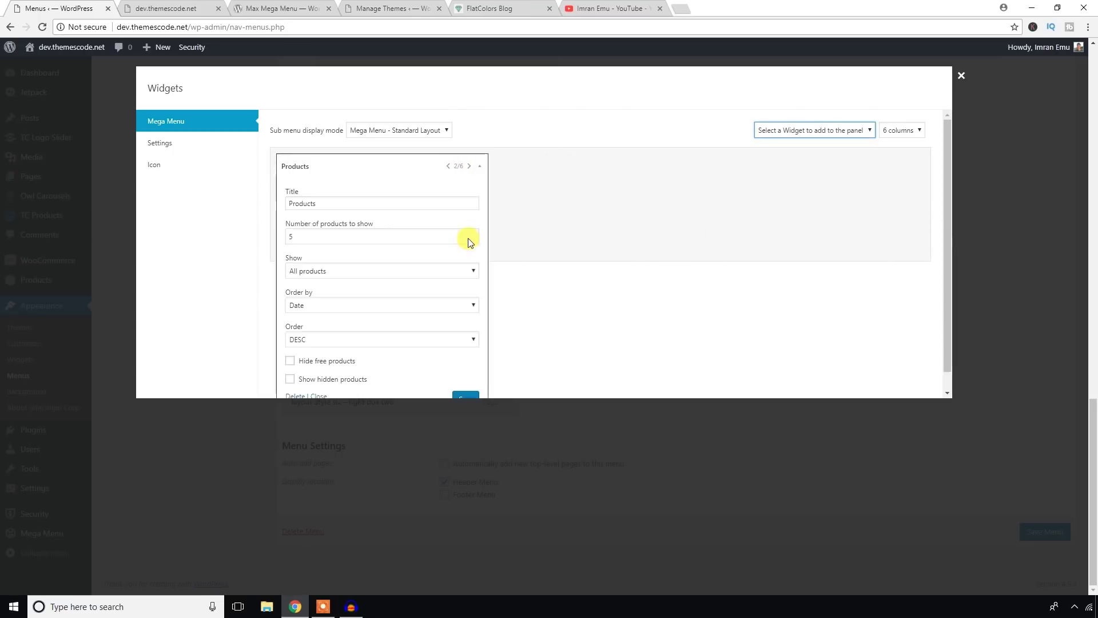
scroll(386, 282, "down", 1)
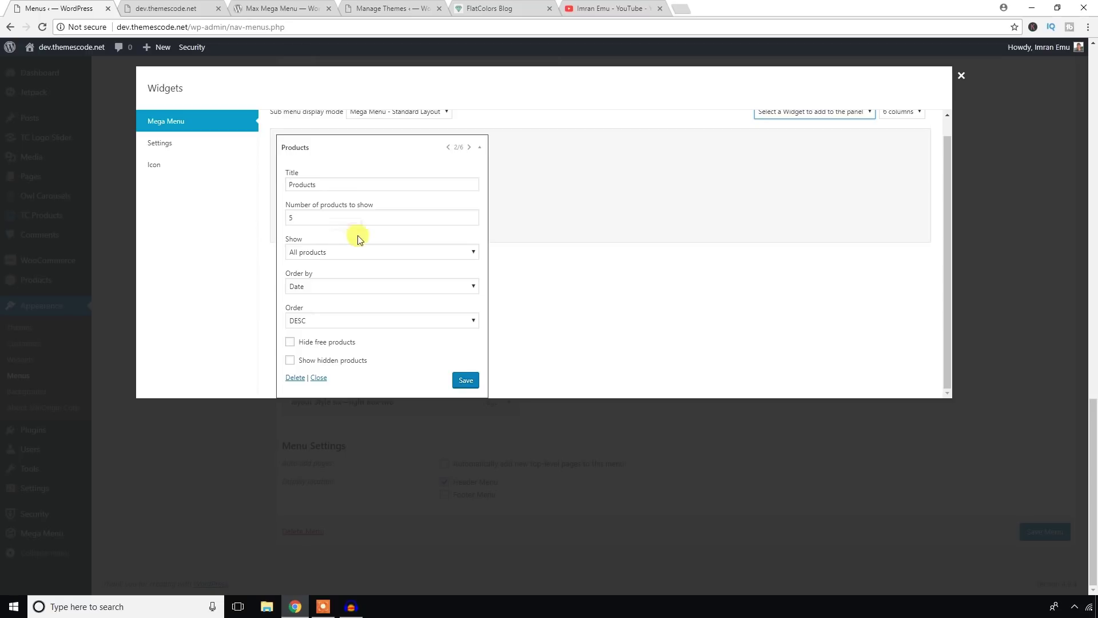
scroll(360, 236, "up", 1)
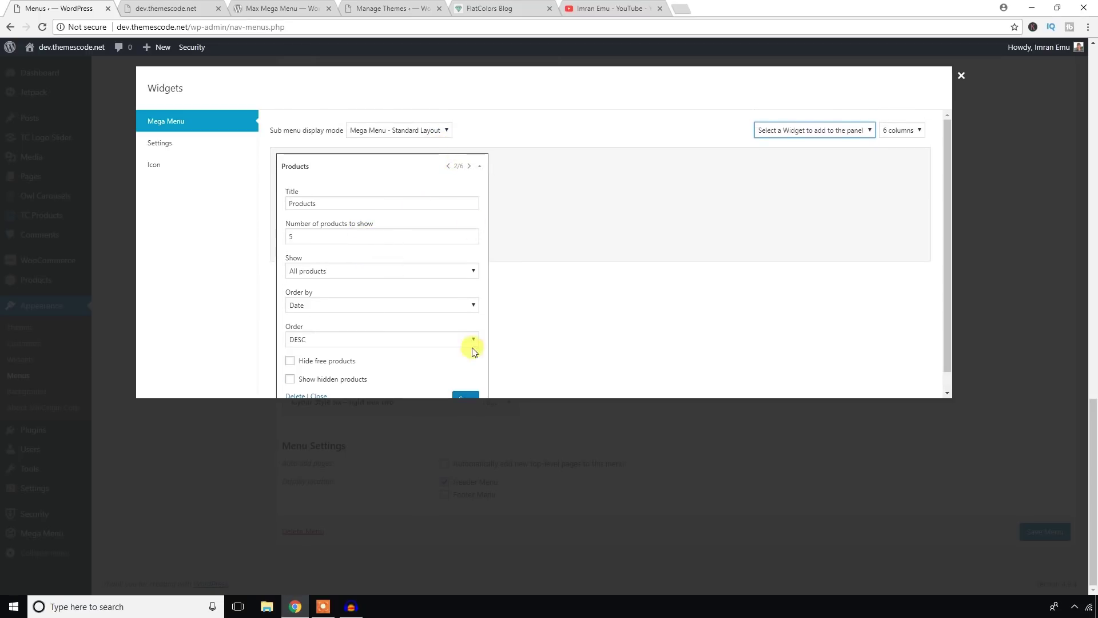
scroll(463, 350, "down", 1)
left_click(466, 379)
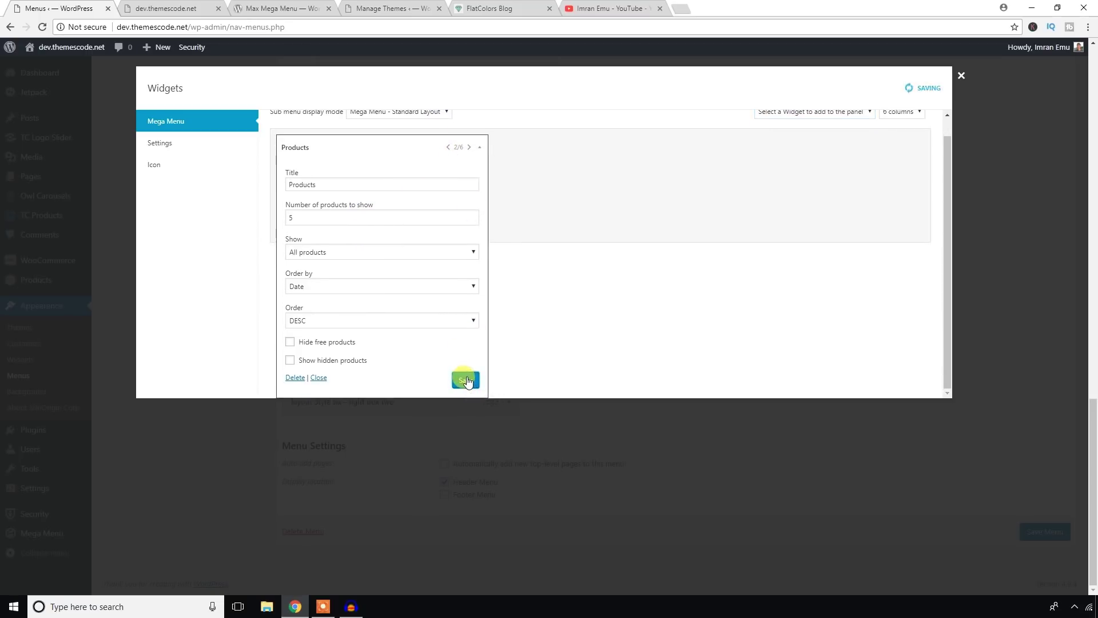
left_click(482, 147)
left_click(172, 8)
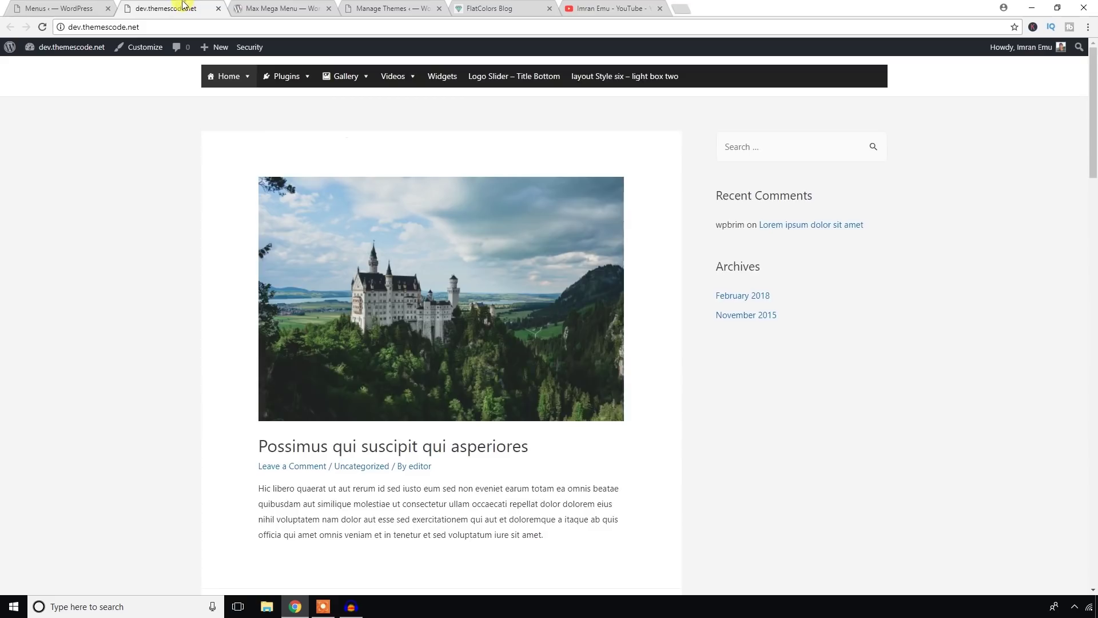
left_click(42, 26)
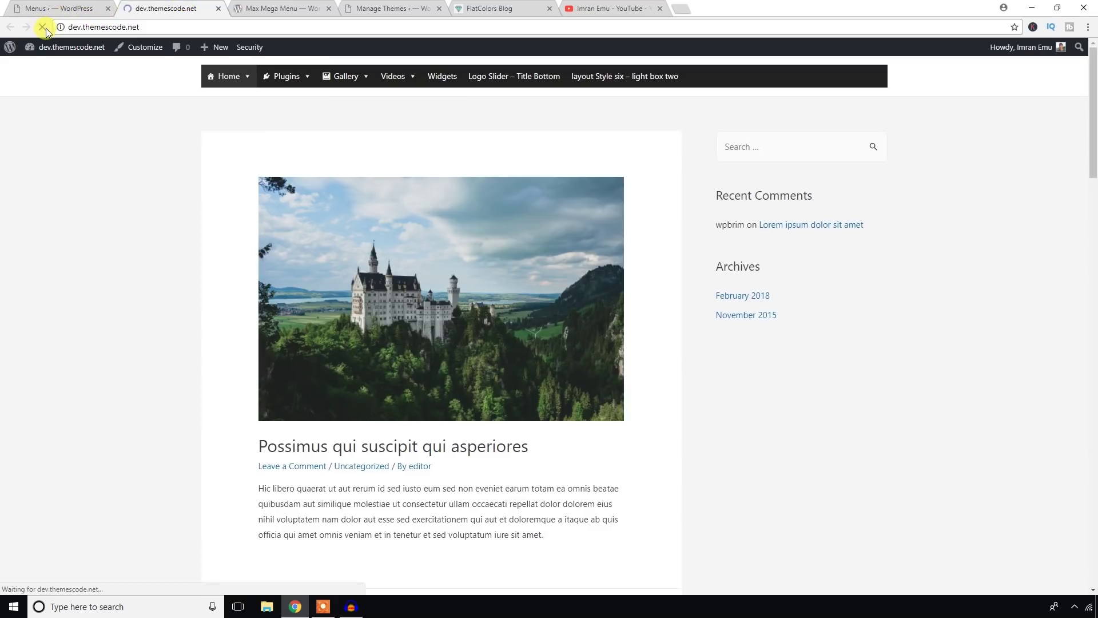
mouse_move(461, 85)
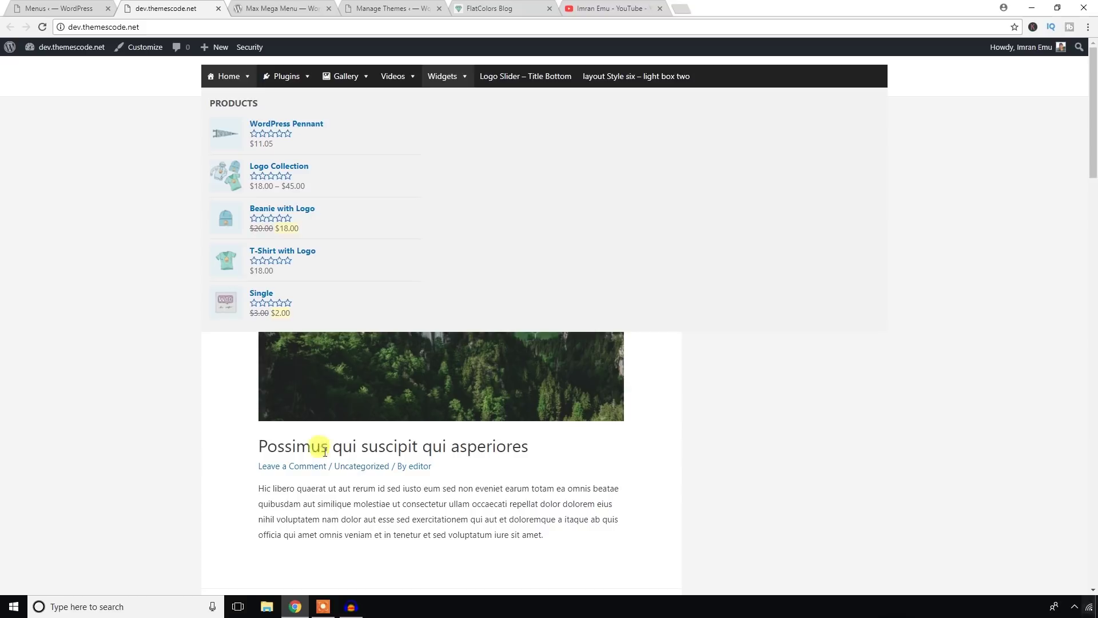
Set the Products widget's number of products to show to 20 and save it.
left_click(57, 8)
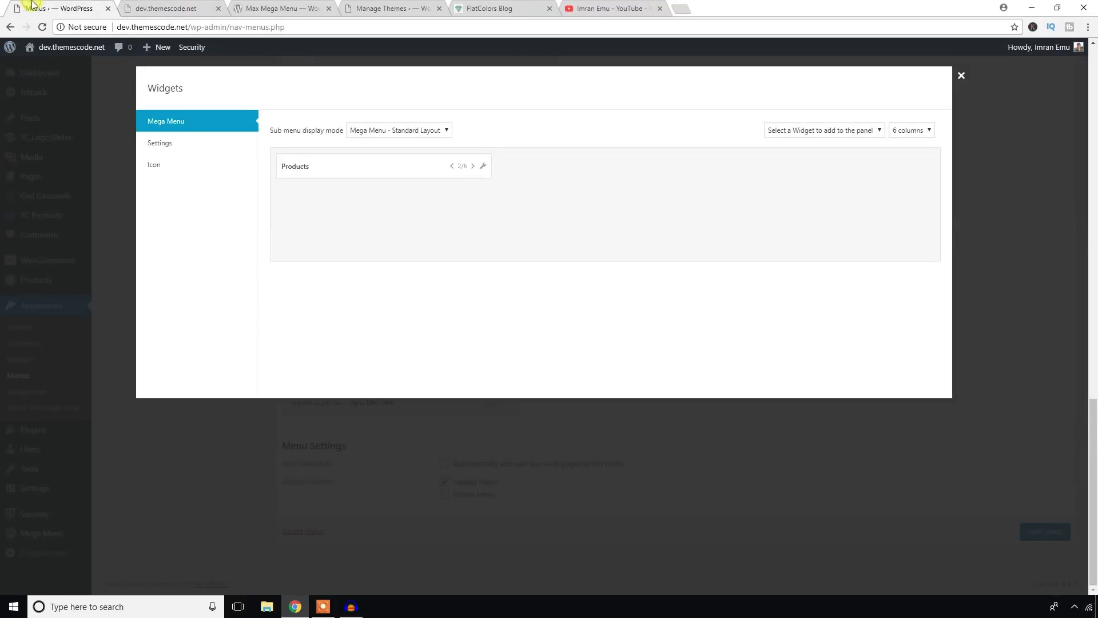
left_click(483, 166)
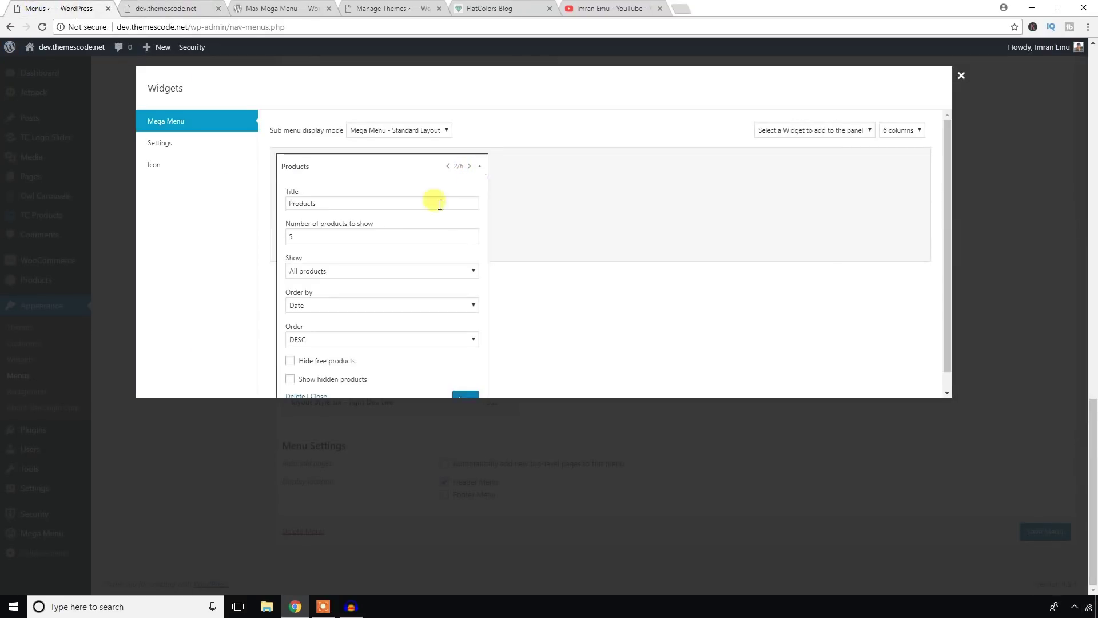
double_click(309, 234)
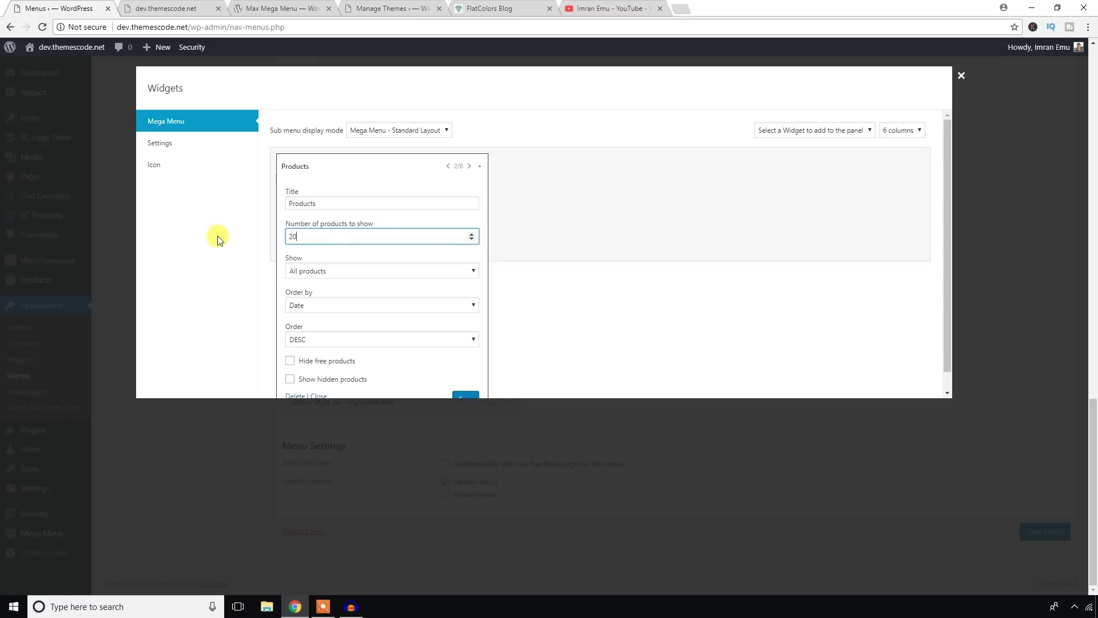
scroll(457, 325, "down", 1)
left_click(466, 380)
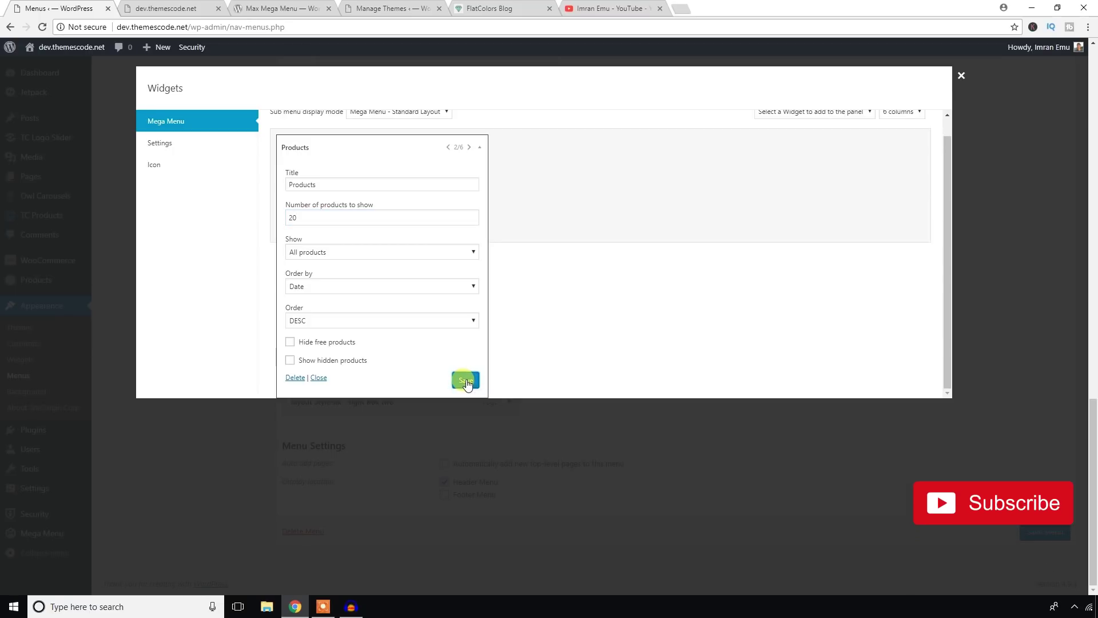
Reload the front page and look through the full product list in the Widgets dropdown.
left_click(168, 7)
left_click(42, 28)
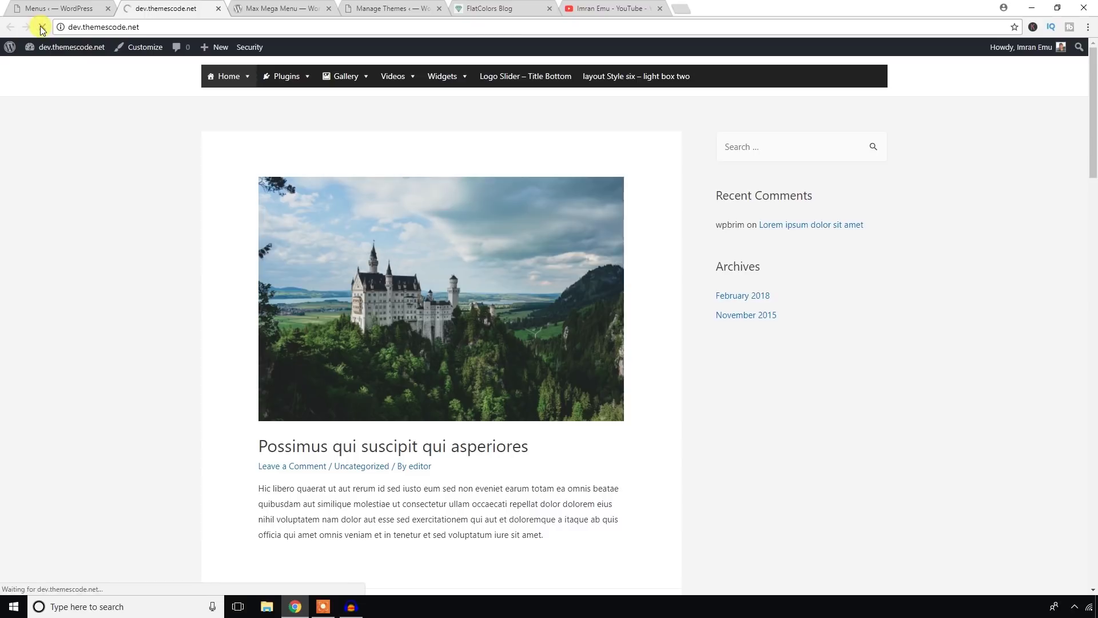
mouse_move(453, 82)
scroll(257, 293, "down", 10)
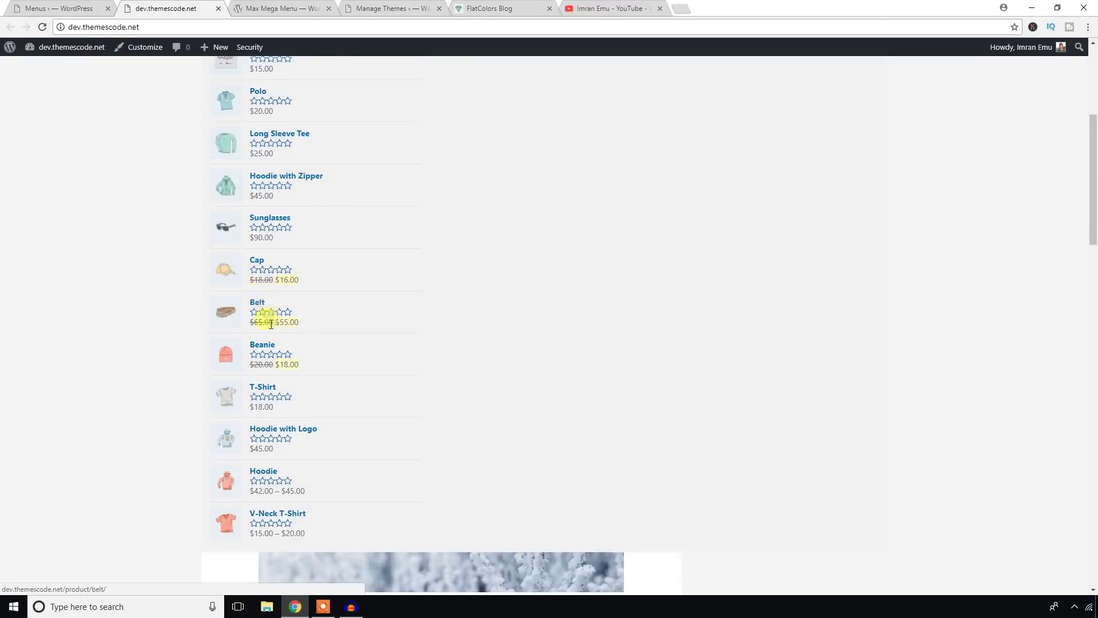
scroll(397, 171, "up", 6)
scroll(397, 171, "up", 4)
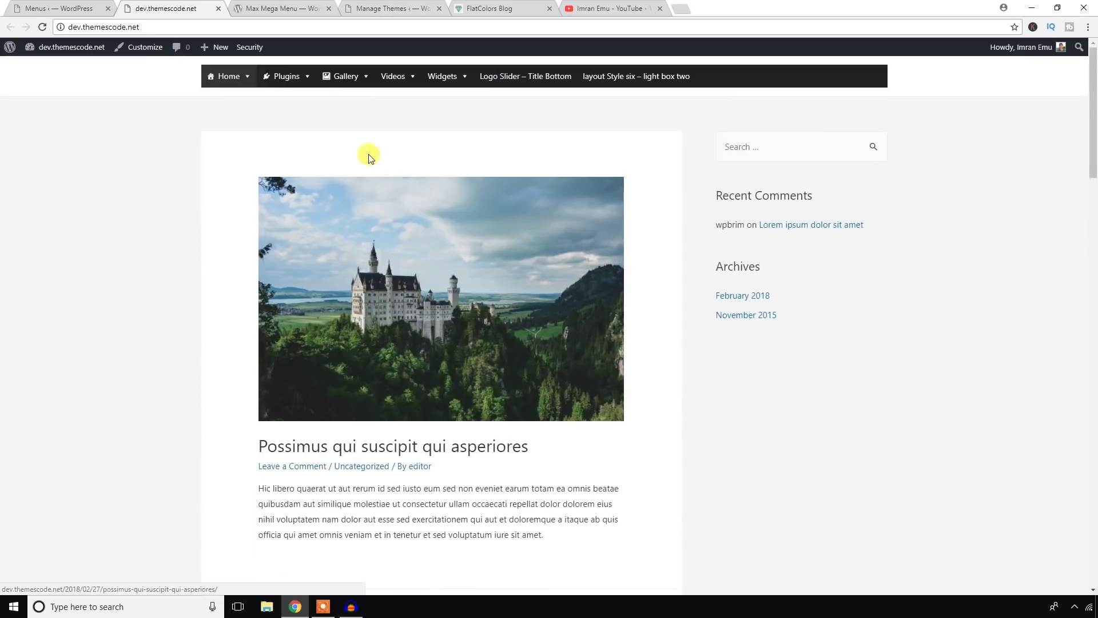
mouse_move(412, 83)
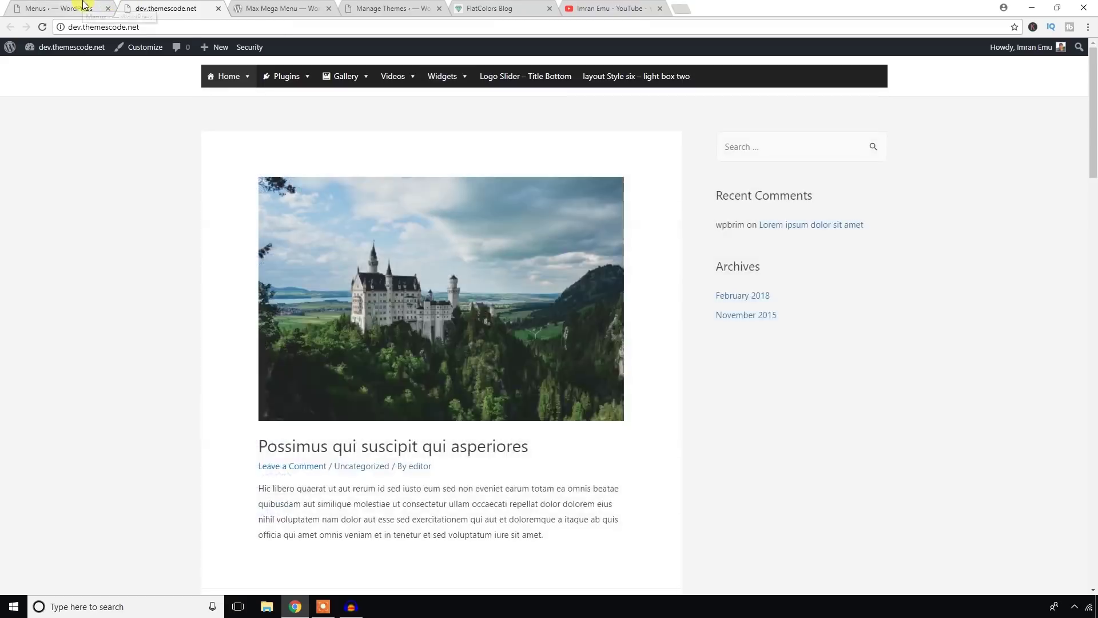
Add a Recent Posts widget to the Widgets panel, set it to show 10 posts, and save it.
left_click(85, 7)
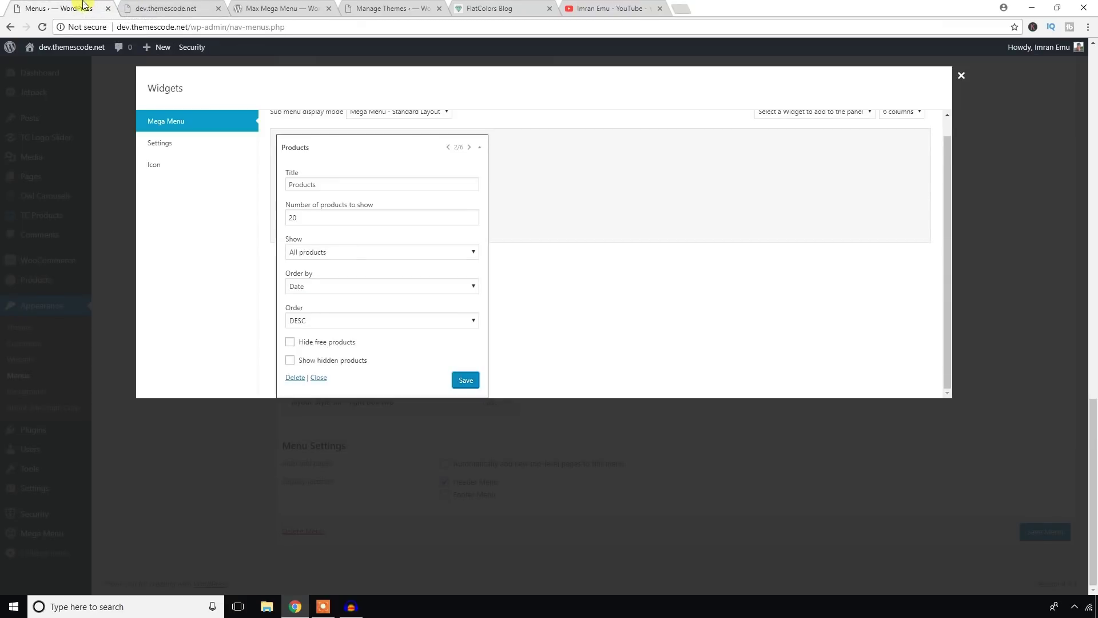
scroll(819, 217, "up", 1)
left_click(862, 131)
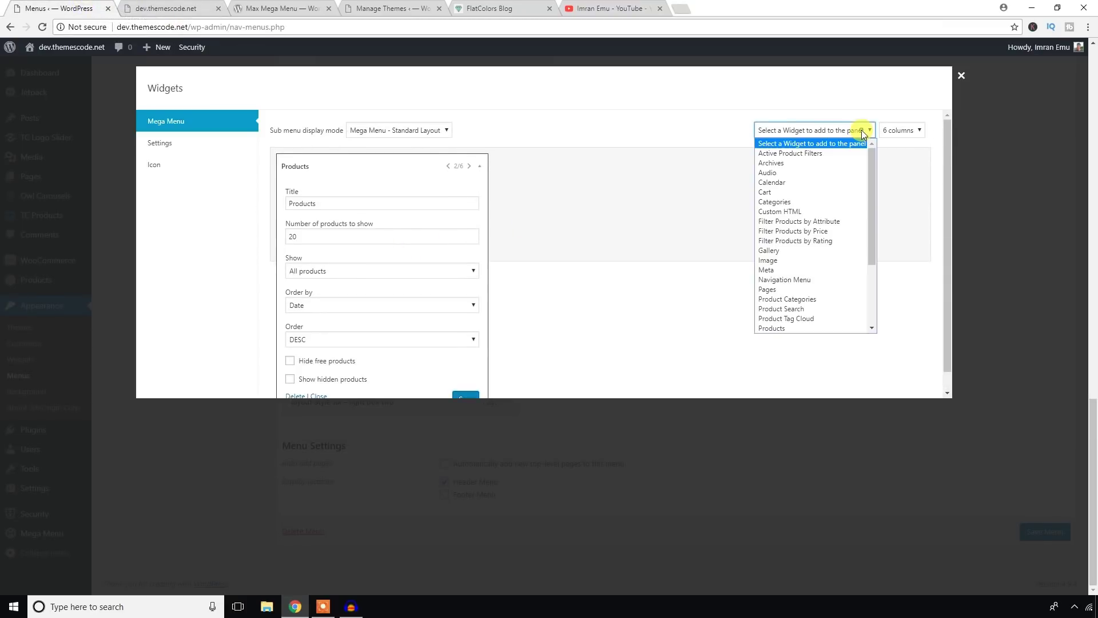
scroll(804, 229, "down", 3)
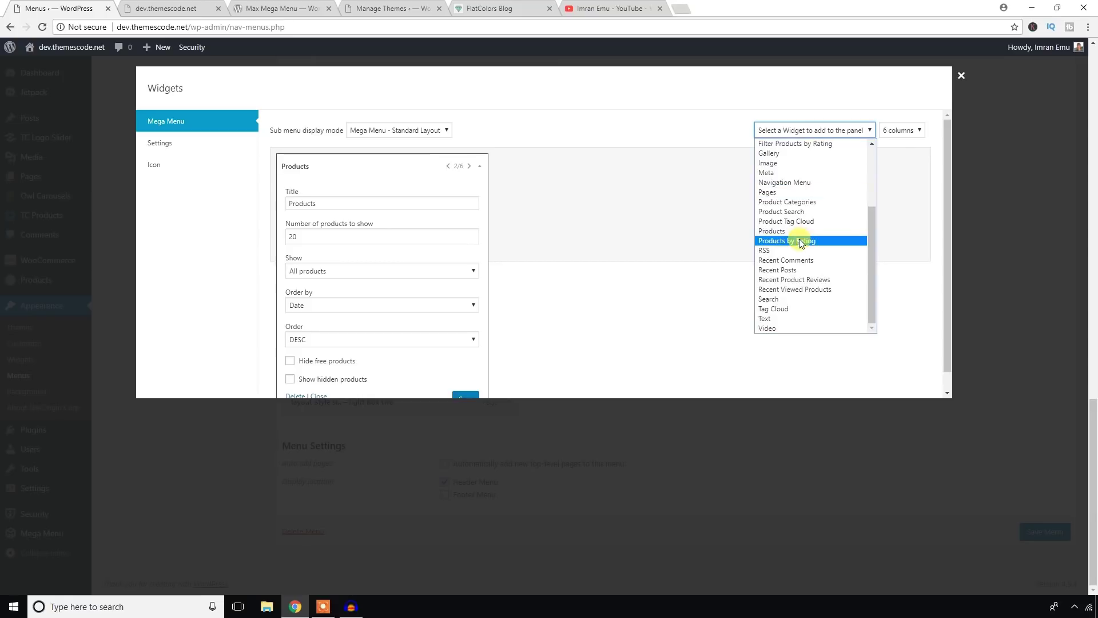
left_click(785, 270)
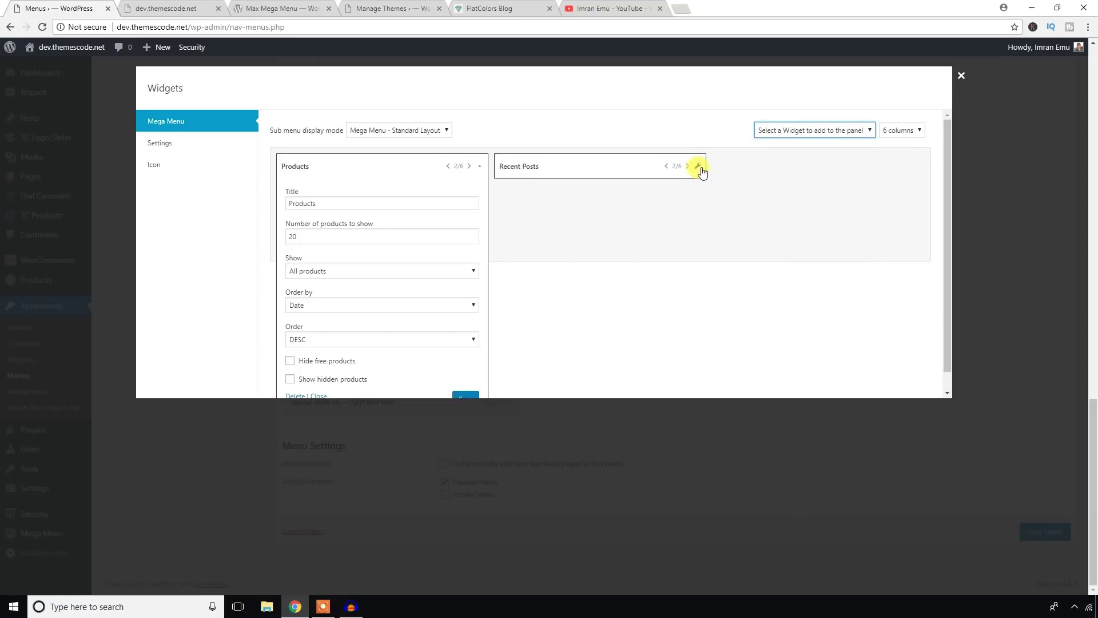
left_click(702, 167)
left_click_drag(598, 226, 578, 231)
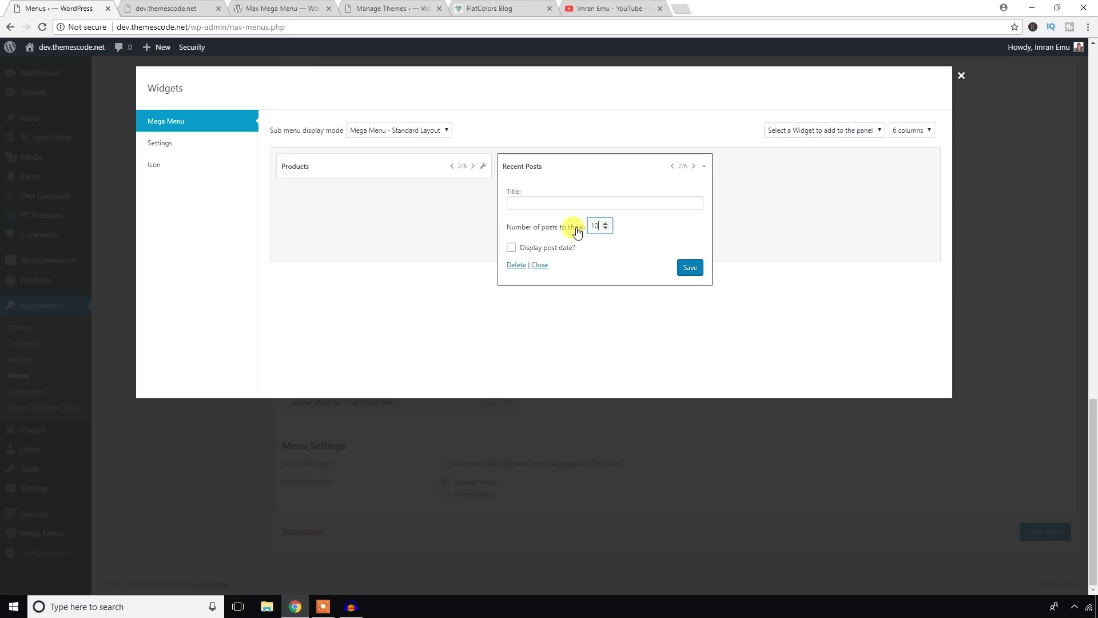
left_click(686, 272)
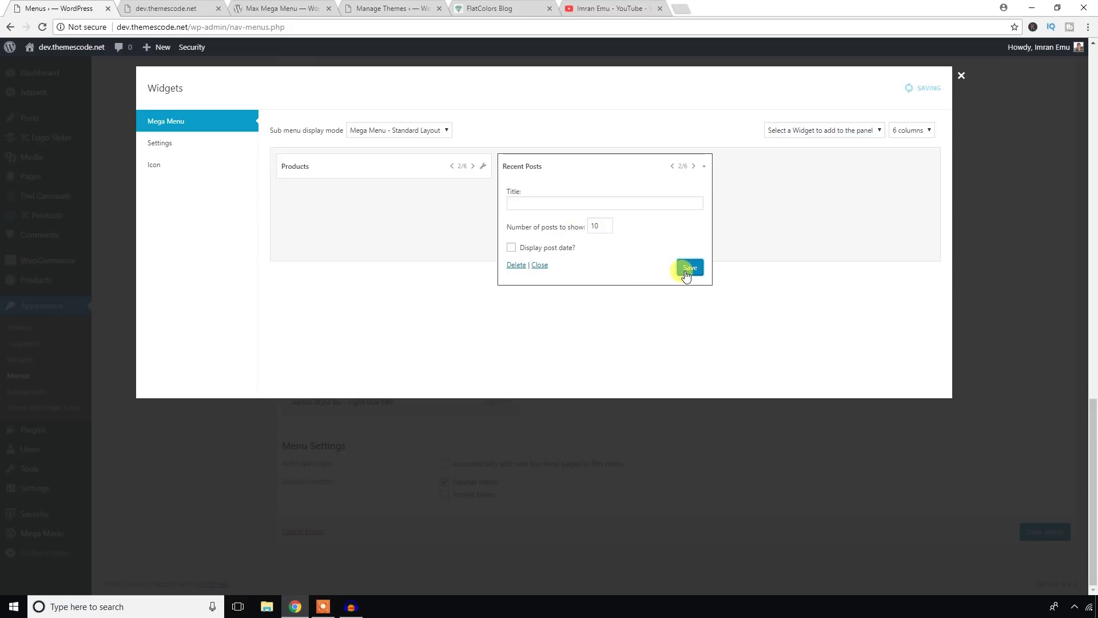
Check the Recent Posts column in the Widgets dropdown on the reloaded front page.
left_click(207, 5)
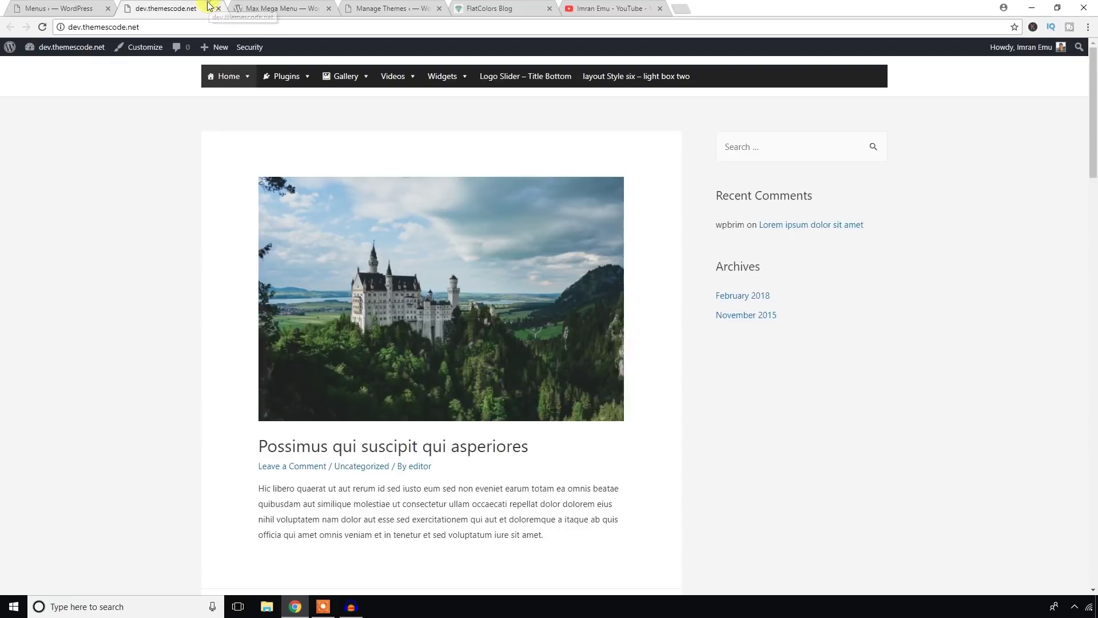
left_click(42, 27)
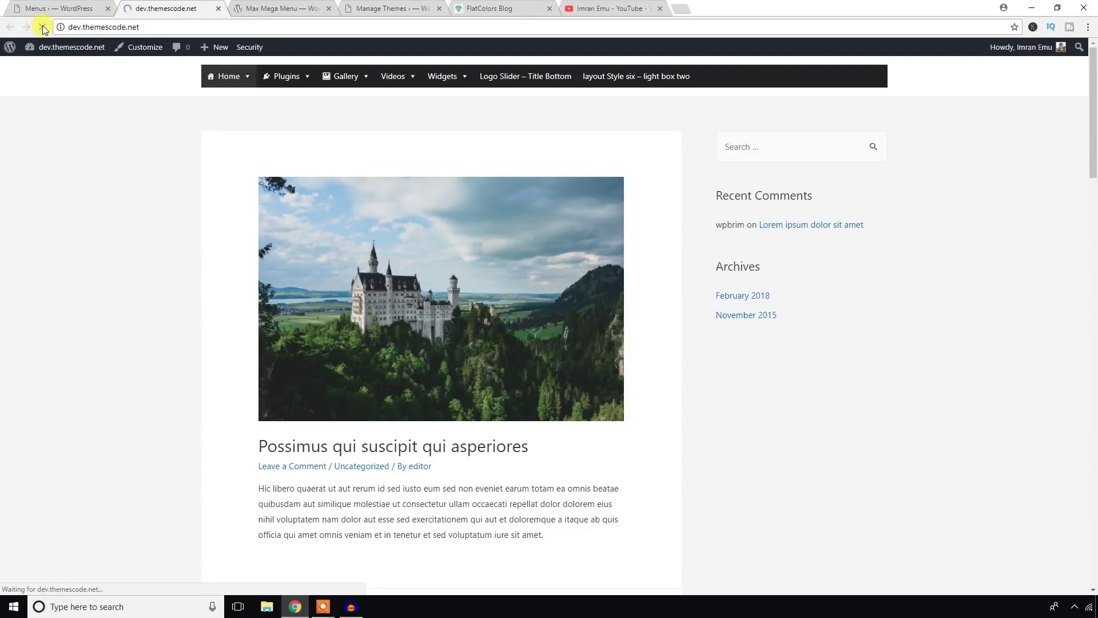
mouse_move(444, 81)
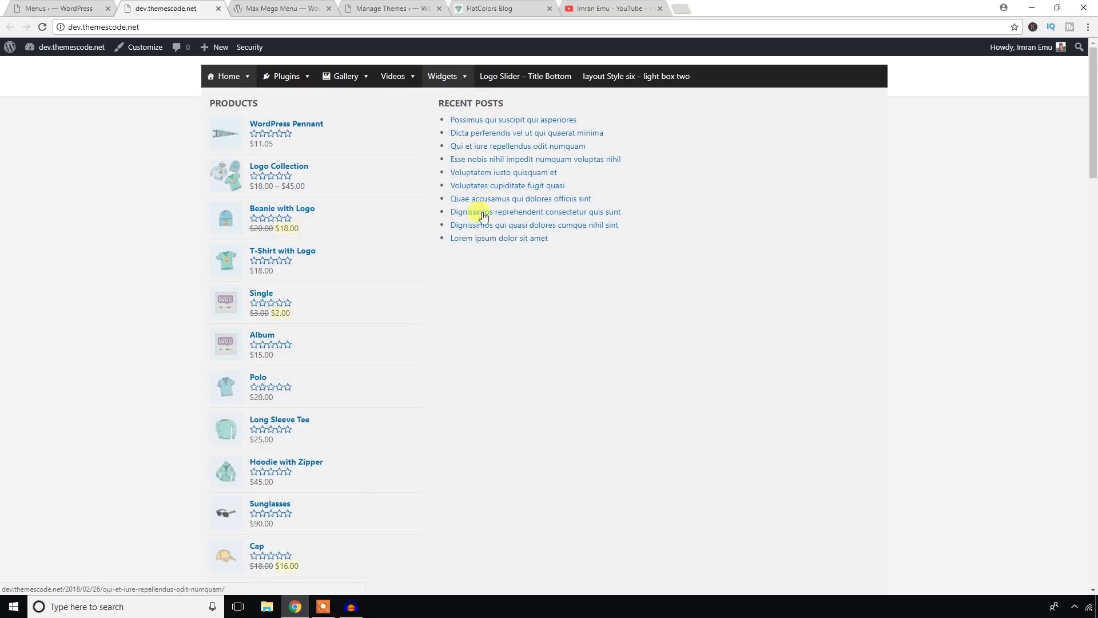
left_click(60, 8)
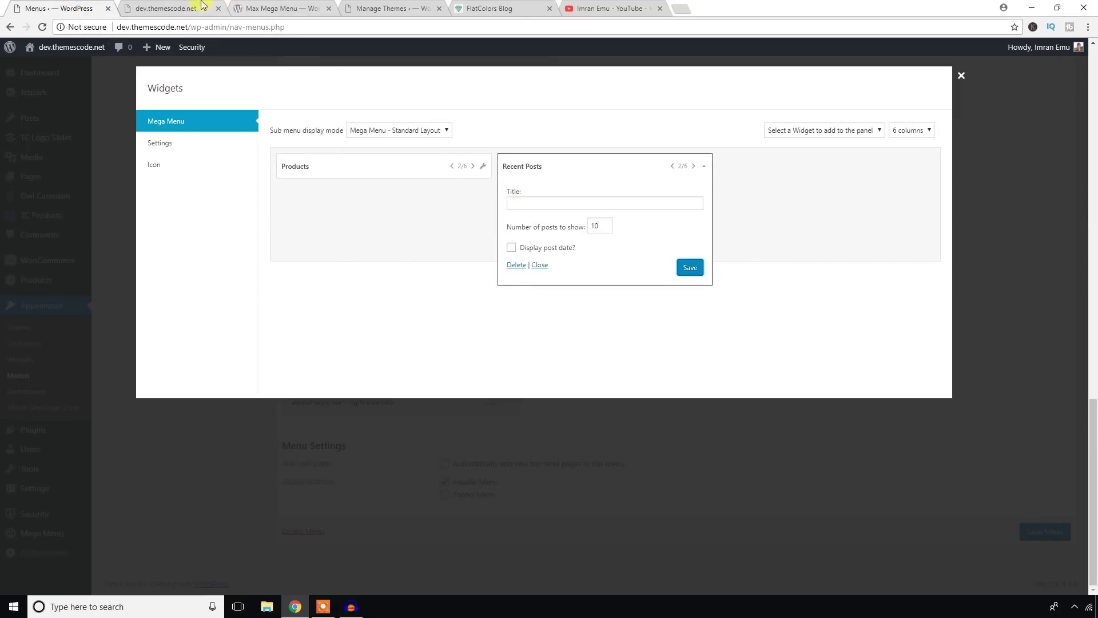
left_click(223, 4)
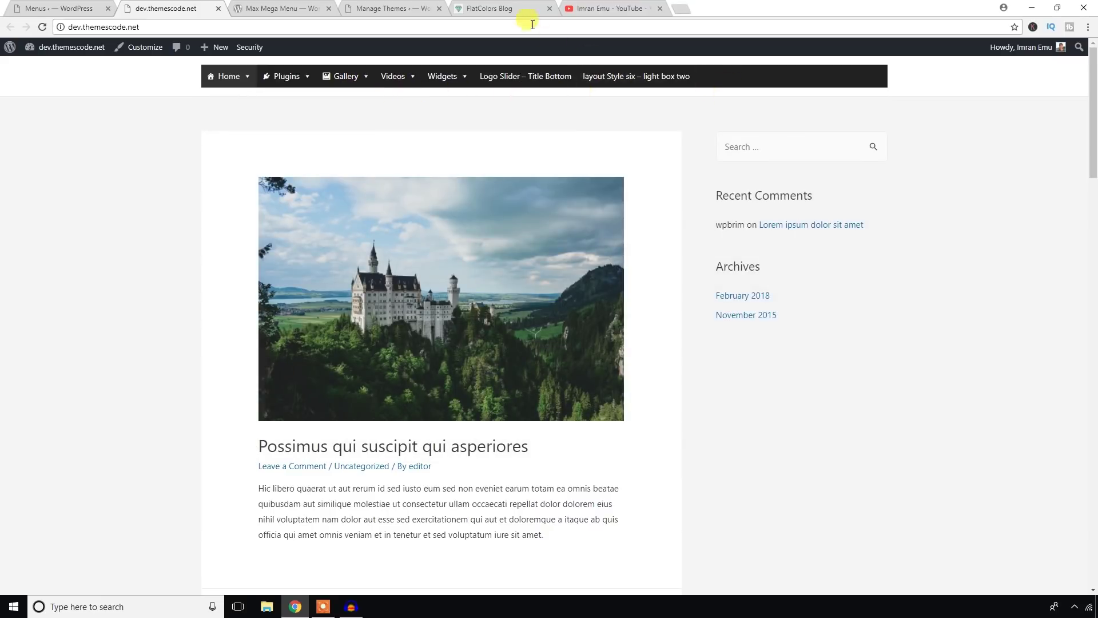
Switch to the FlatColors site and copy the orange color #FF7416 from its palette.
left_click(506, 9)
scroll(449, 211, "up", 2)
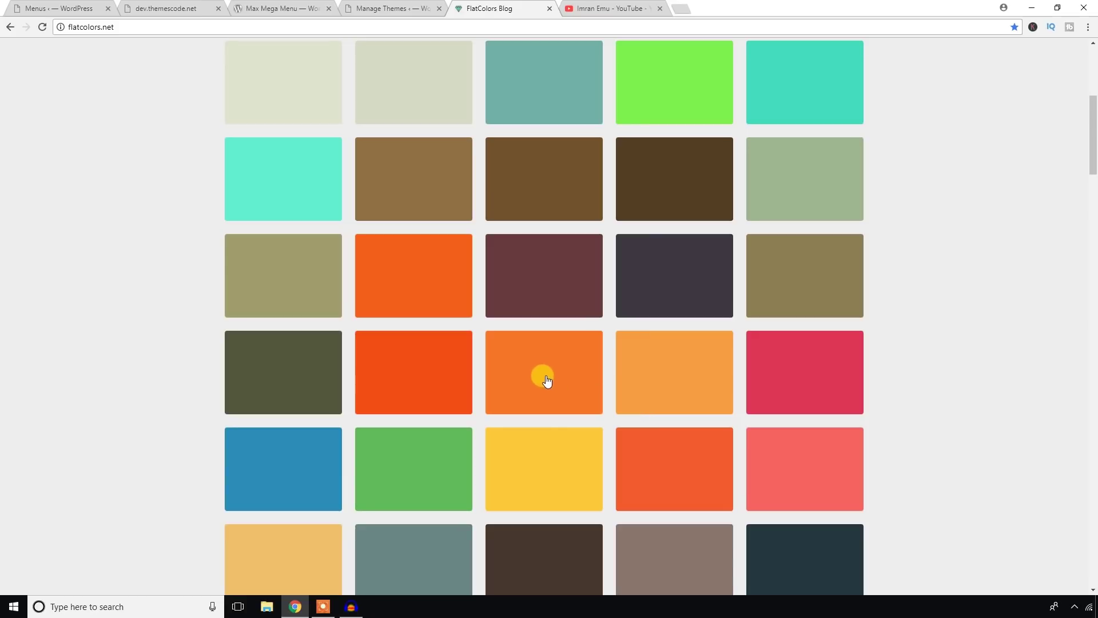
scroll(545, 377, "up", 2)
scroll(545, 286, "down", 4)
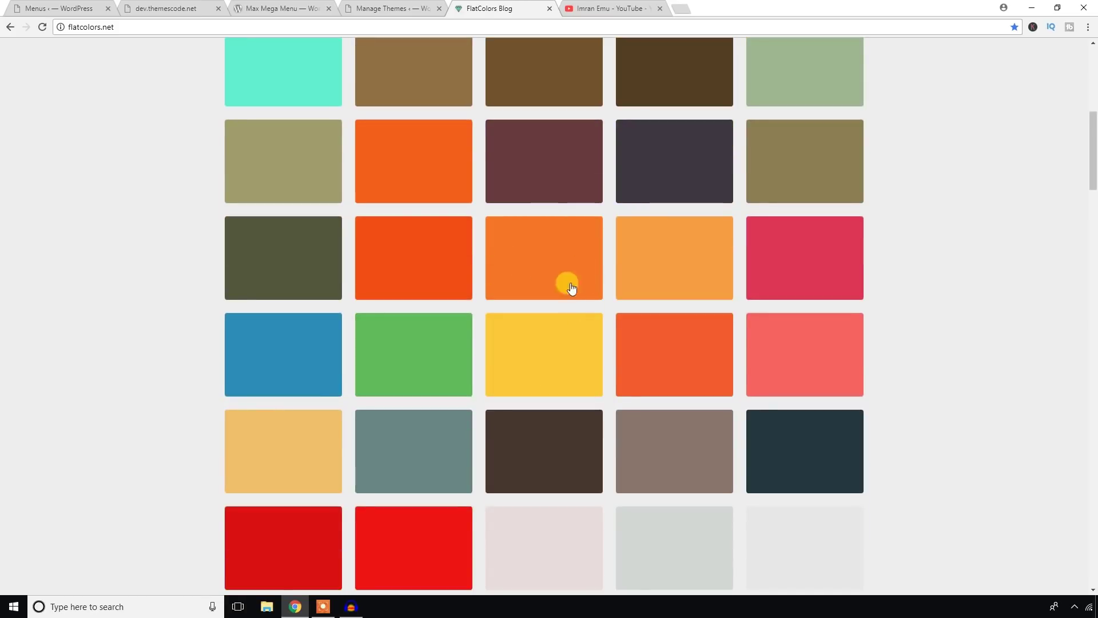
scroll(566, 275, "down", 3)
scroll(559, 280, "down", 1)
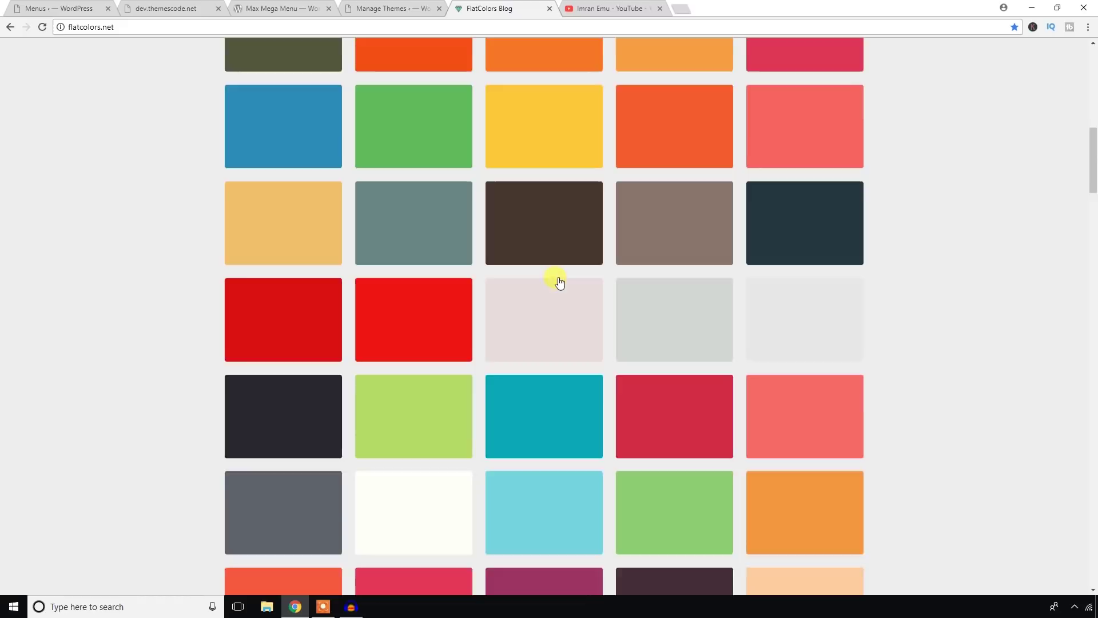
scroll(559, 282, "up", 2)
left_click(535, 142)
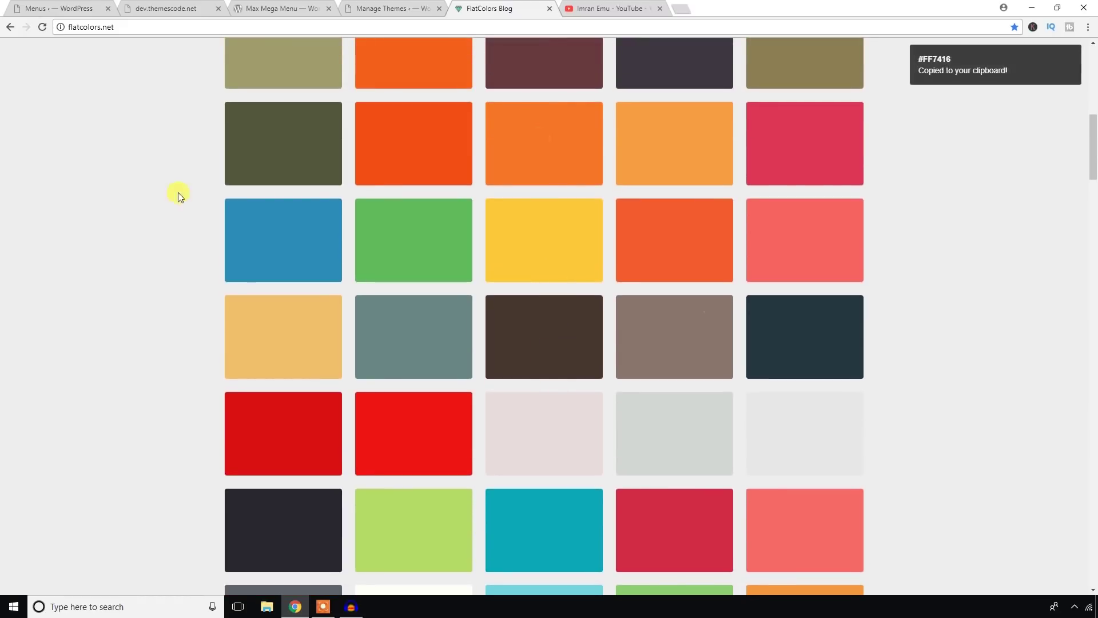
Open the Mega Menu general settings in the WordPress admin and look through the options.
left_click(34, 8)
left_click(959, 76)
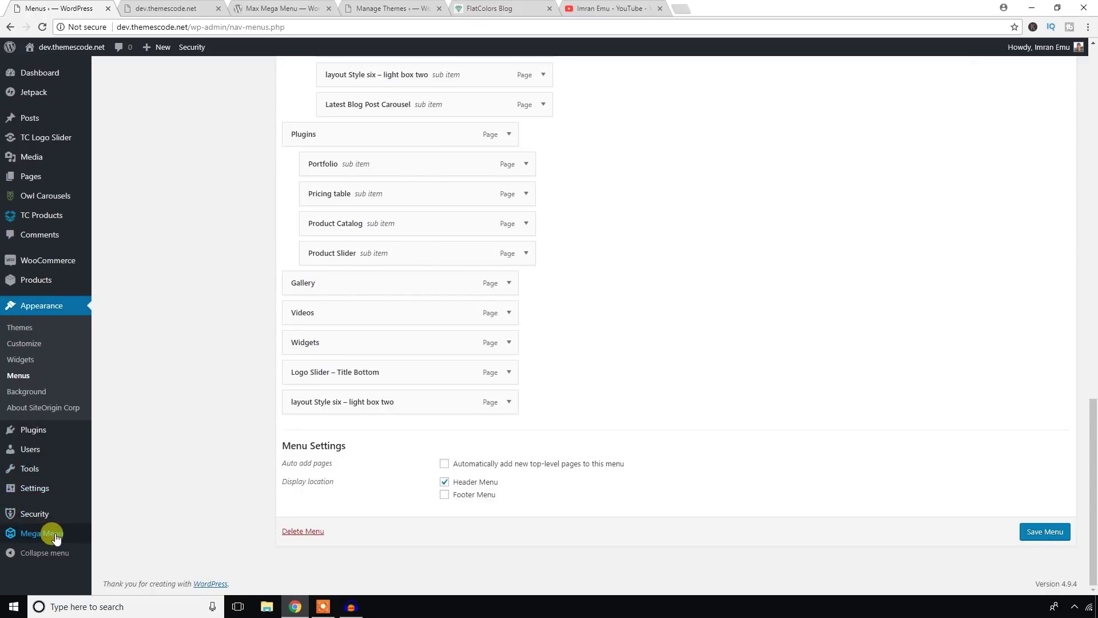
mouse_move(67, 537)
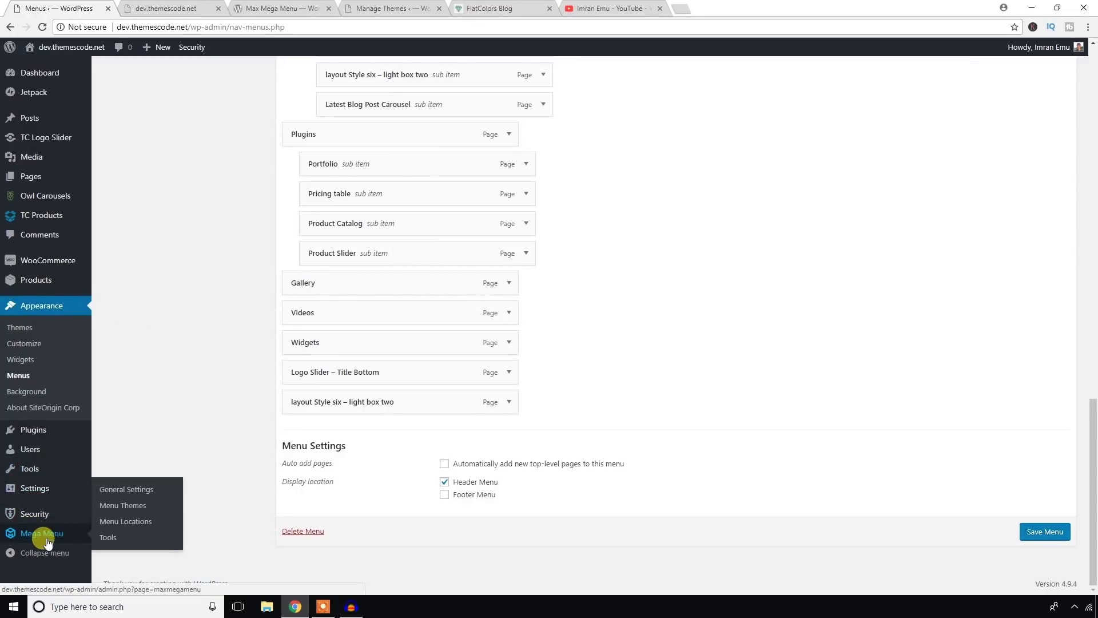
left_click(137, 492)
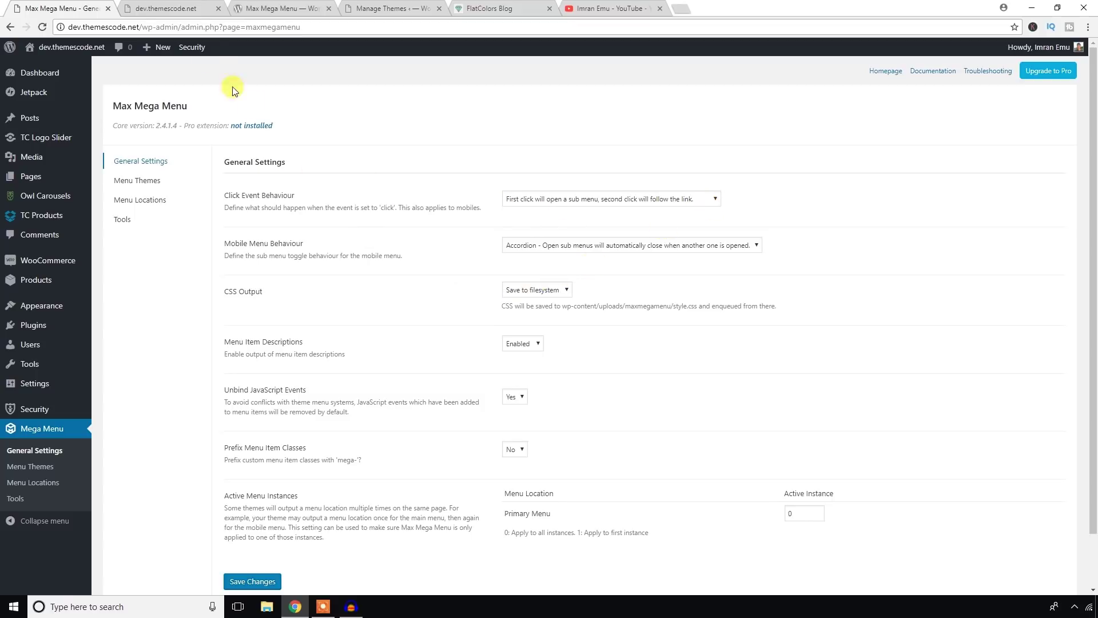
left_click(171, 7)
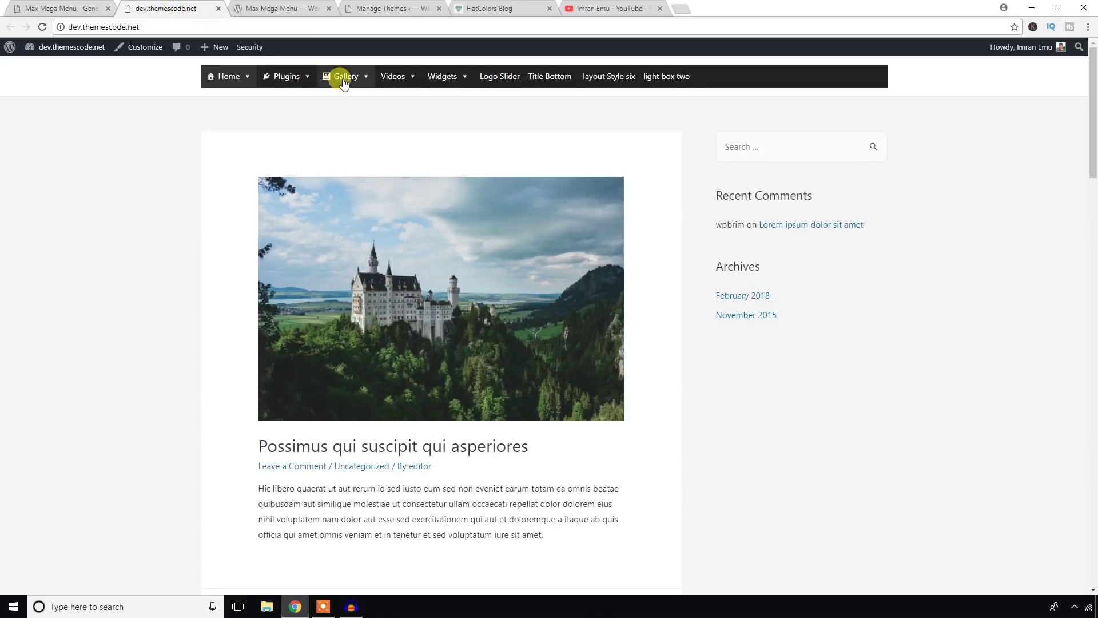
left_click(96, 7)
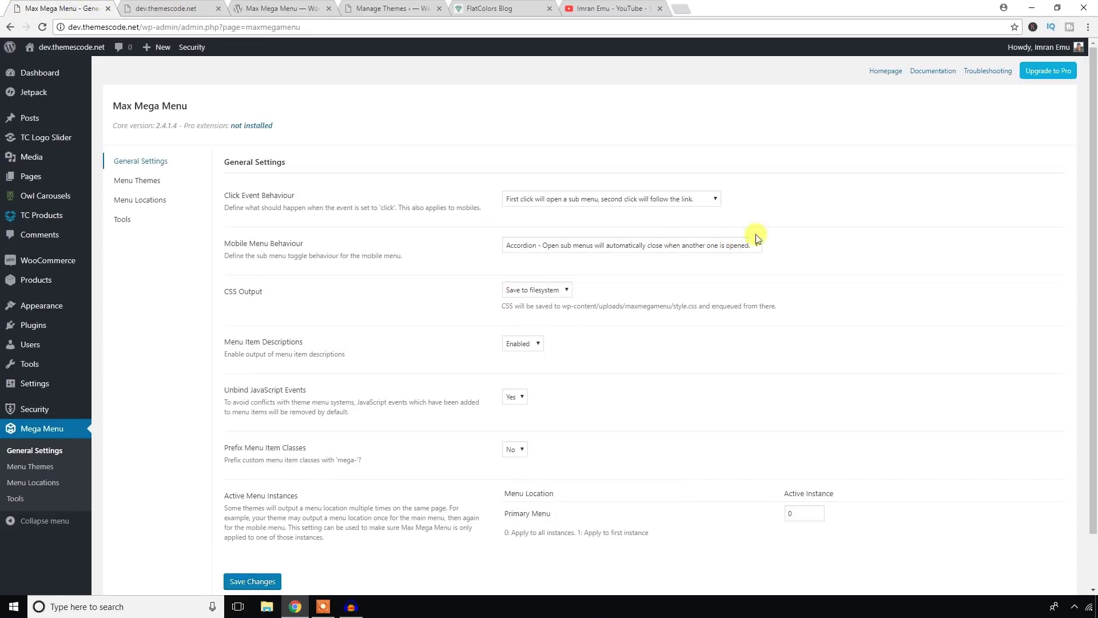
scroll(504, 292, "down", 1)
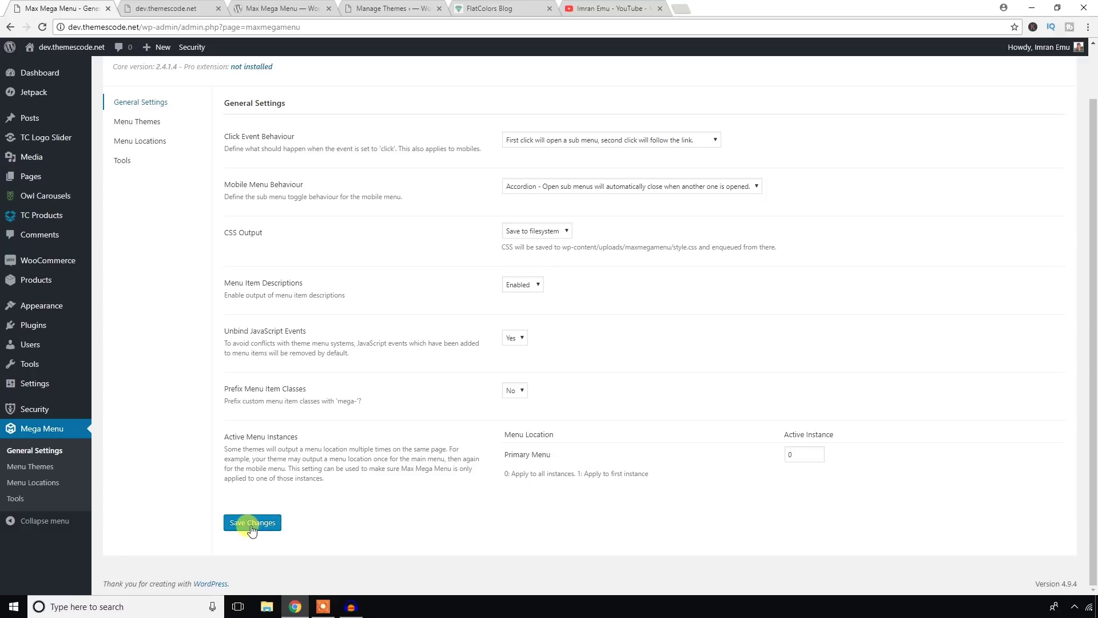
Set both Menu Background colors of the Default menu theme's menu bar to rgb(255, 116, 22) and save the changes.
left_click(139, 125)
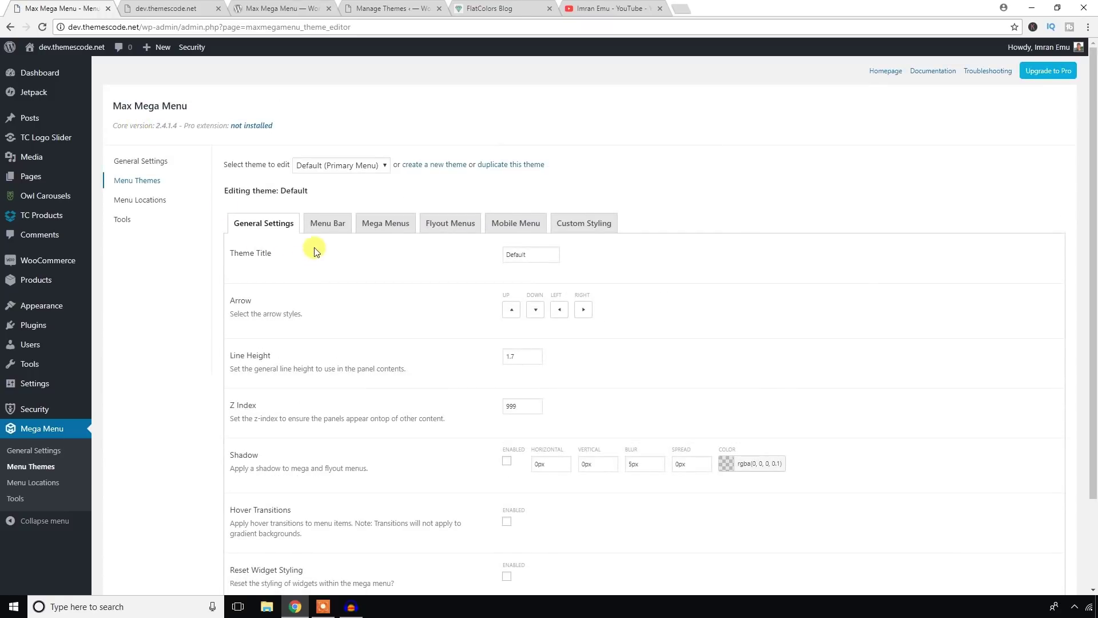
left_click(327, 223)
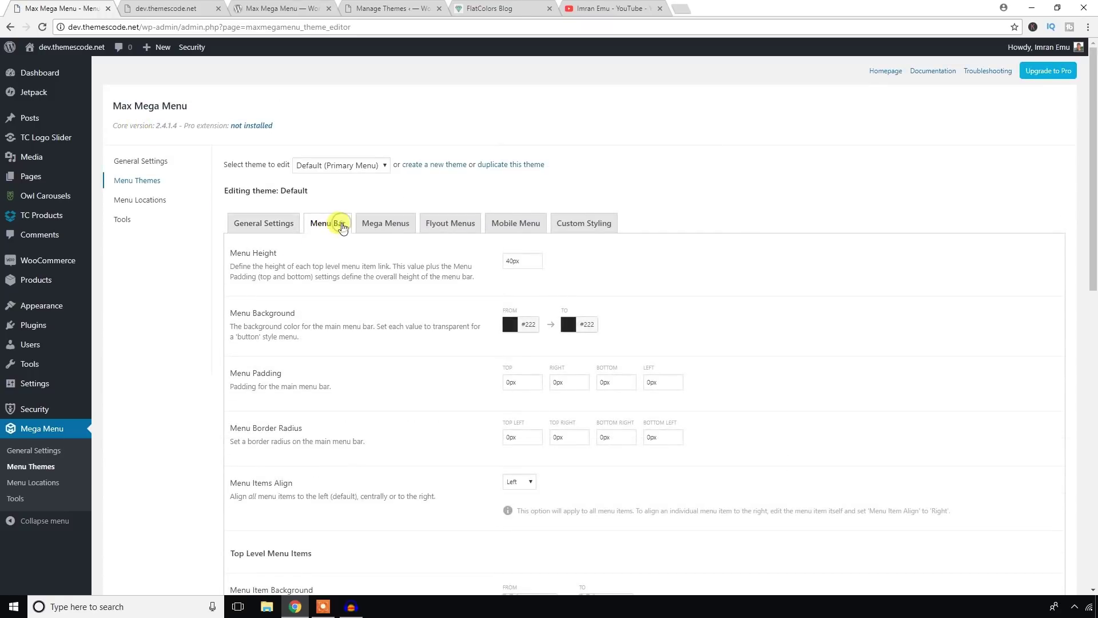
left_click(510, 324)
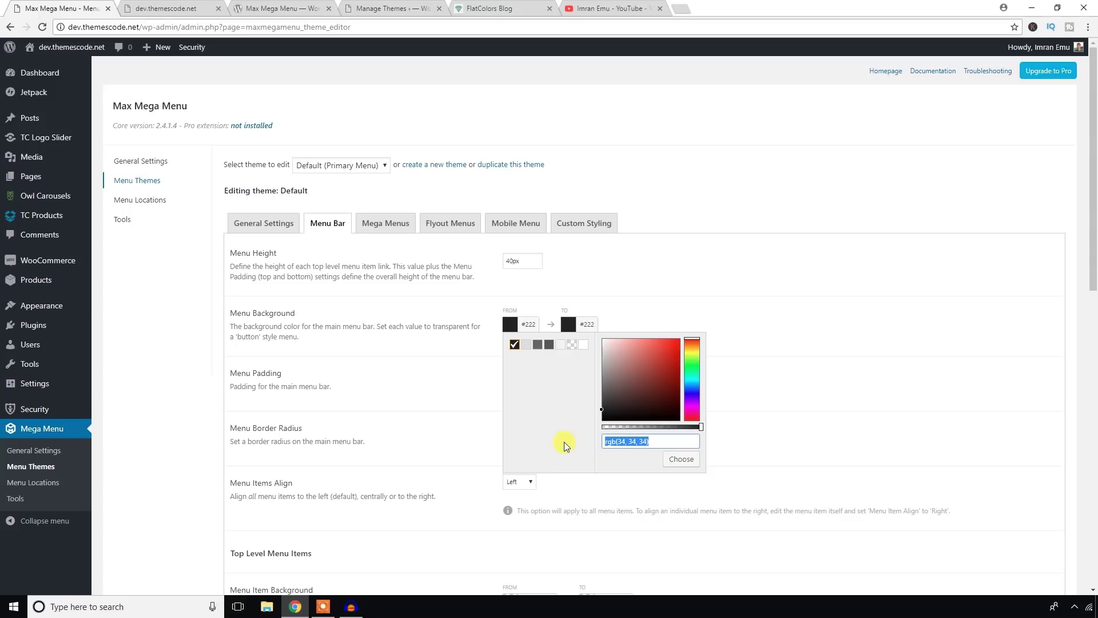
type("rgb(255, 116, 22)")
left_click(726, 306)
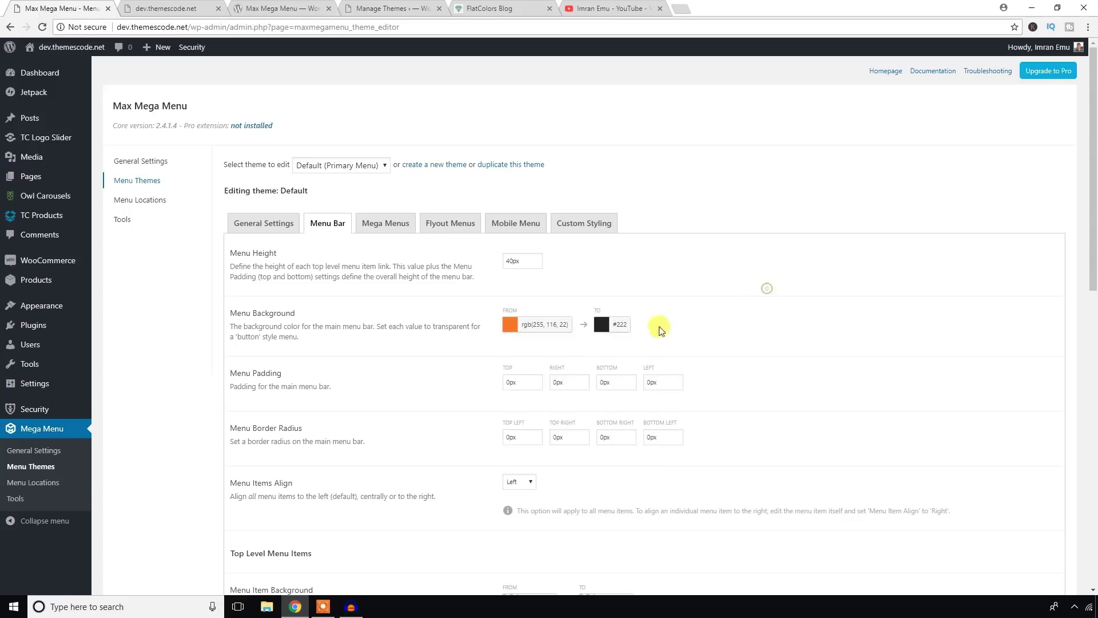
left_click(602, 325)
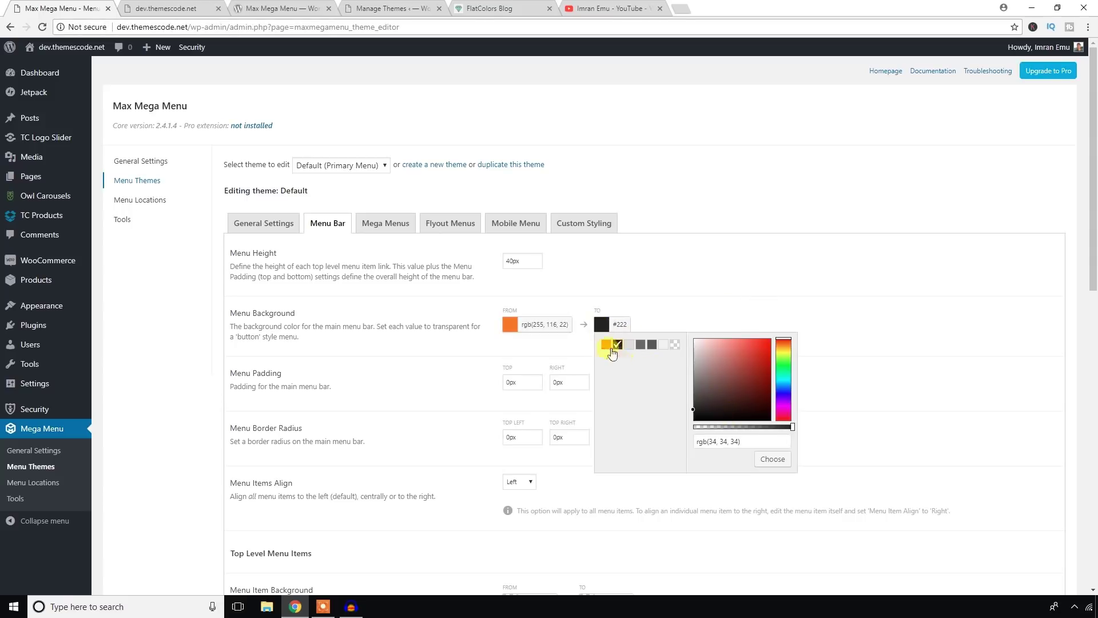
left_click(606, 345)
scroll(316, 372, "down", 10)
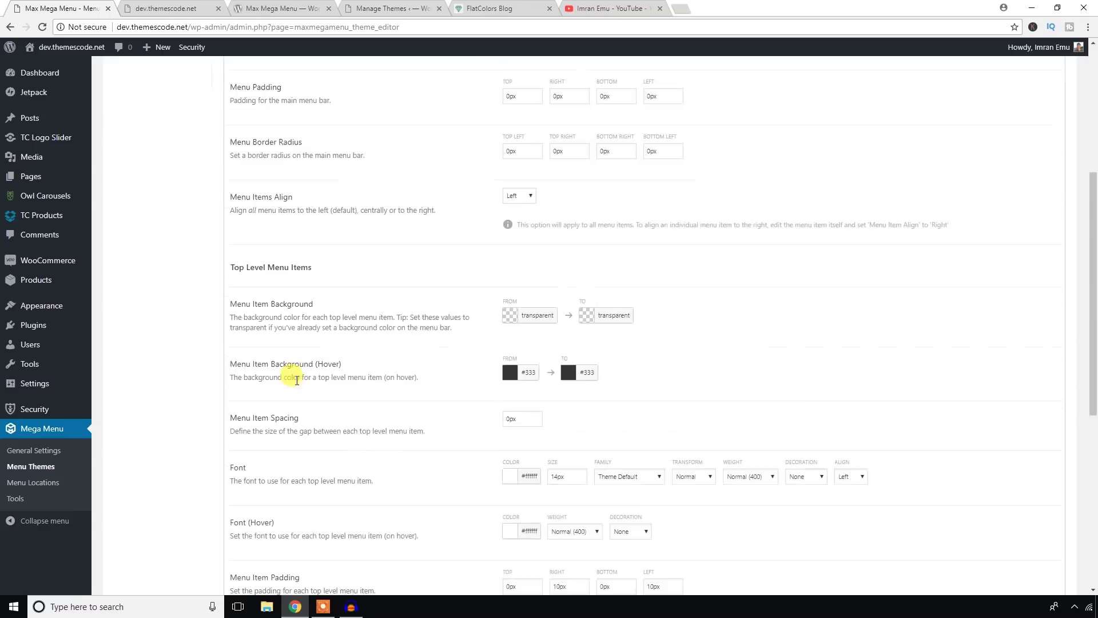
scroll(238, 507, "down", 1)
left_click(247, 525)
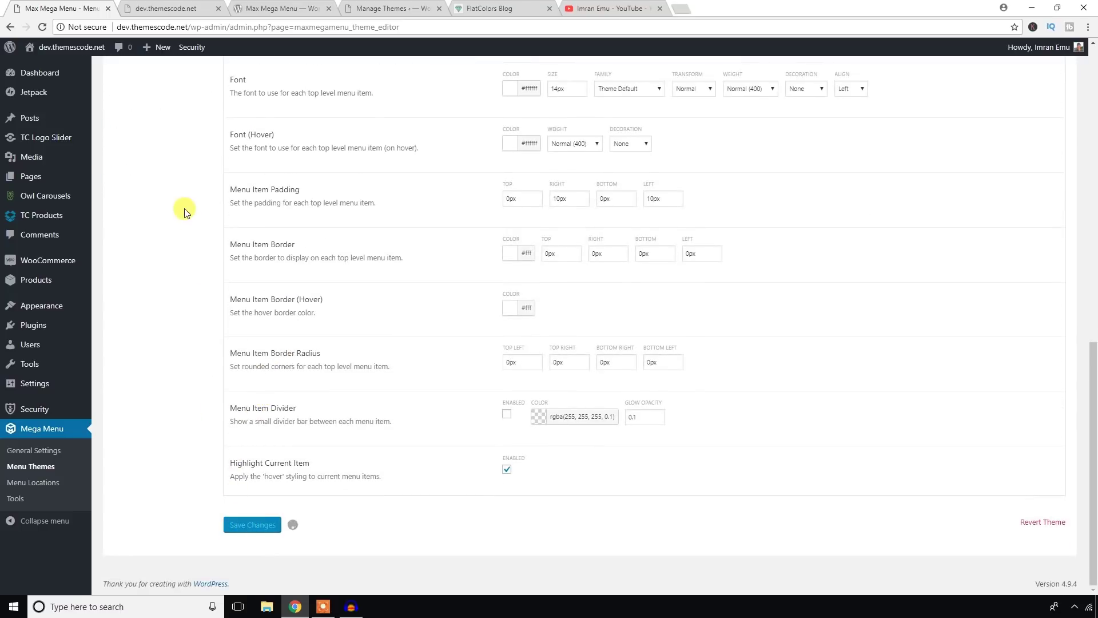
Reload the front page and check the header menu bar's background color and its menu items.
left_click(160, 7)
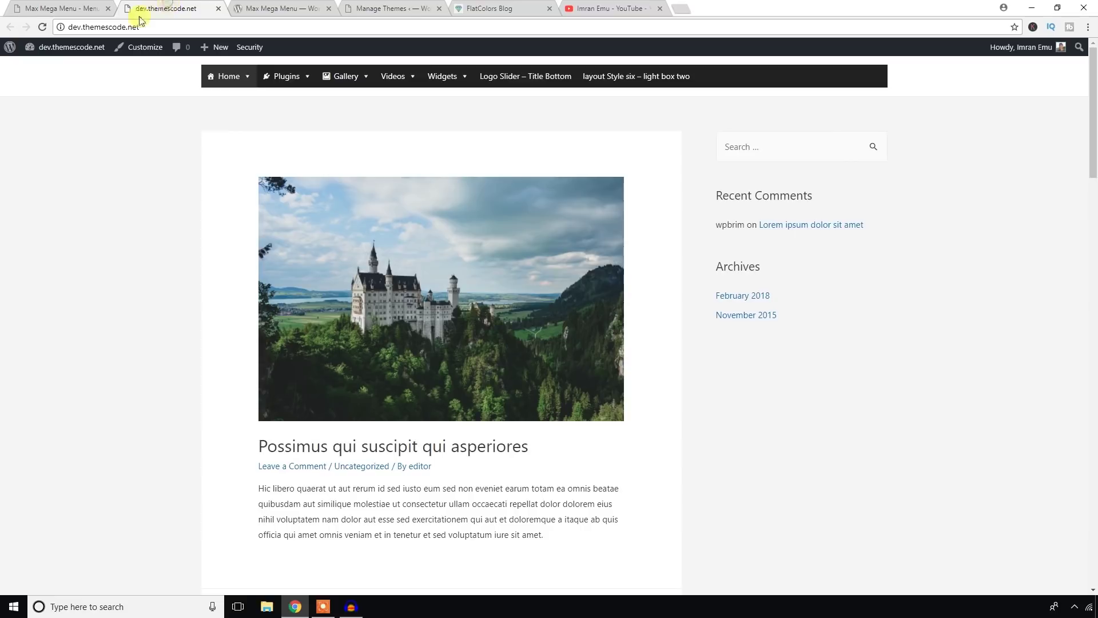
left_click(42, 27)
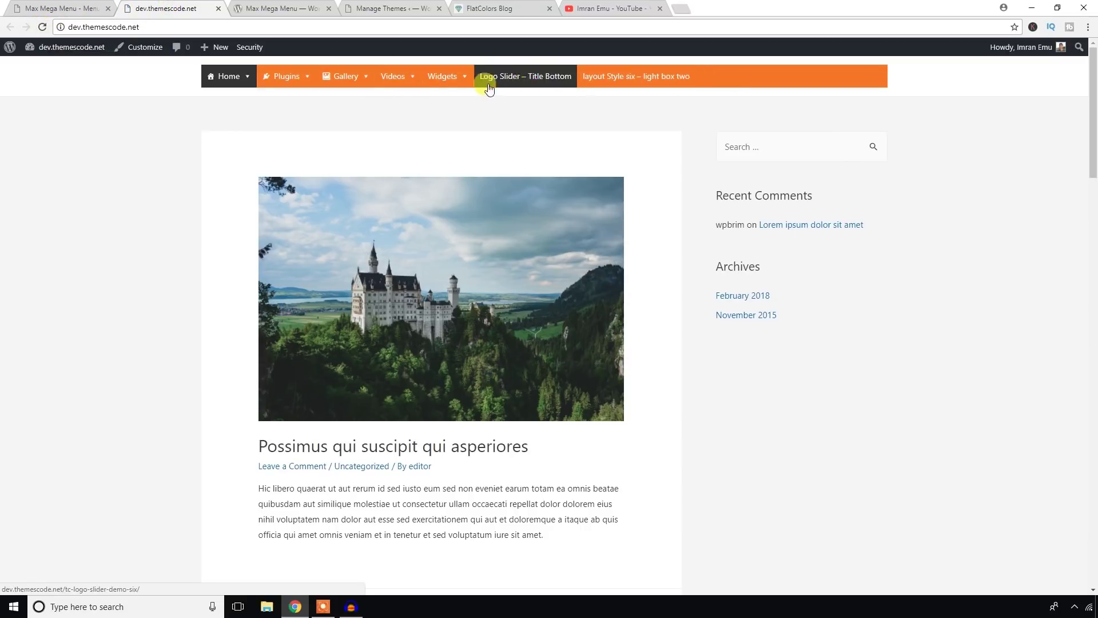
mouse_move(309, 79)
mouse_move(240, 83)
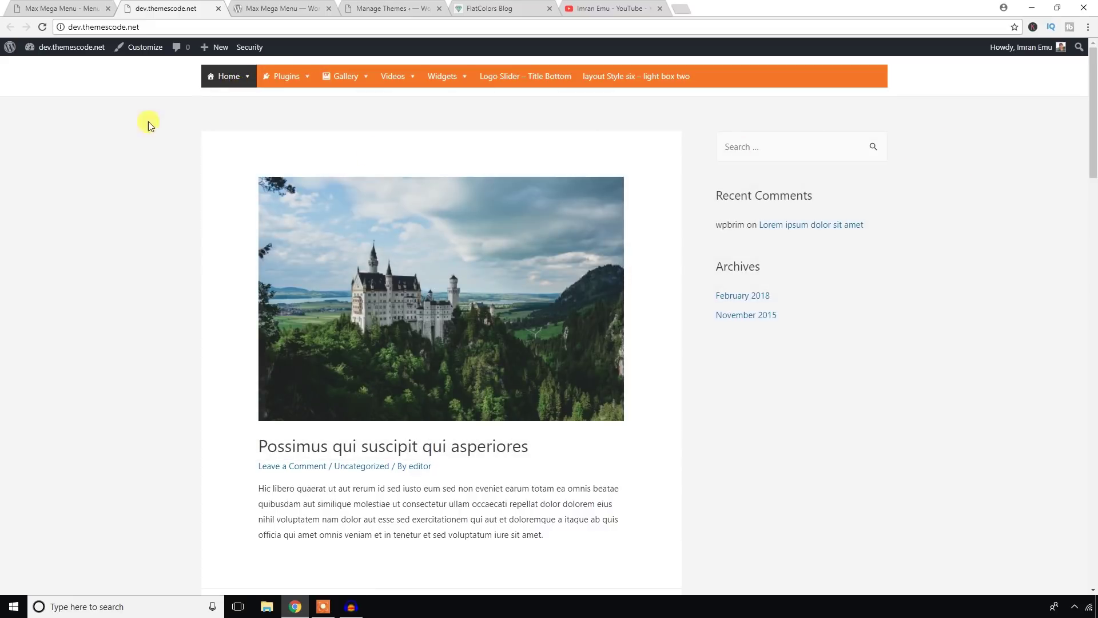
Look over Max Mega Menu's theme export and import tools and its registered menu locations.
left_click(76, 5)
scroll(135, 343, "up", 10)
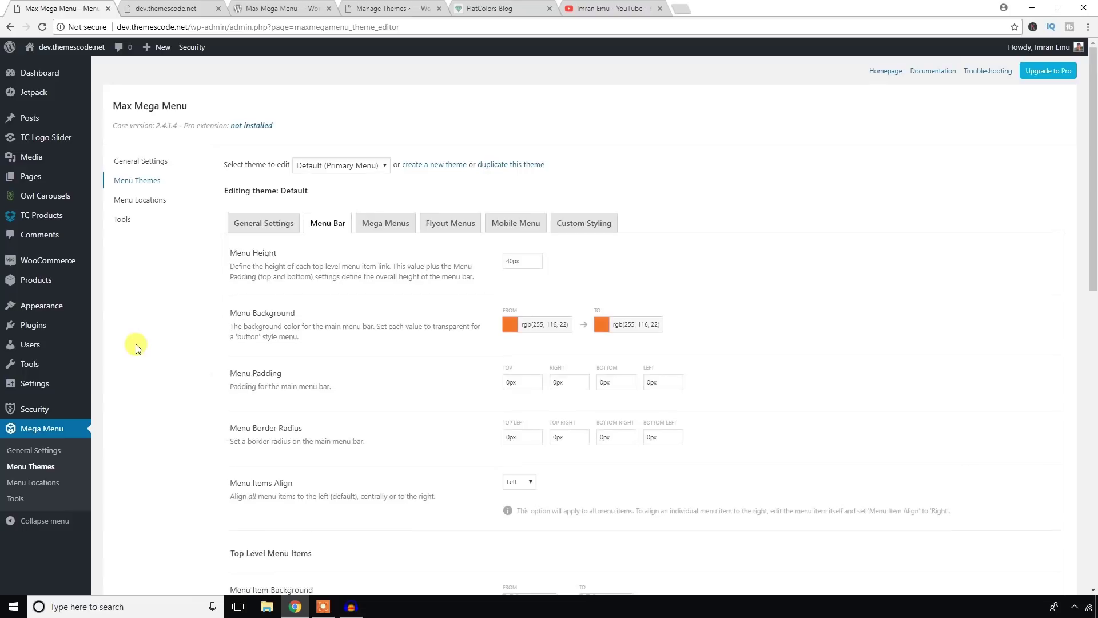
left_click(117, 223)
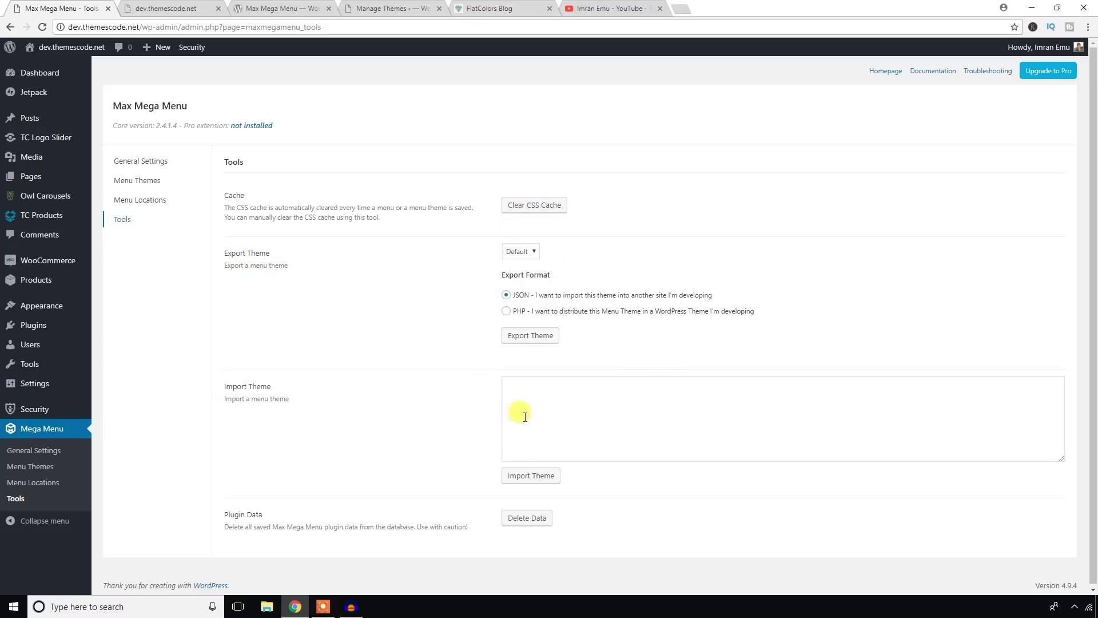
left_click(140, 201)
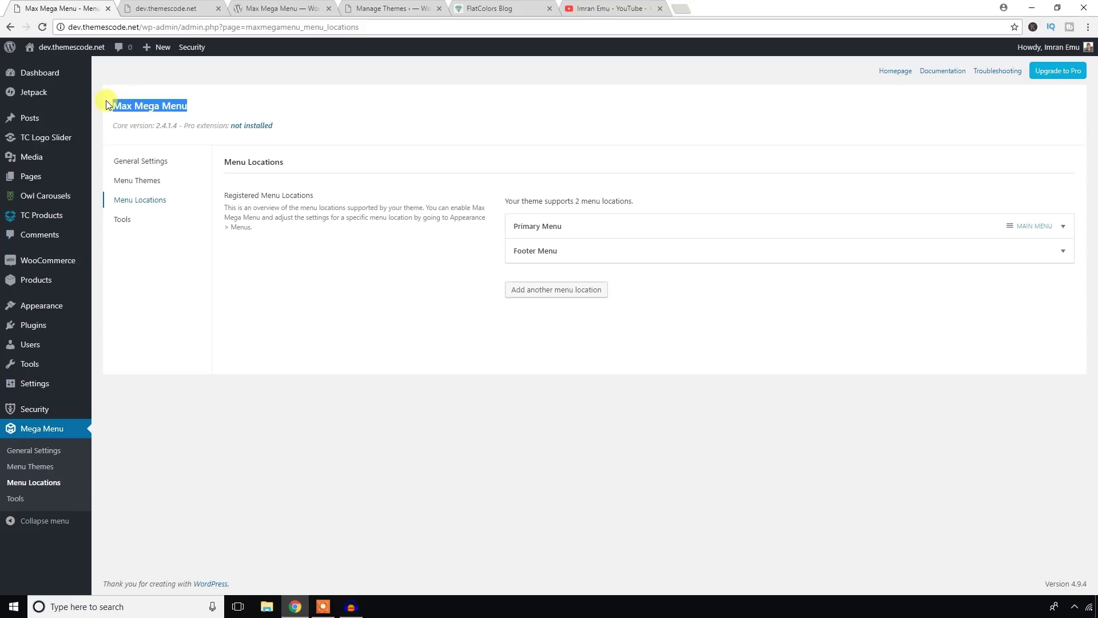
View the finished mega menu's dropdown panels on the site's front page.
left_click(154, 8)
mouse_move(392, 77)
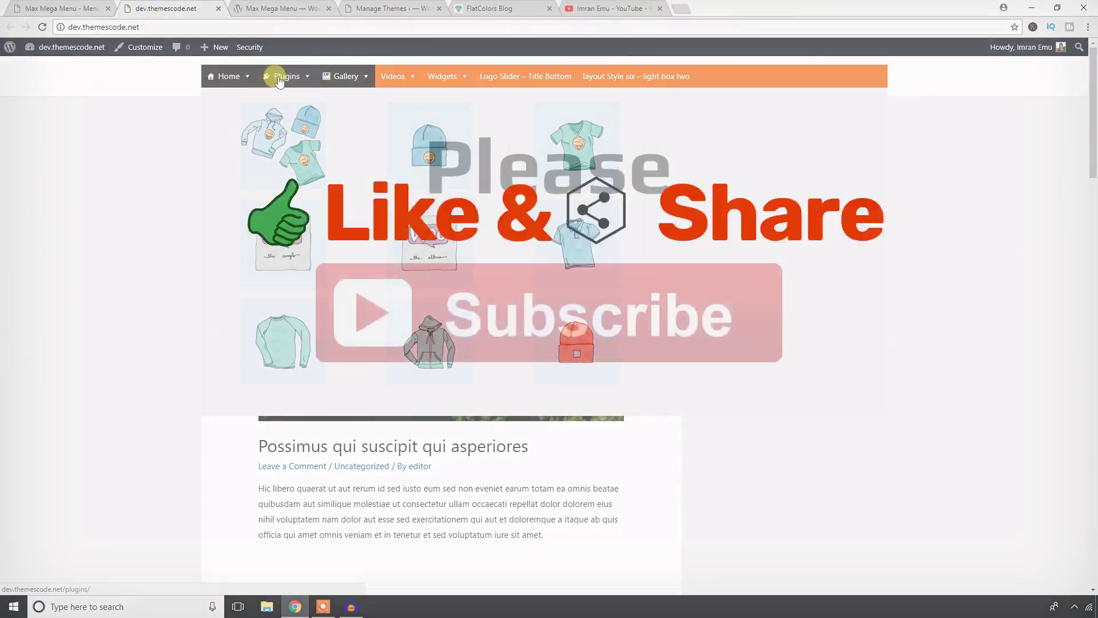
mouse_move(281, 79)
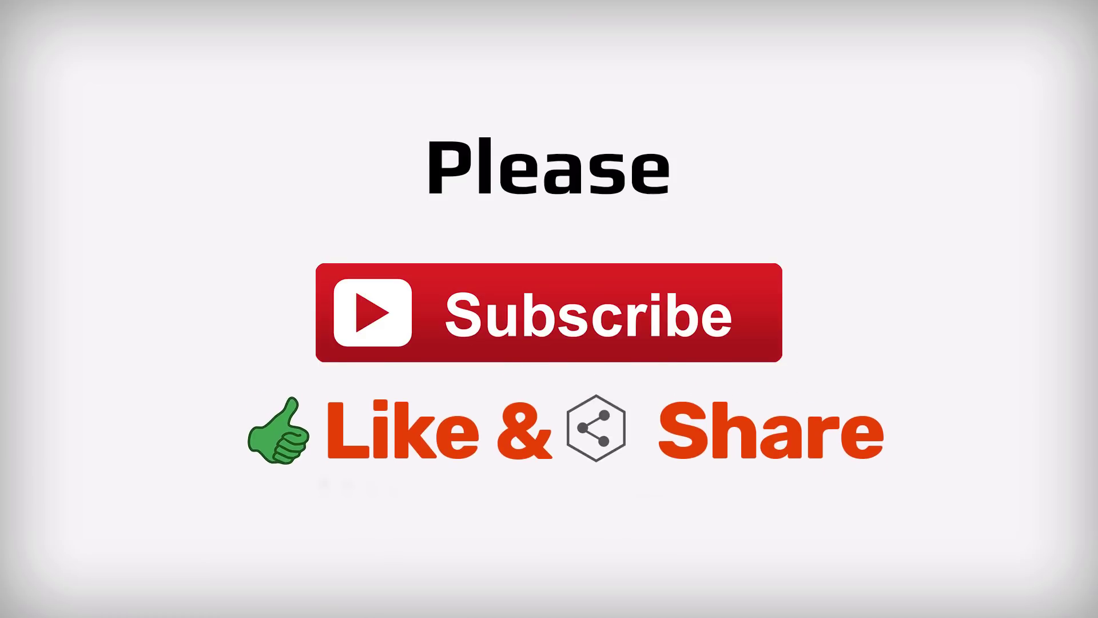